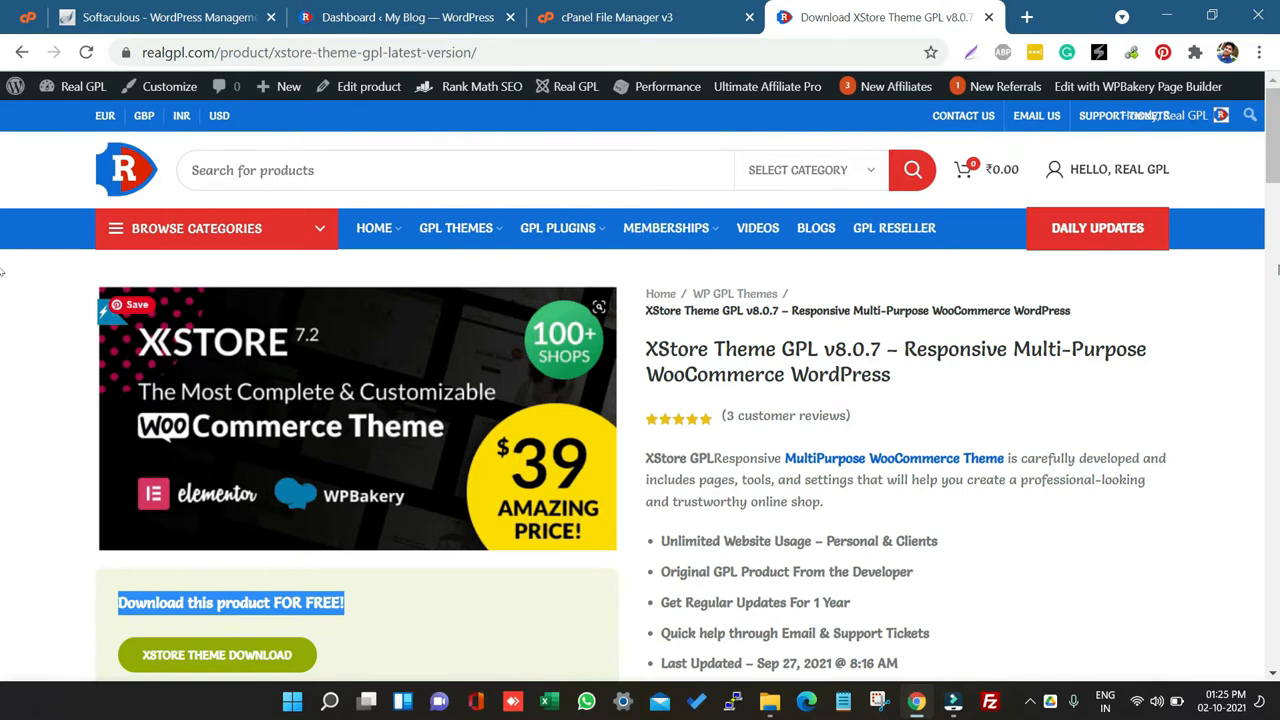
Step: Review the XStore Theme GPL product page and its free download section
{"action": "scroll", "coordinate": [640, 385], "scroll_direction": "down", "scroll_amount": 1}
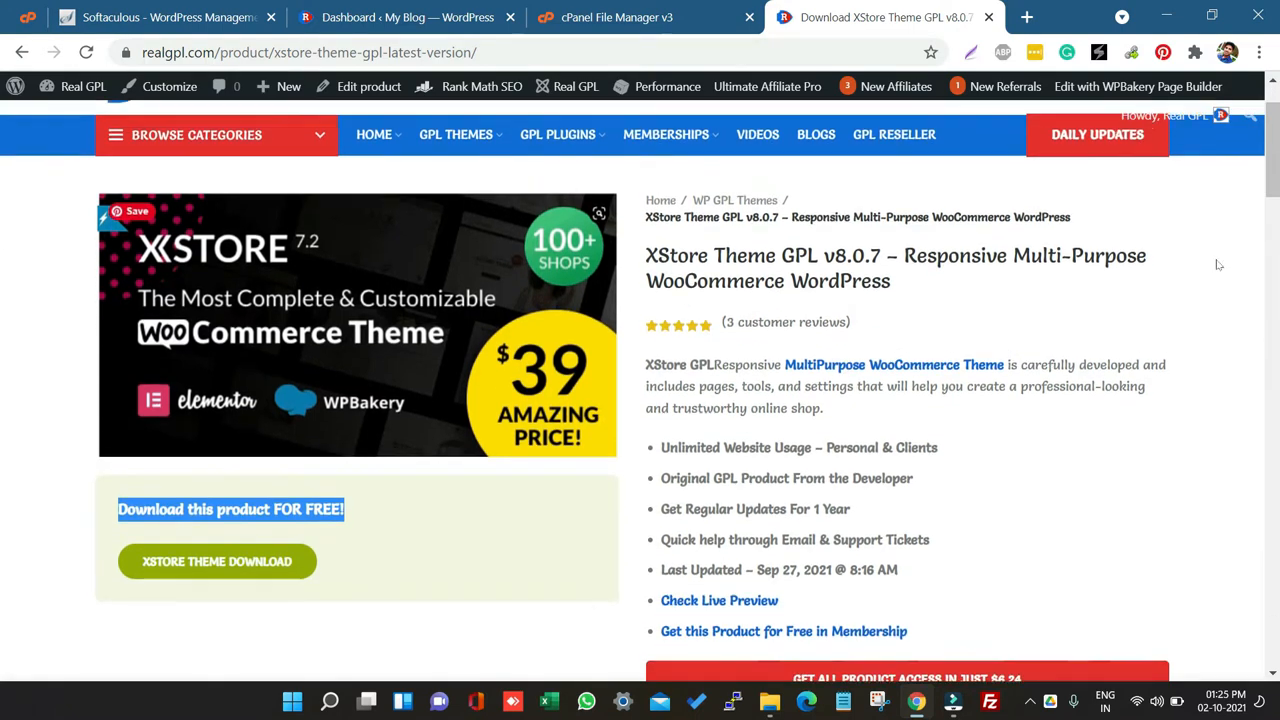
{"action": "scroll", "coordinate": [1218, 264], "scroll_direction": "up", "scroll_amount": 1}
{"action": "mouse_move", "coordinate": [1110, 169]}
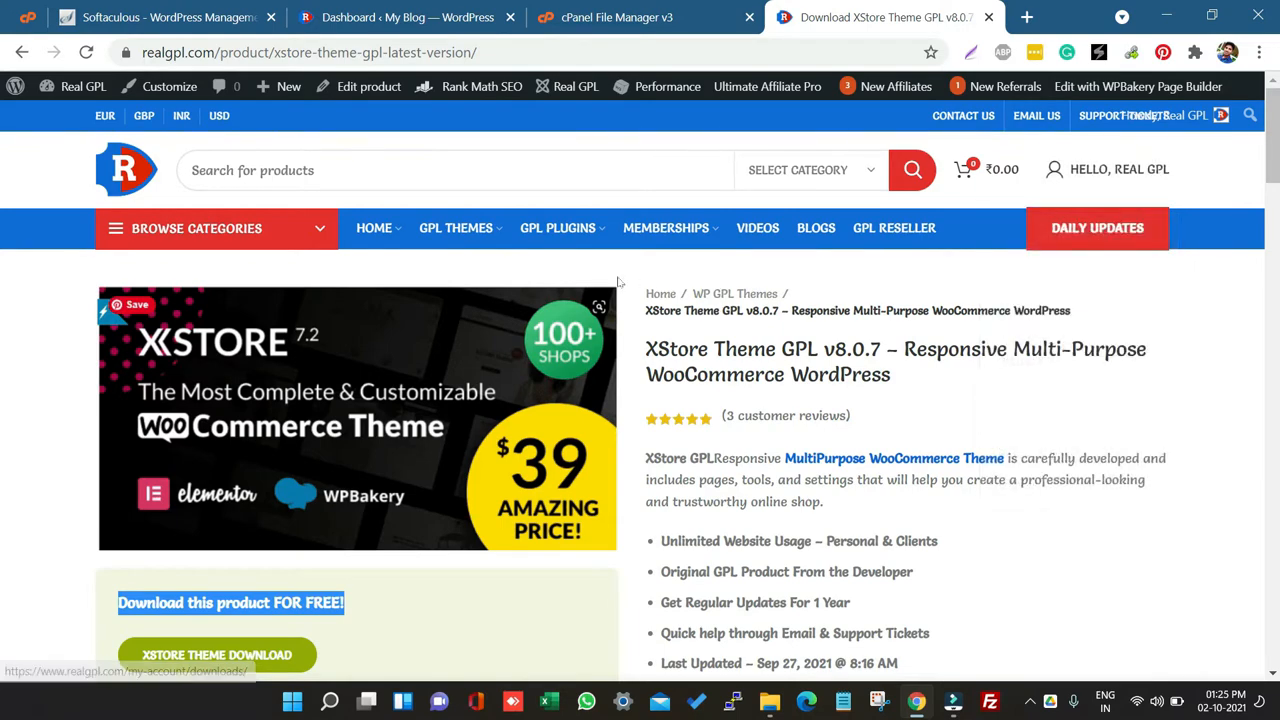
{"action": "mouse_move", "coordinate": [668, 245]}
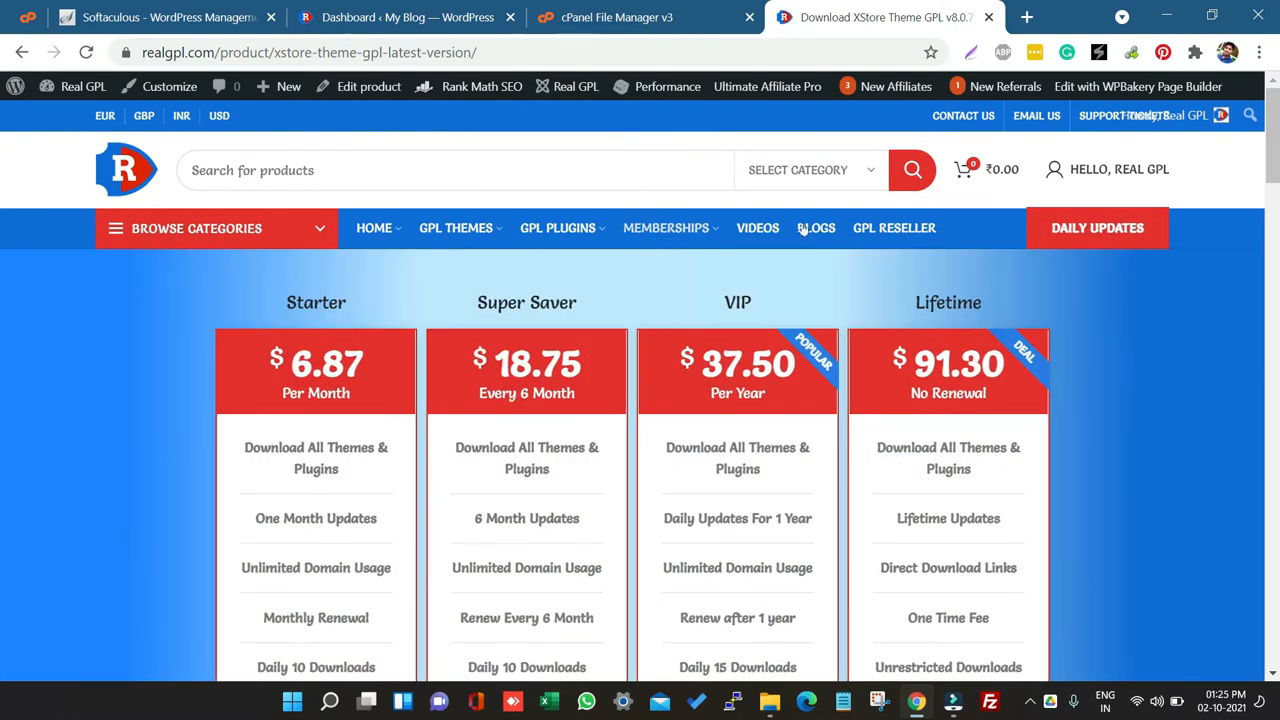
{"action": "scroll", "coordinate": [646, 414], "scroll_direction": "down", "scroll_amount": 1}
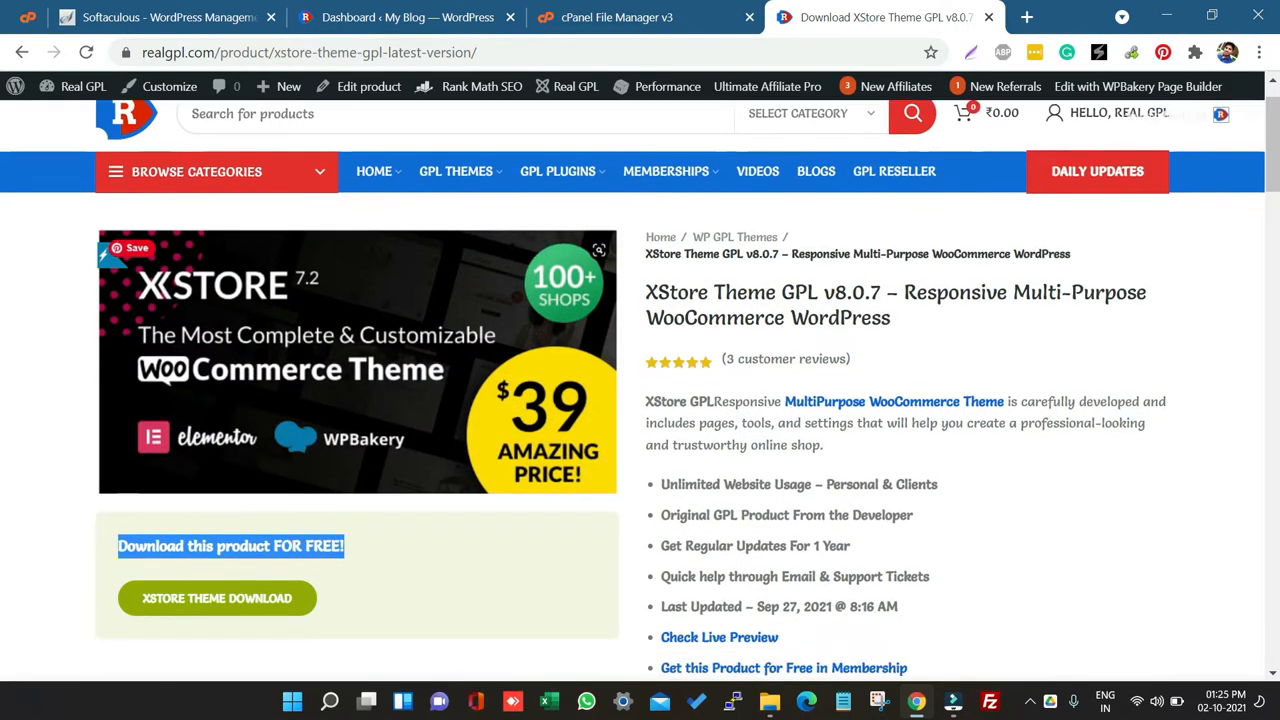
{"action": "left_click", "coordinate": [682, 392]}
{"action": "left_click_drag", "start_coordinate": [113, 509], "coordinate": [375, 510]}
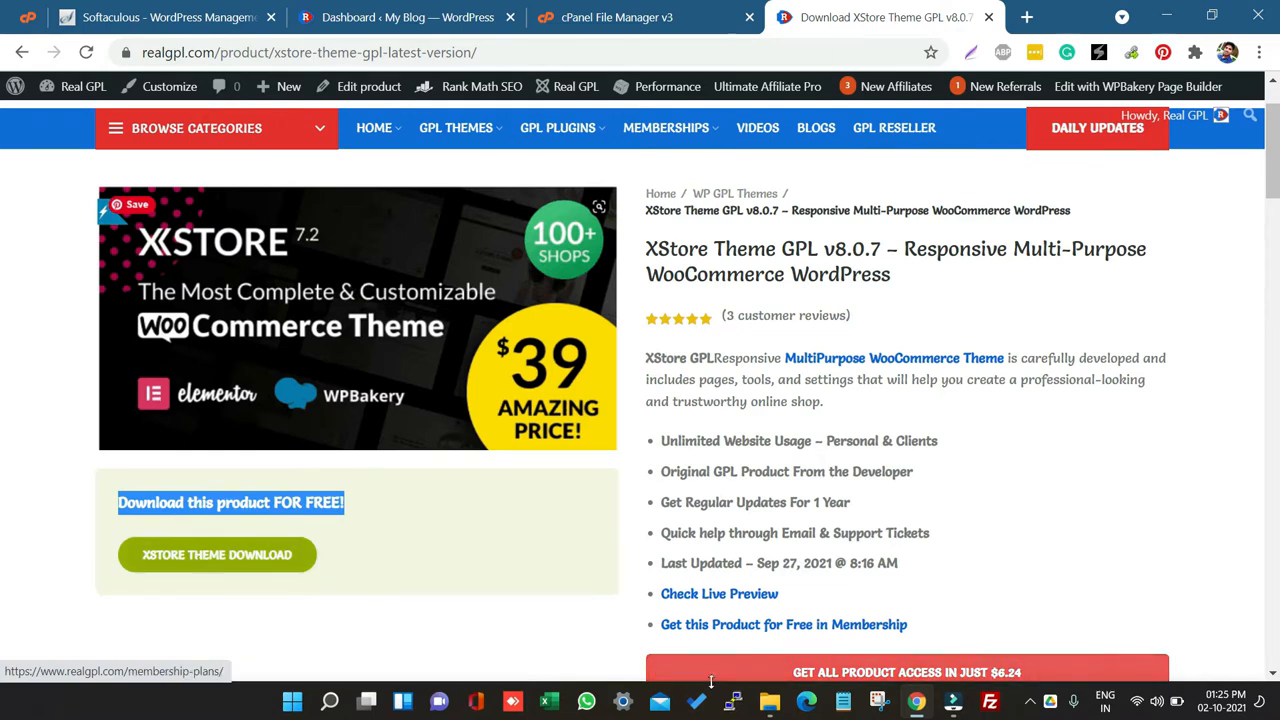
Step: Browse the extracted XStore_Responsive_Woocommerce_Wordpress_Theme package in the Compressed downloads folder, including its Plugins folder
{"action": "left_click", "coordinate": [771, 704]}
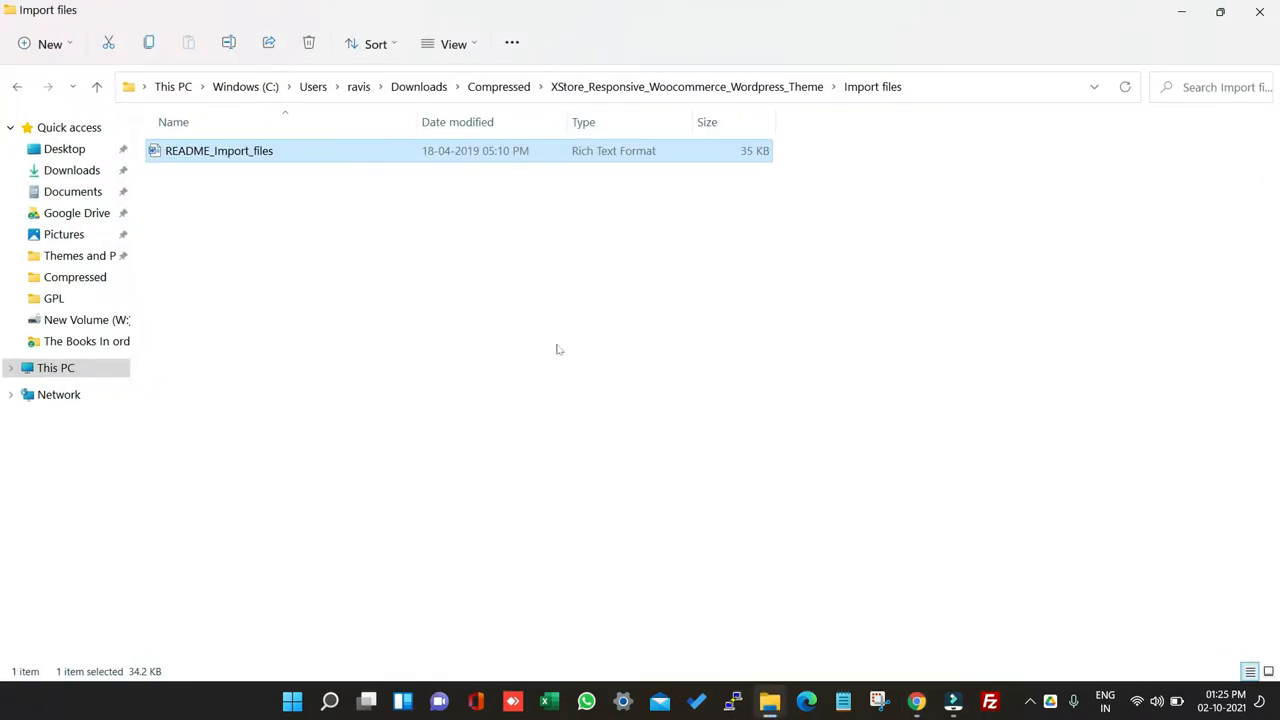
{"action": "left_click", "coordinate": [507, 87]}
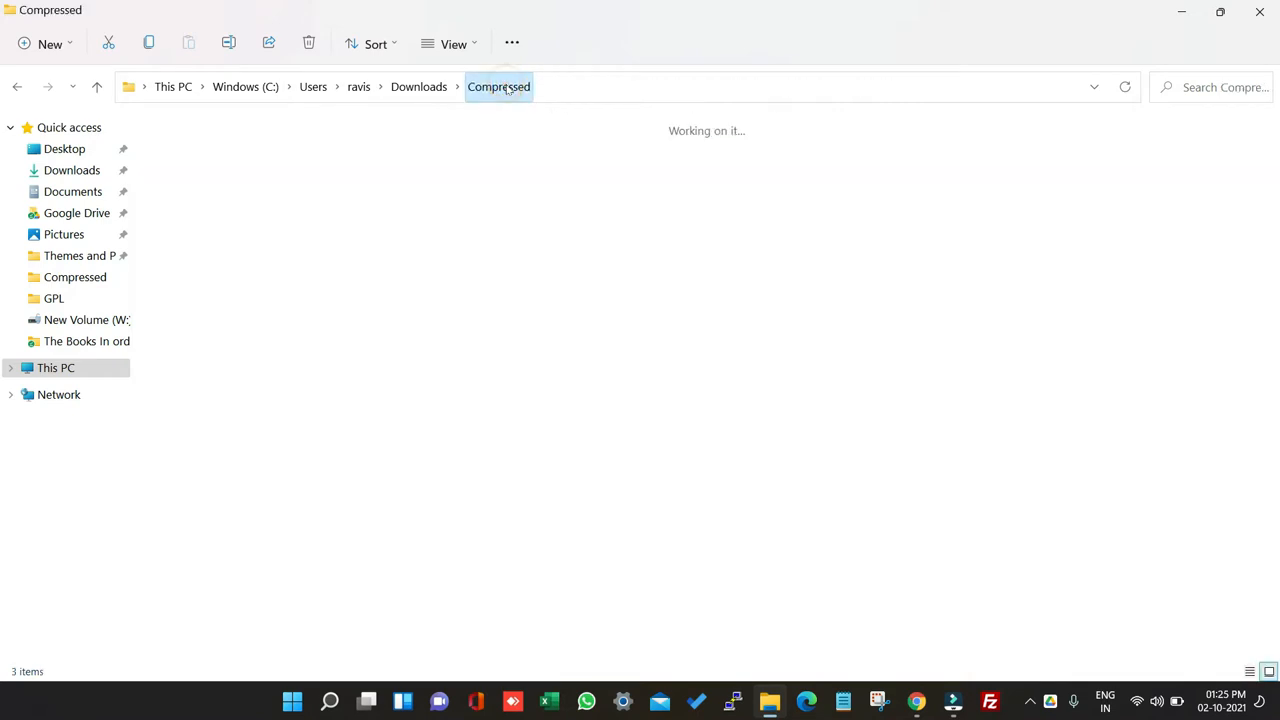
{"action": "double_click", "coordinate": [377, 170]}
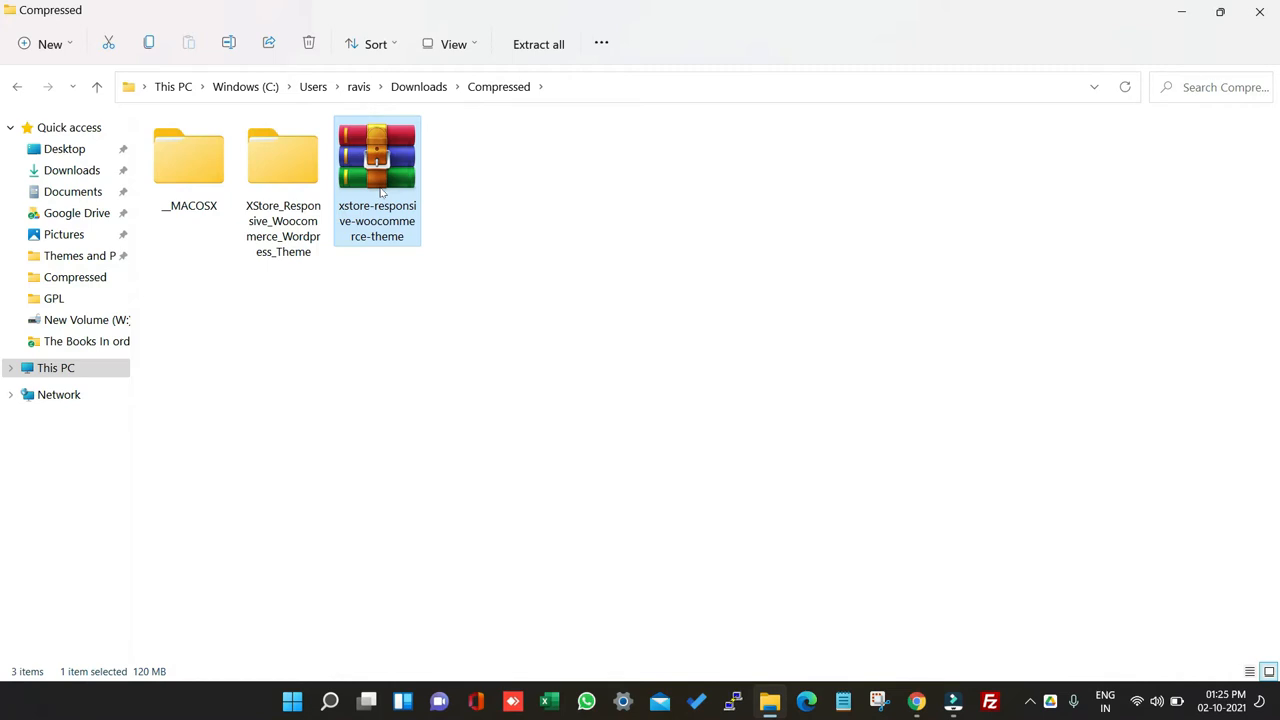
{"action": "double_click", "coordinate": [285, 176]}
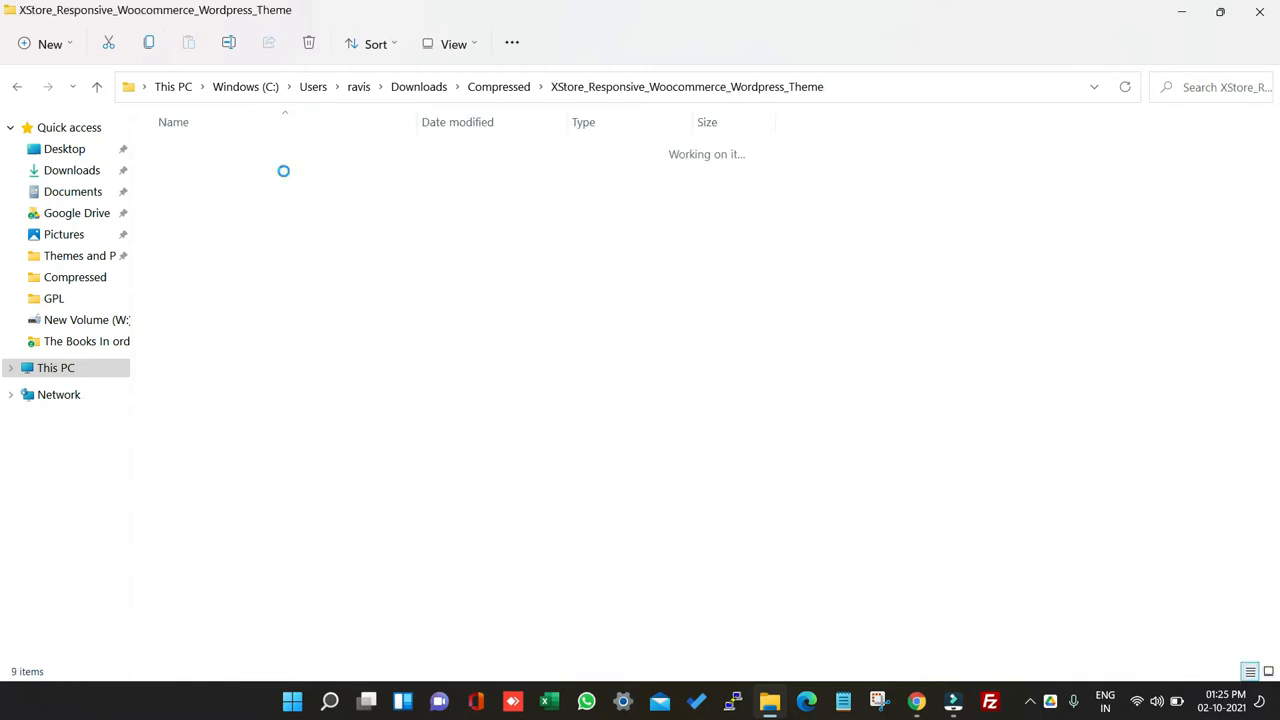
{"action": "mouse_move", "coordinate": [285, 176]}
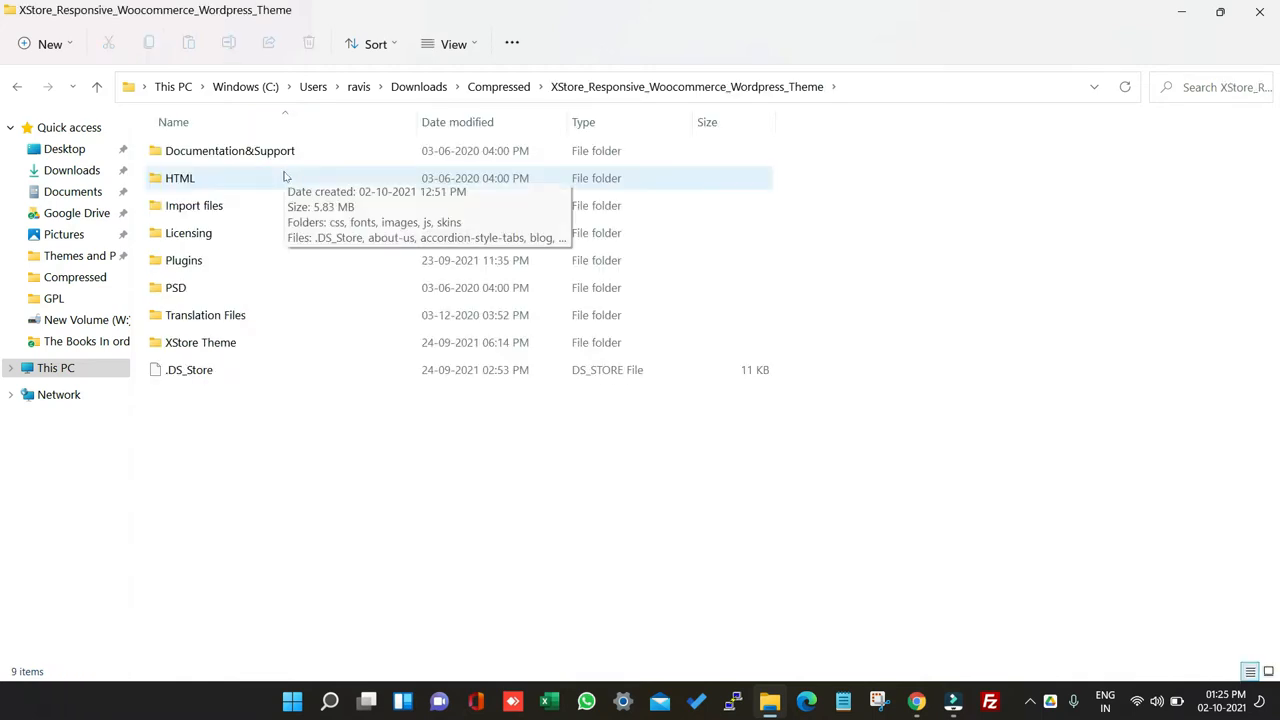
{"action": "double_click", "coordinate": [214, 260]}
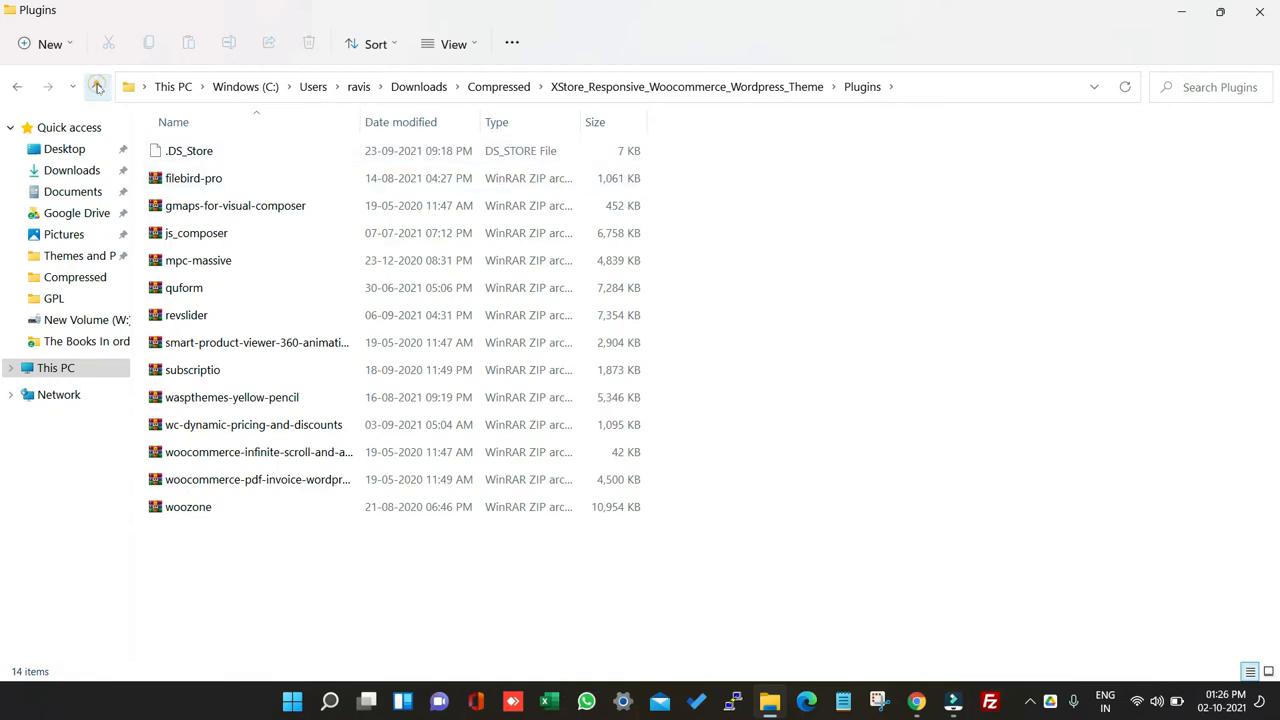
Step: Inspect the XStore Theme folder and its XStore_Core_v.4.0.7 subfolder, selecting the XStore_Theme_v.8.0.7 archive
{"action": "left_click", "coordinate": [97, 87]}
{"action": "double_click", "coordinate": [270, 347]}
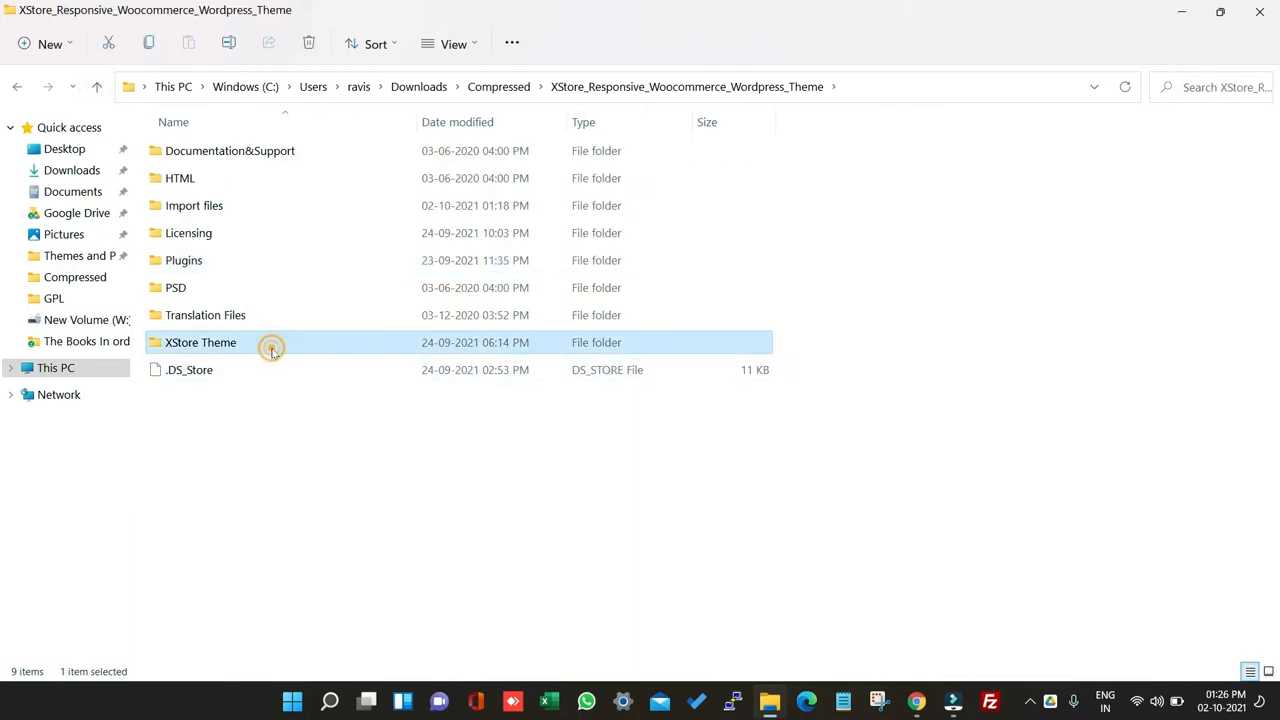
{"action": "left_click", "coordinate": [250, 213]}
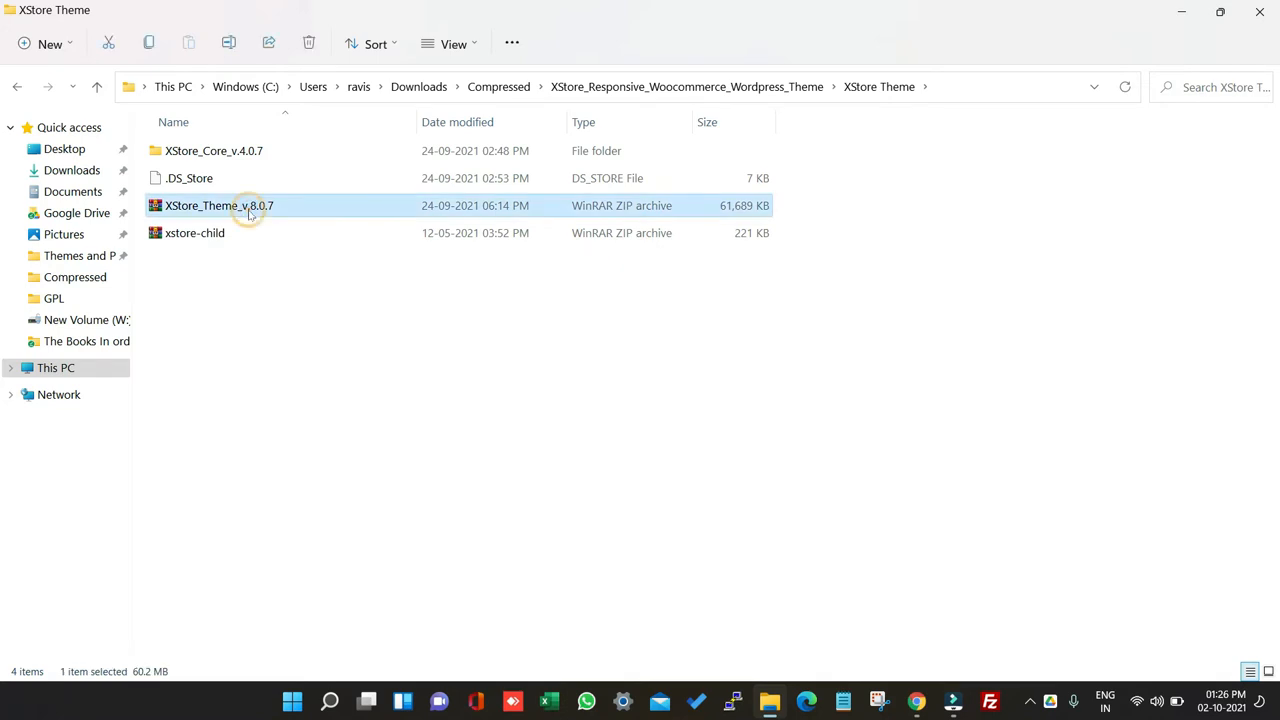
{"action": "left_click", "coordinate": [252, 237]}
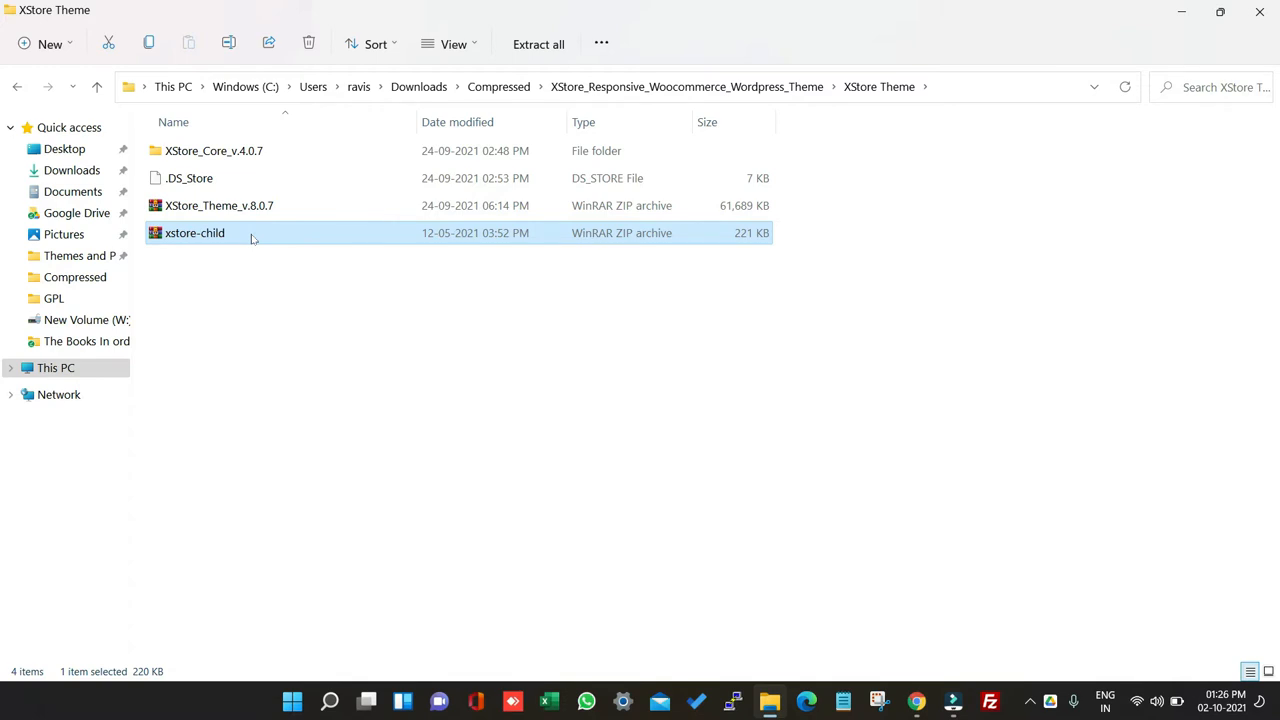
{"action": "left_click", "coordinate": [281, 159]}
{"action": "key", "text": "Return"}
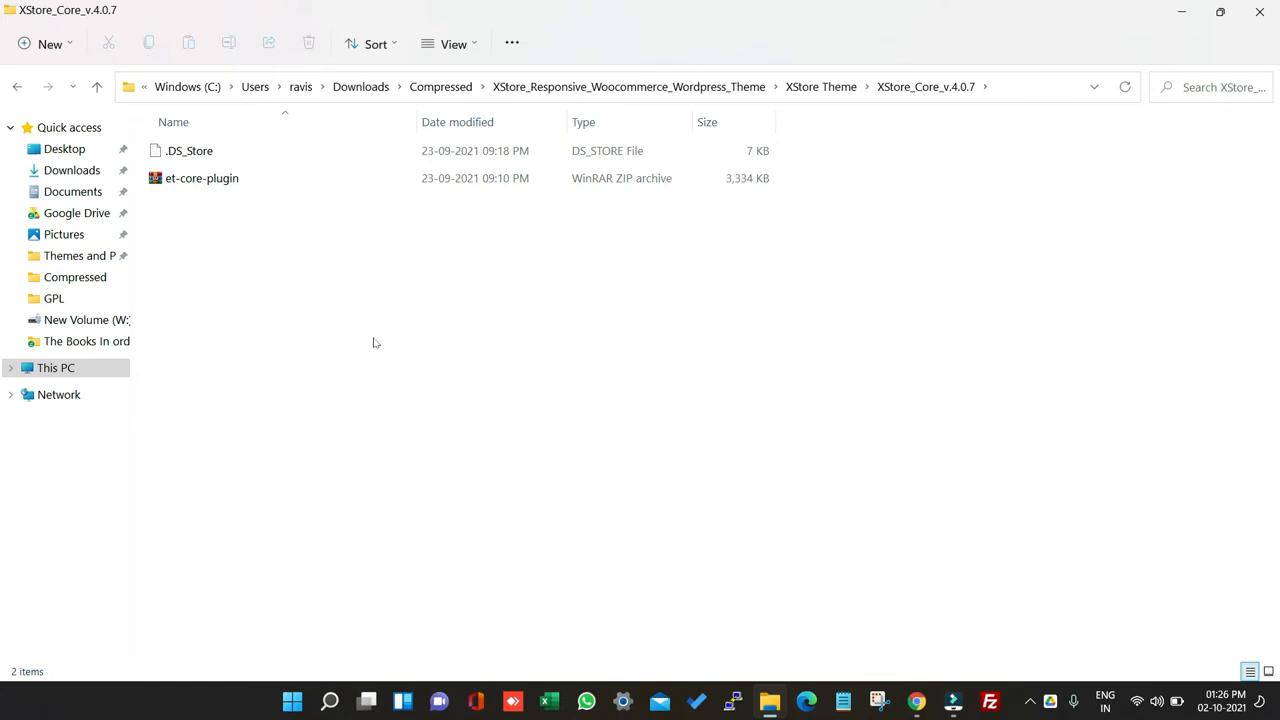
{"action": "left_click", "coordinate": [96, 87]}
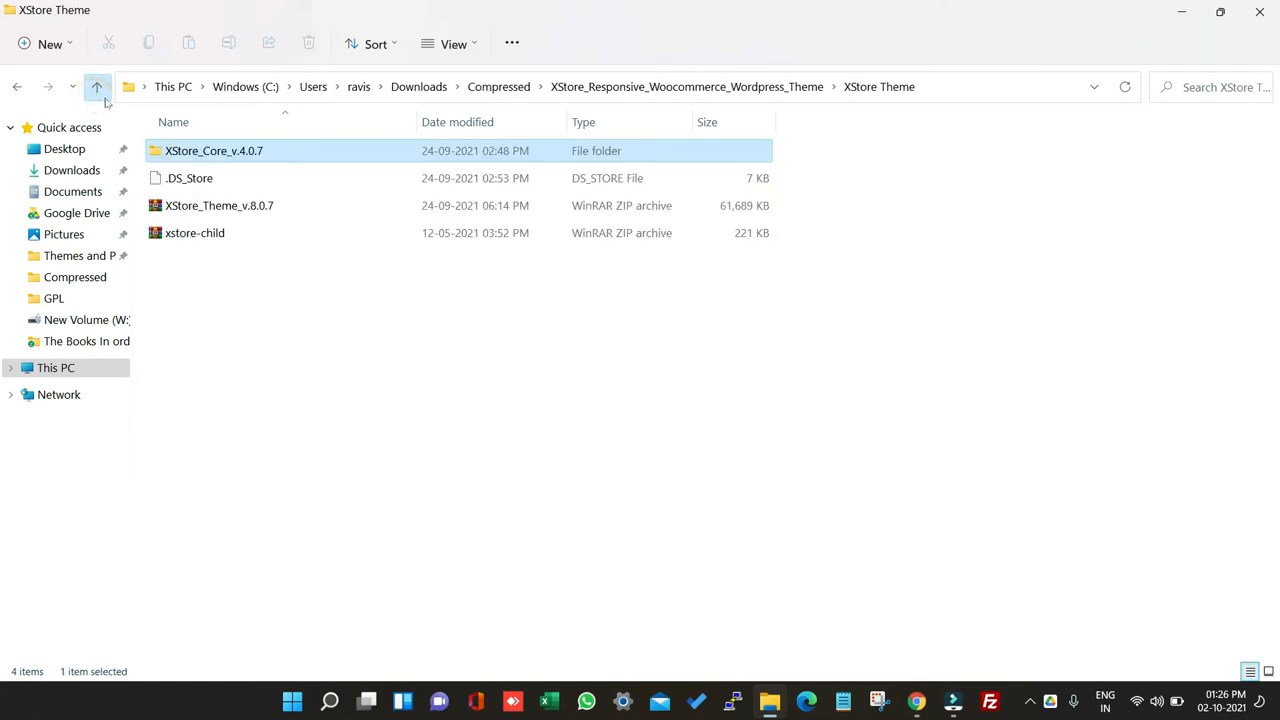
{"action": "left_click", "coordinate": [337, 206]}
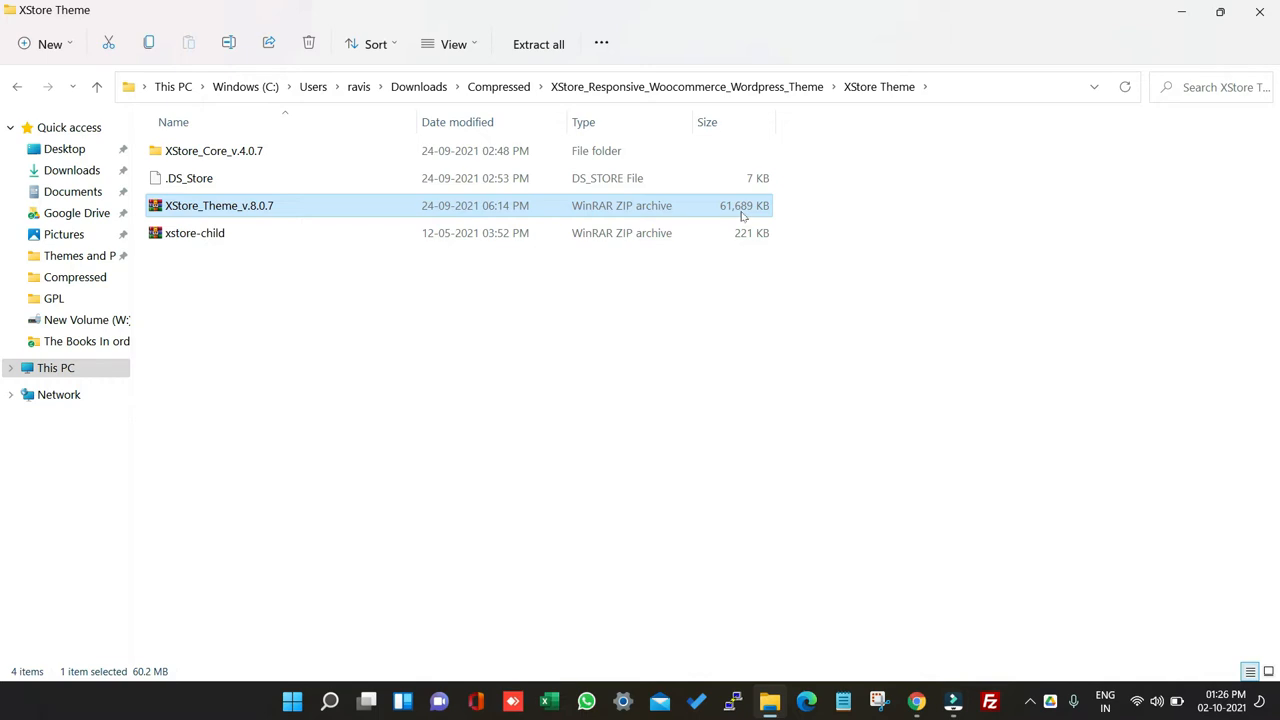
{"action": "left_click", "coordinate": [1181, 14]}
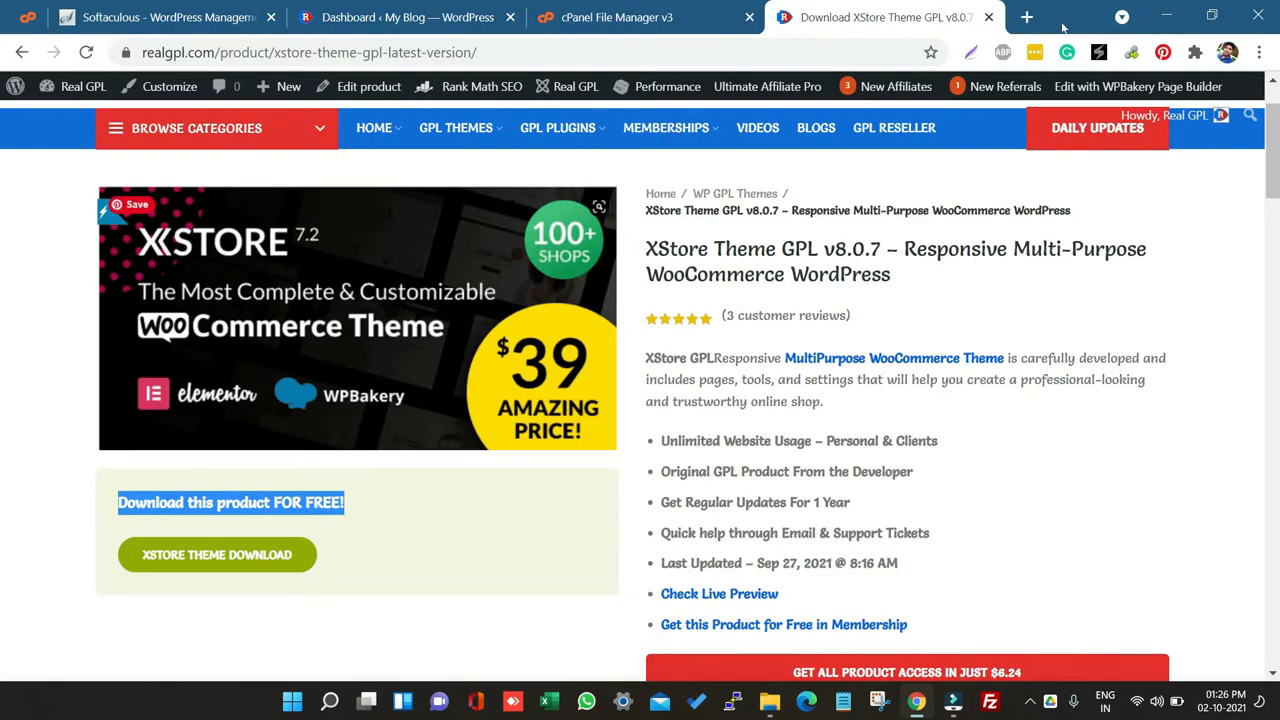
Step: Open the newly installed WordPress site at realgpl.com/test from the installation summary and view its dashboard
{"action": "left_click", "coordinate": [200, 17]}
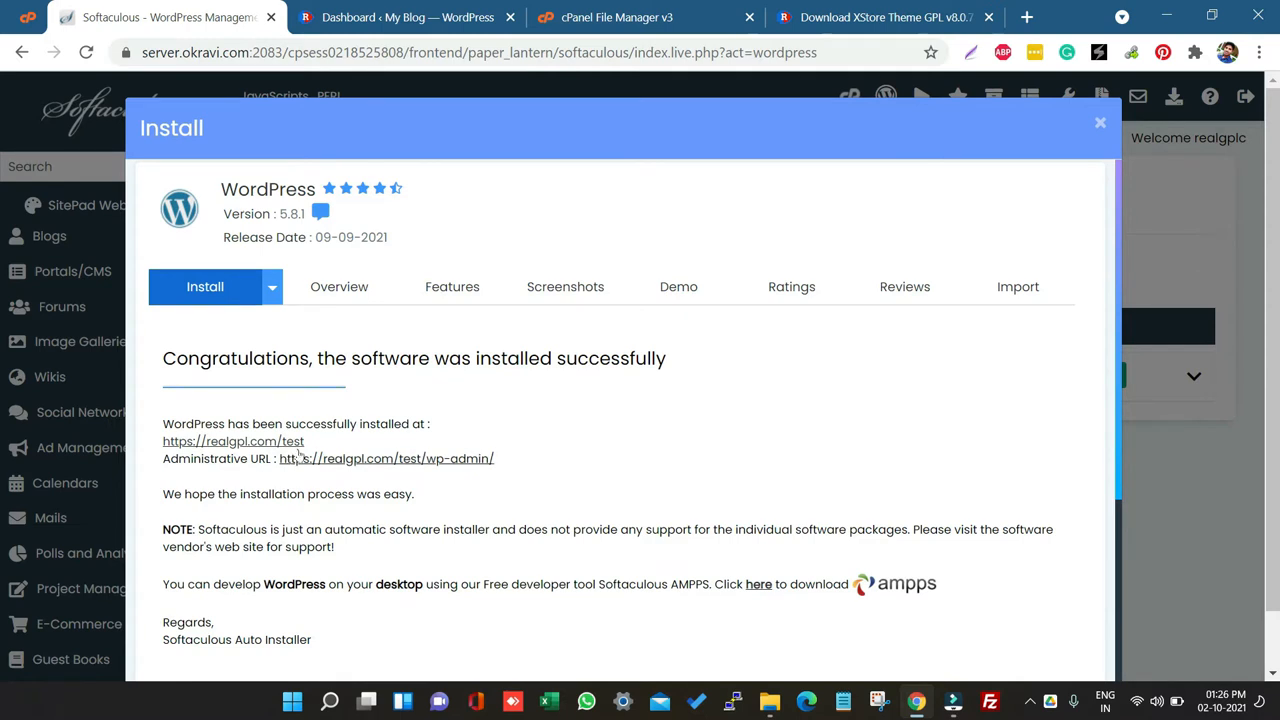
{"action": "left_click_drag", "start_coordinate": [318, 444], "coordinate": [162, 424]}
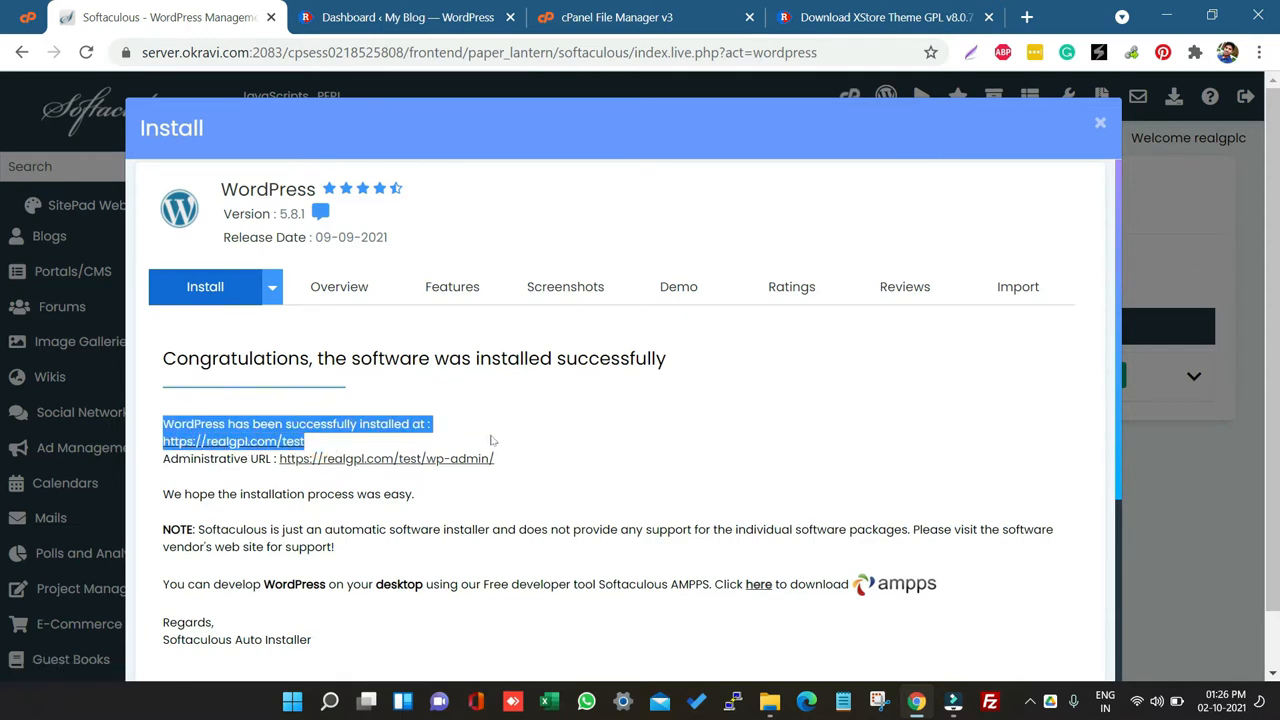
{"action": "left_click", "coordinate": [521, 427]}
{"action": "left_click", "coordinate": [251, 441]}
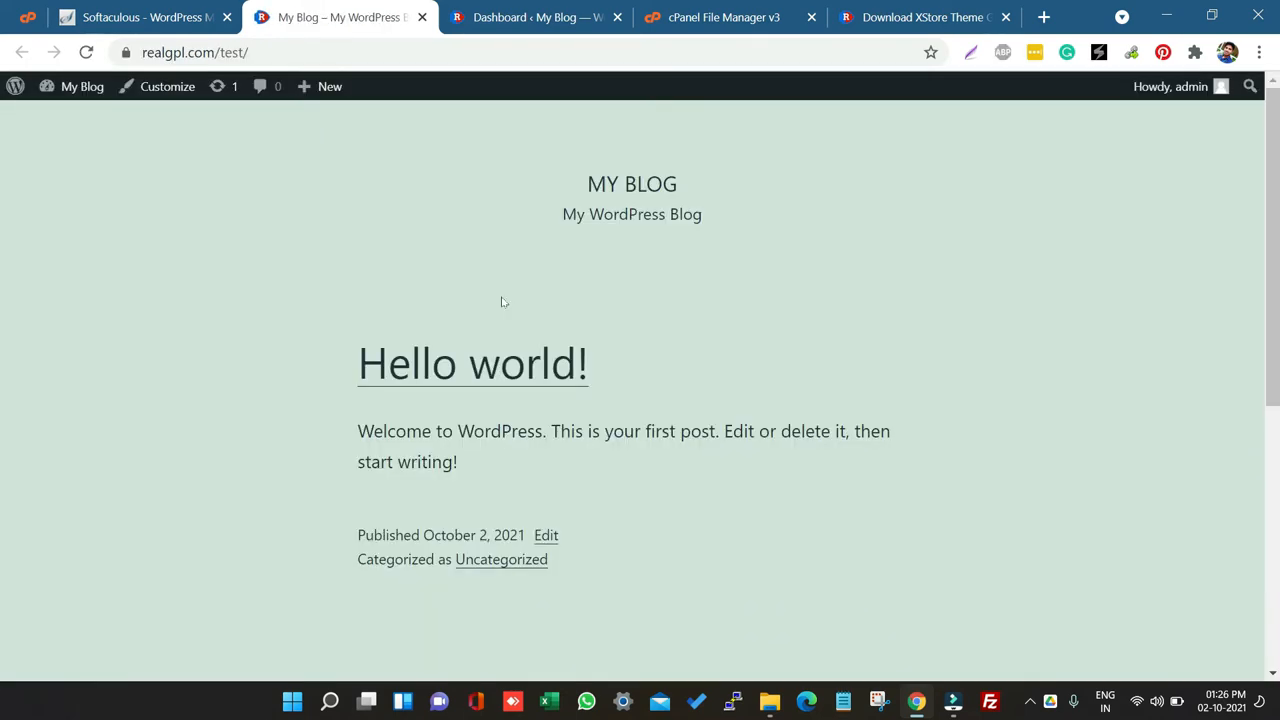
{"action": "left_click", "coordinate": [535, 16]}
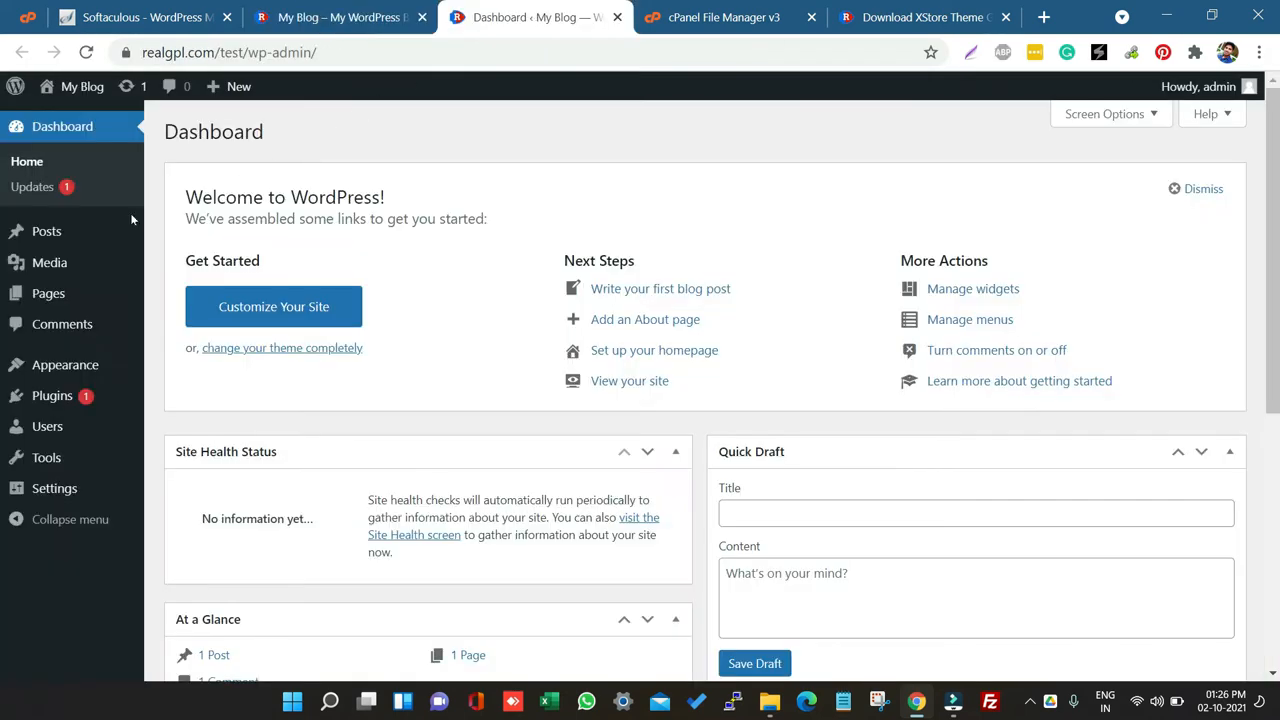
{"action": "mouse_move", "coordinate": [128, 240]}
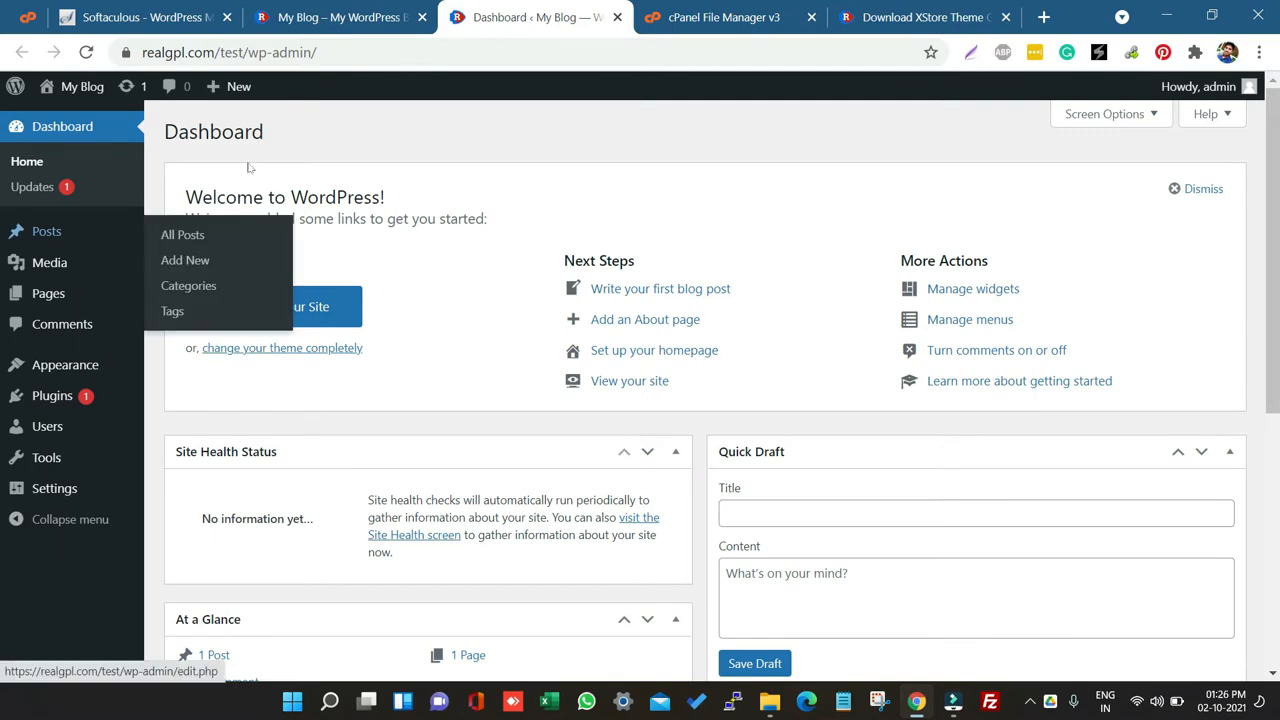
Step: Upload the XStore_Theme_v.8.0.7 zip into the test site's wp-content/themes folder through File Manager
{"action": "left_click", "coordinate": [700, 8]}
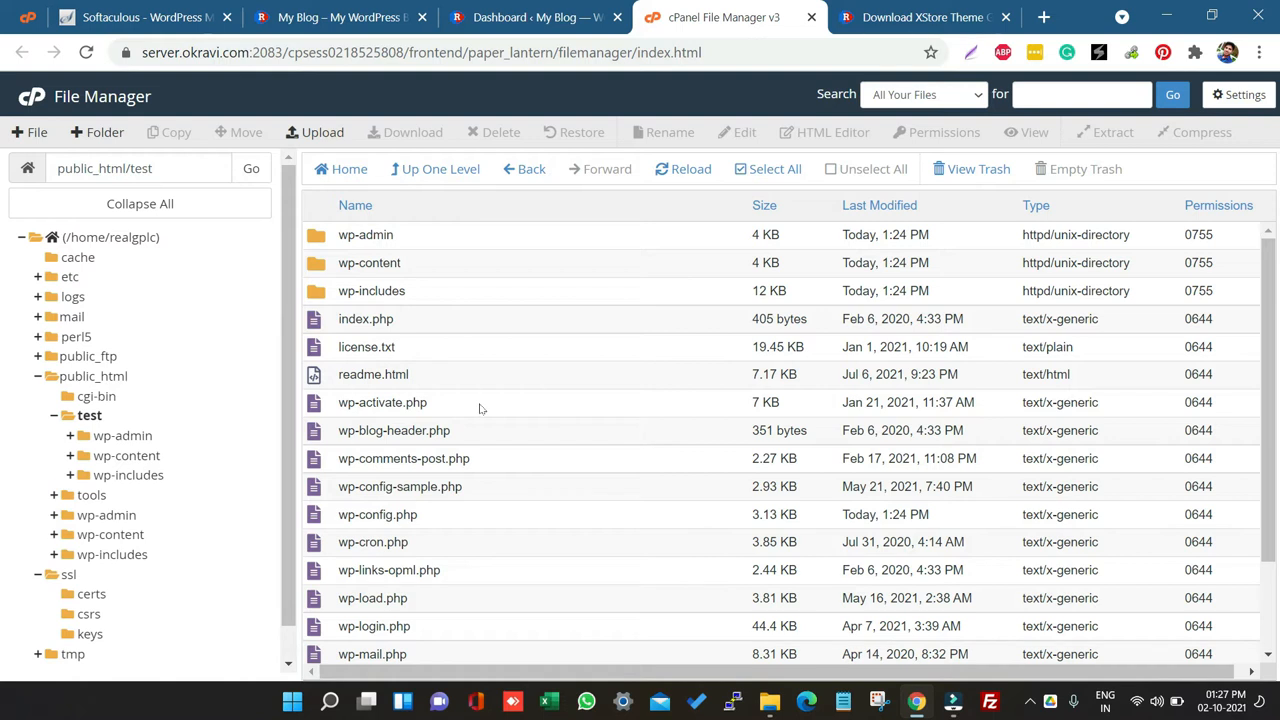
{"action": "double_click", "coordinate": [437, 264]}
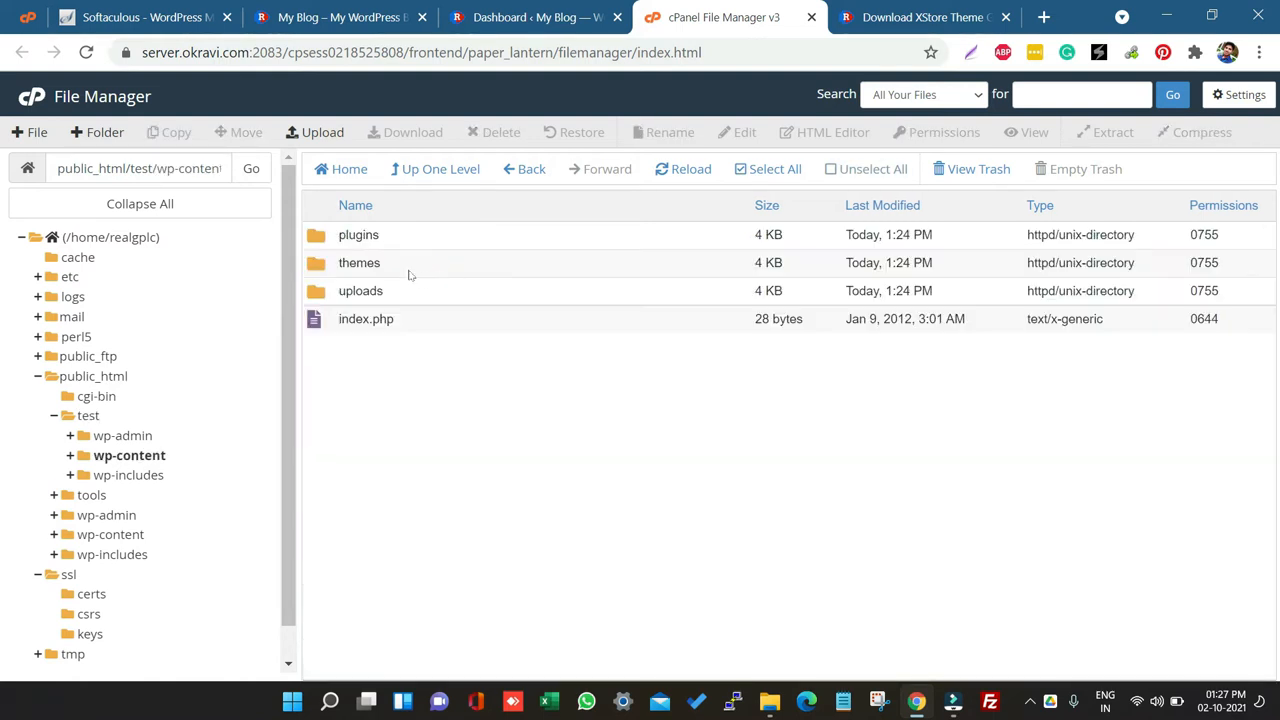
{"action": "double_click", "coordinate": [399, 263]}
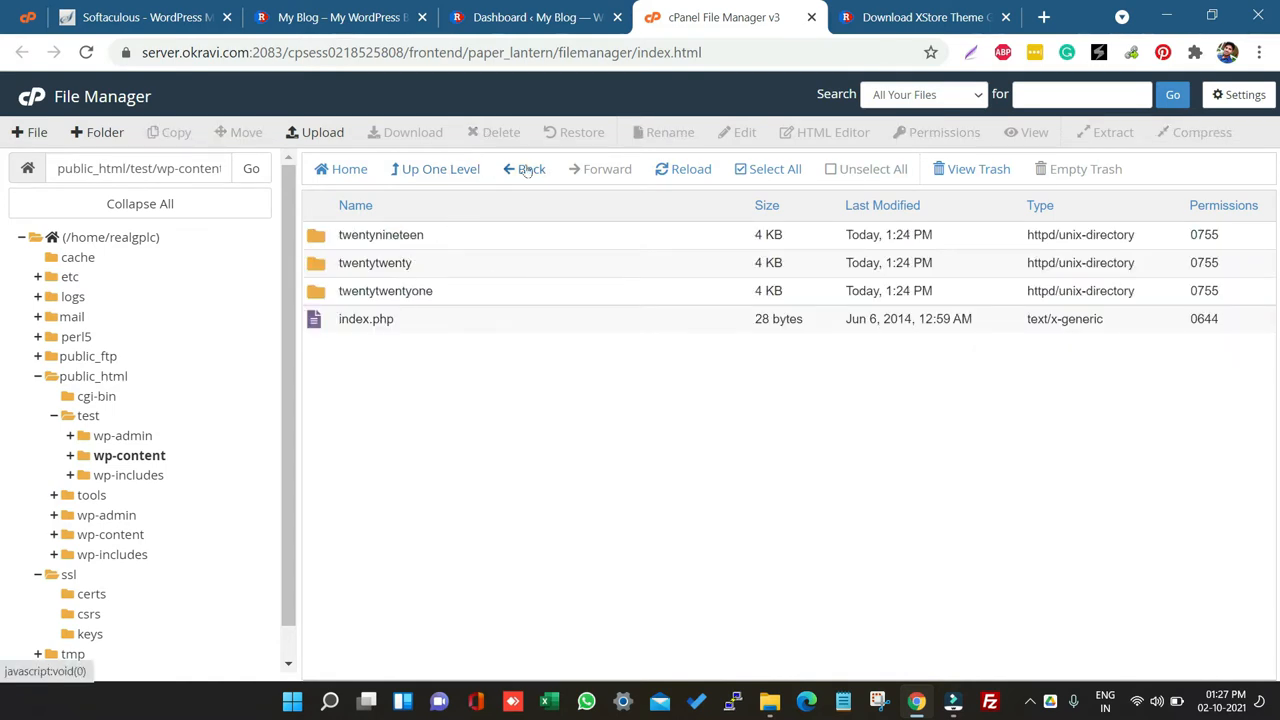
{"action": "left_click", "coordinate": [321, 133]}
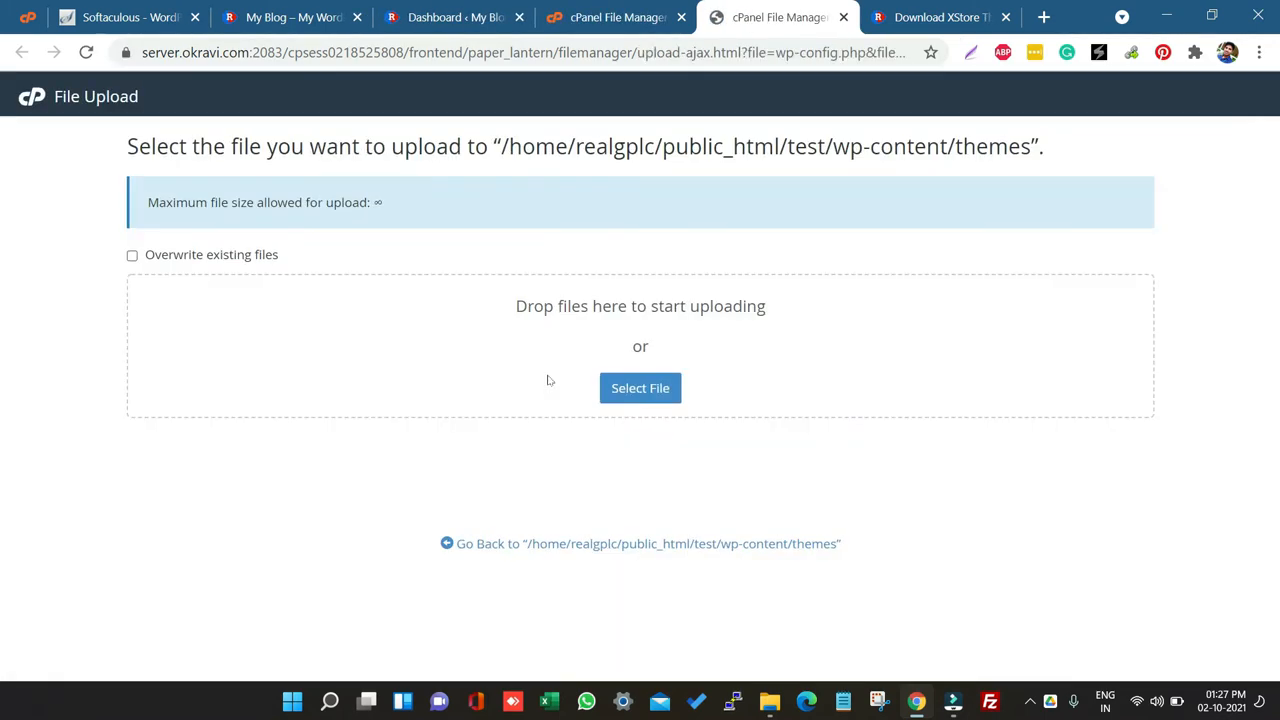
{"action": "left_click", "coordinate": [641, 398]}
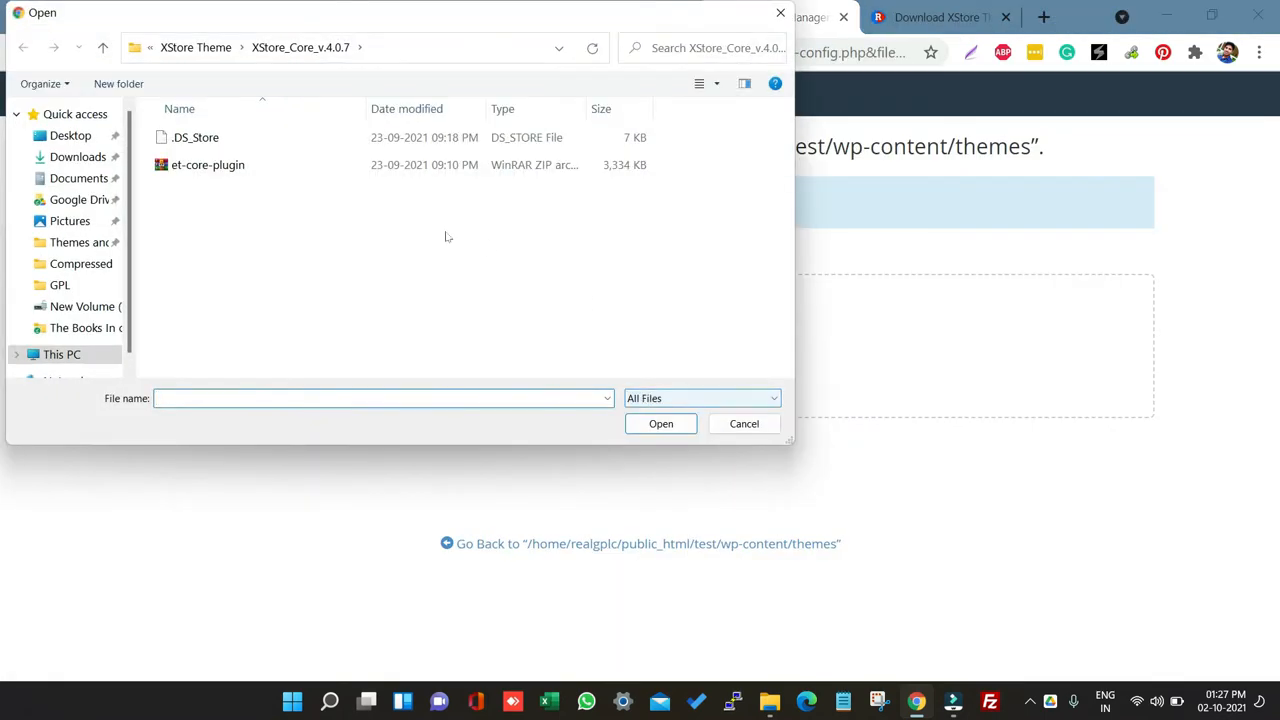
{"action": "left_click", "coordinate": [198, 47]}
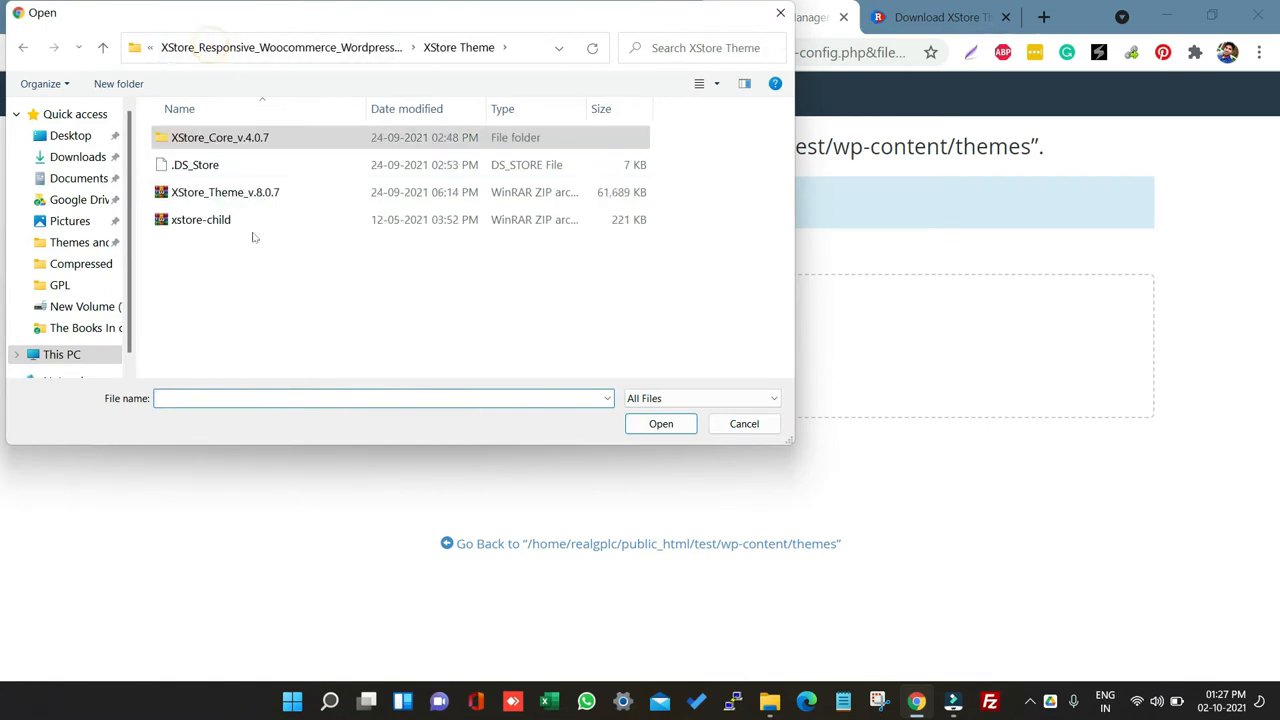
{"action": "left_click", "coordinate": [292, 193]}
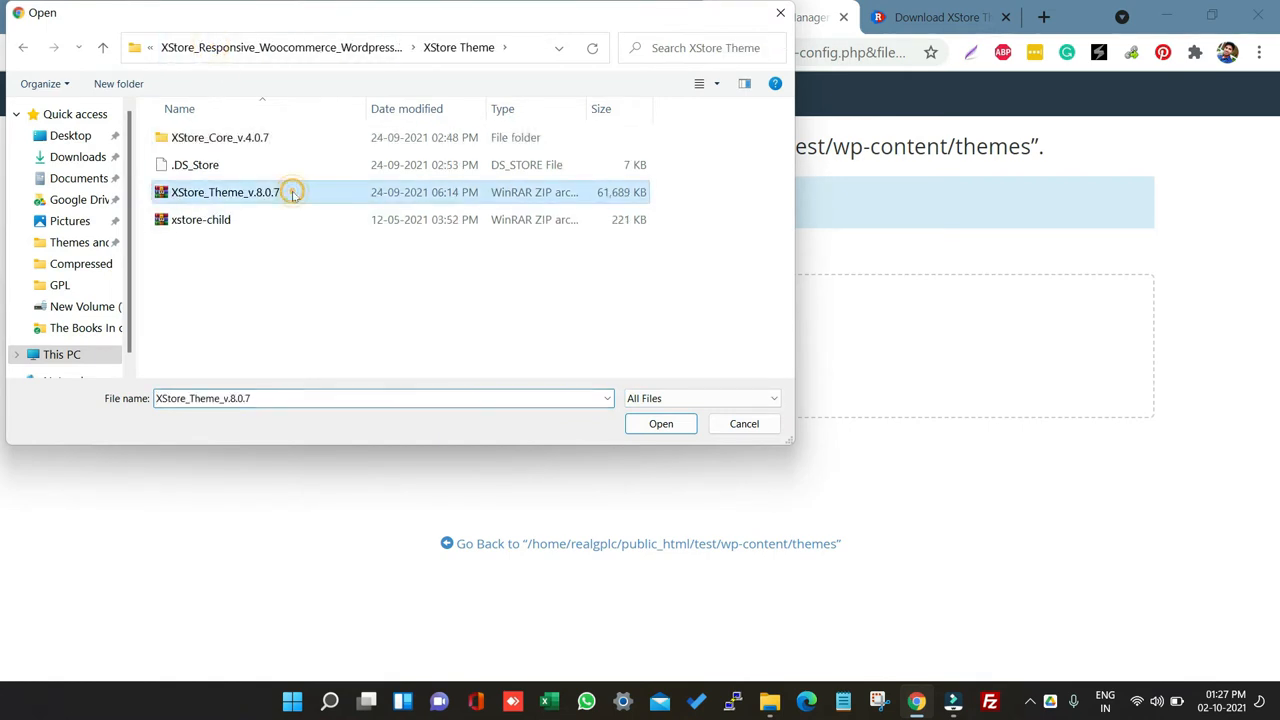
{"action": "left_click", "coordinate": [660, 428]}
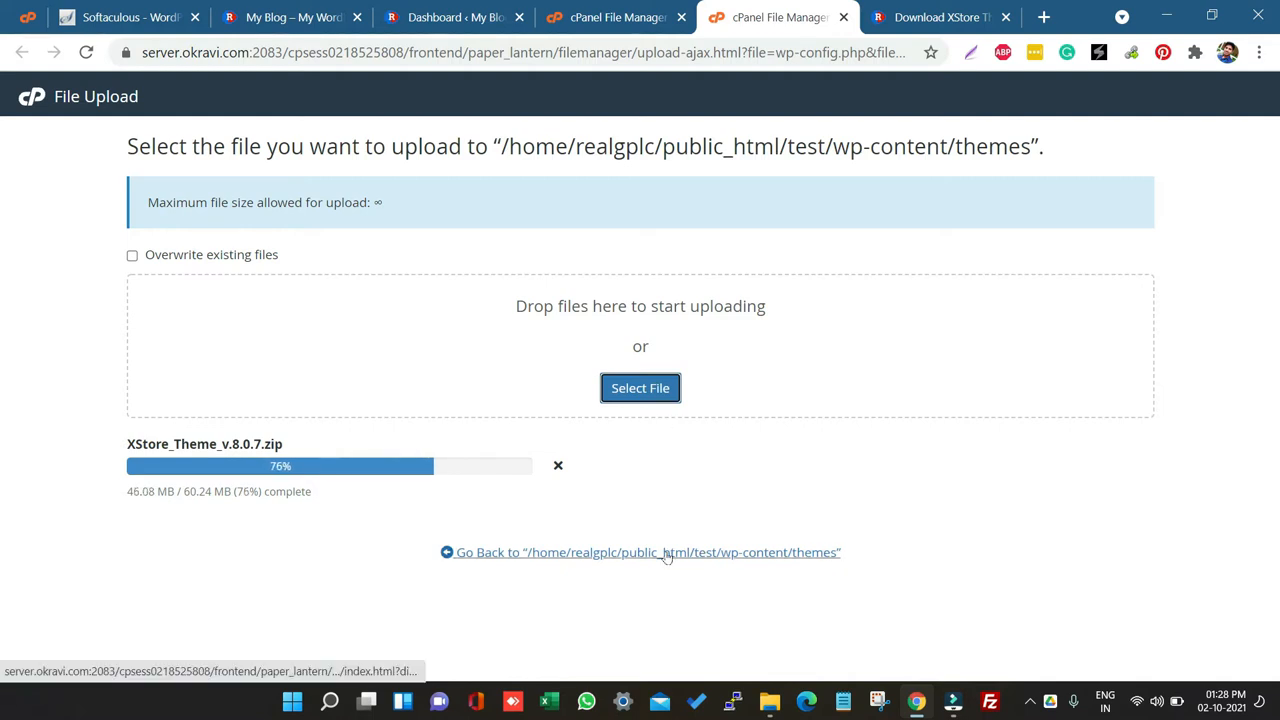
Step: Open the plugin upload form in the test site's WordPress dashboard
{"action": "left_click", "coordinate": [445, 17]}
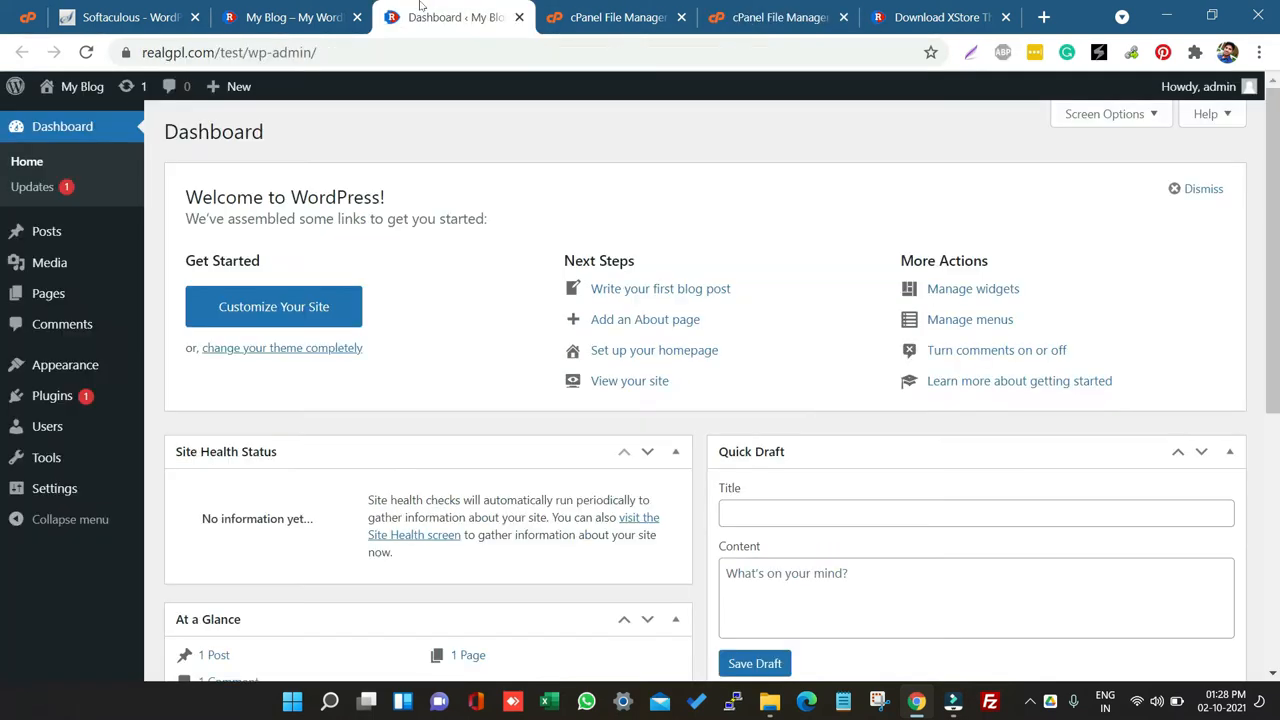
{"action": "mouse_move", "coordinate": [33, 395]}
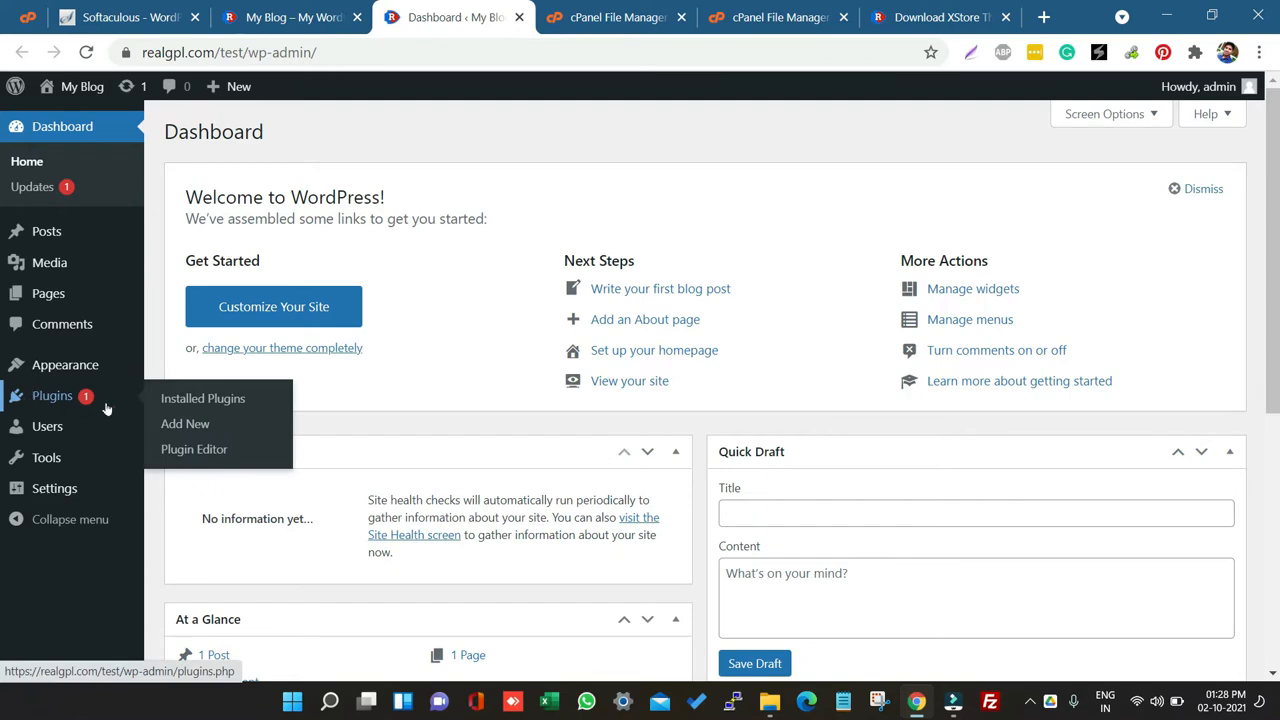
{"action": "left_click", "coordinate": [174, 430]}
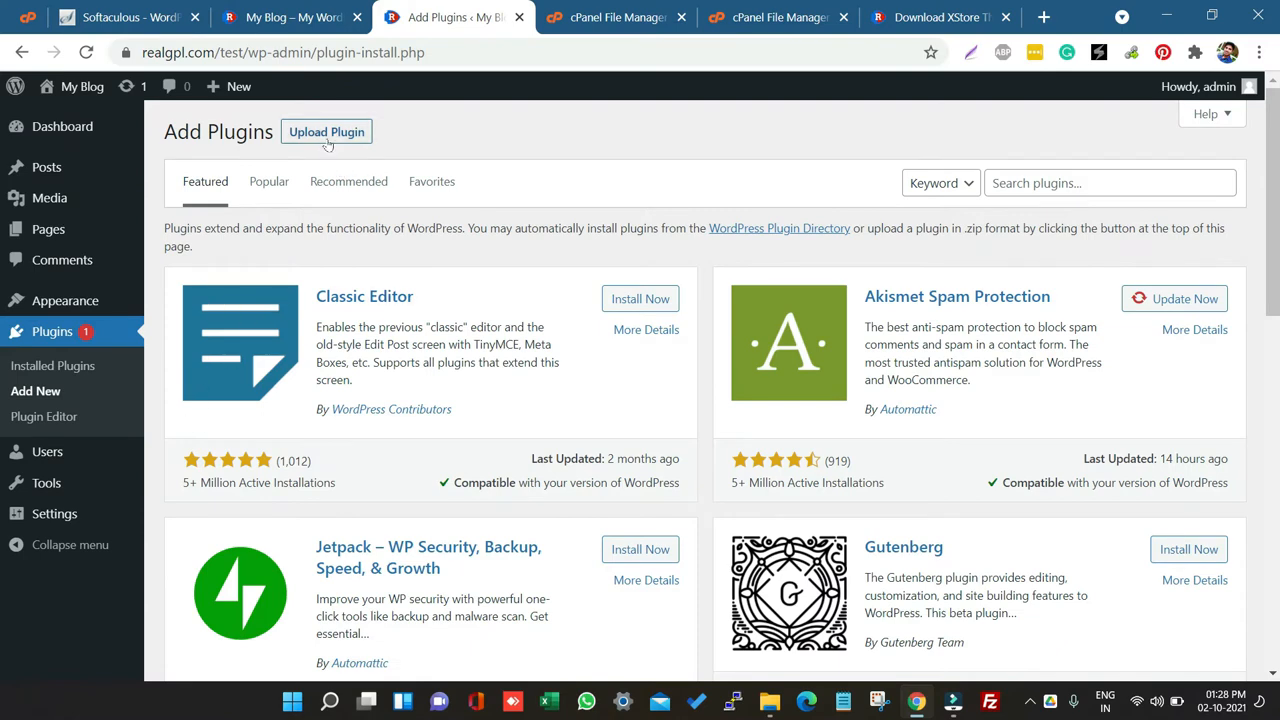
{"action": "left_click", "coordinate": [325, 138]}
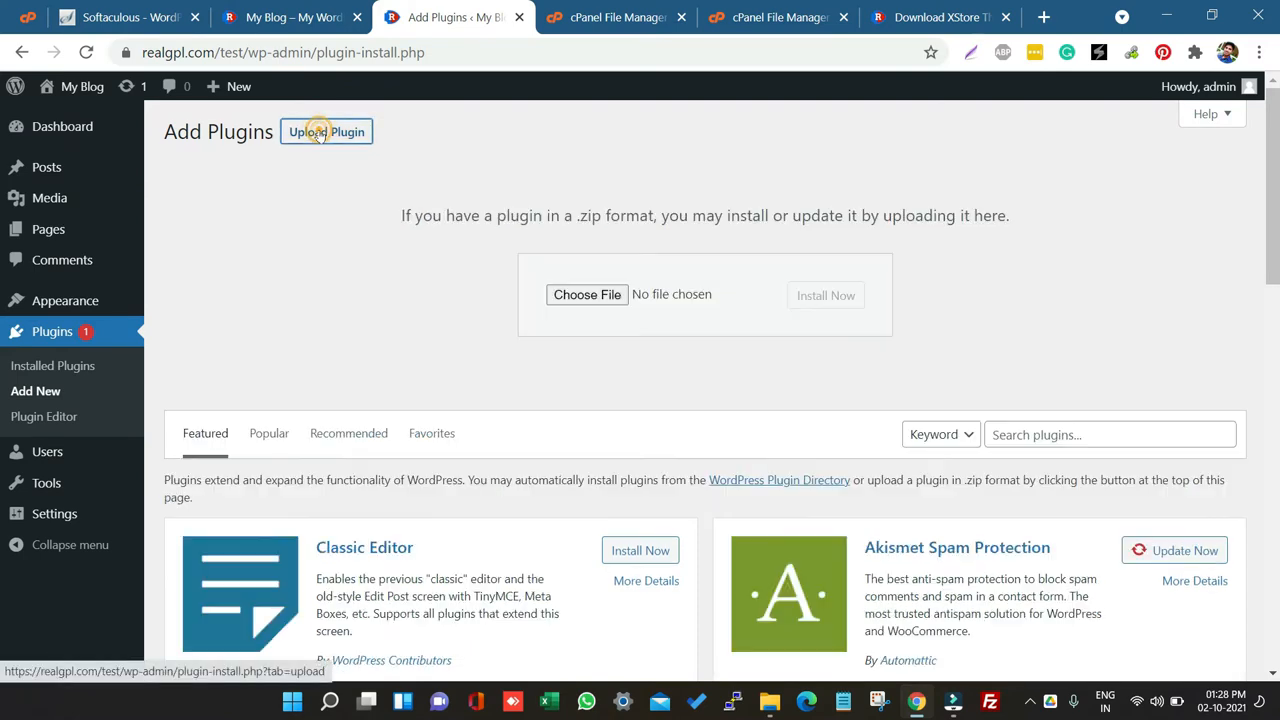
Step: Choose et-core-plugin.zip from the XStore_Core_v.4.0.7 folder and install it as a plugin
{"action": "left_click", "coordinate": [592, 296]}
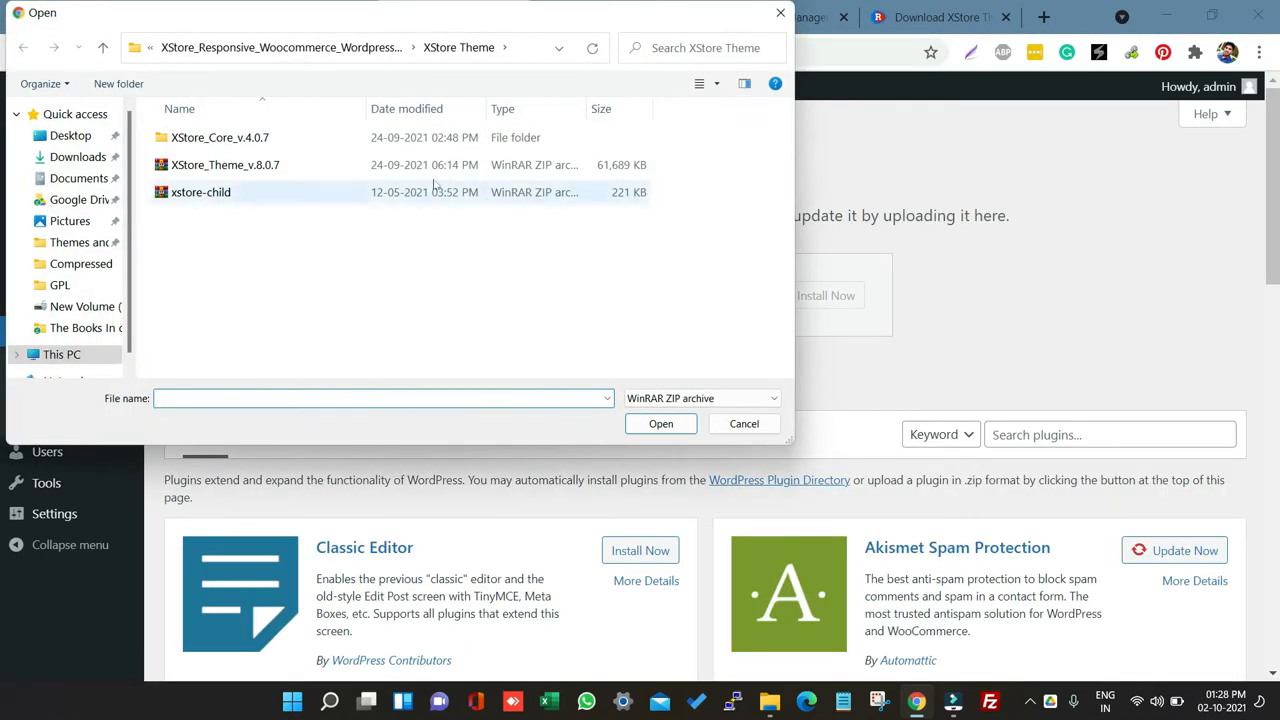
{"action": "double_click", "coordinate": [305, 142]}
{"action": "left_click", "coordinate": [226, 143]}
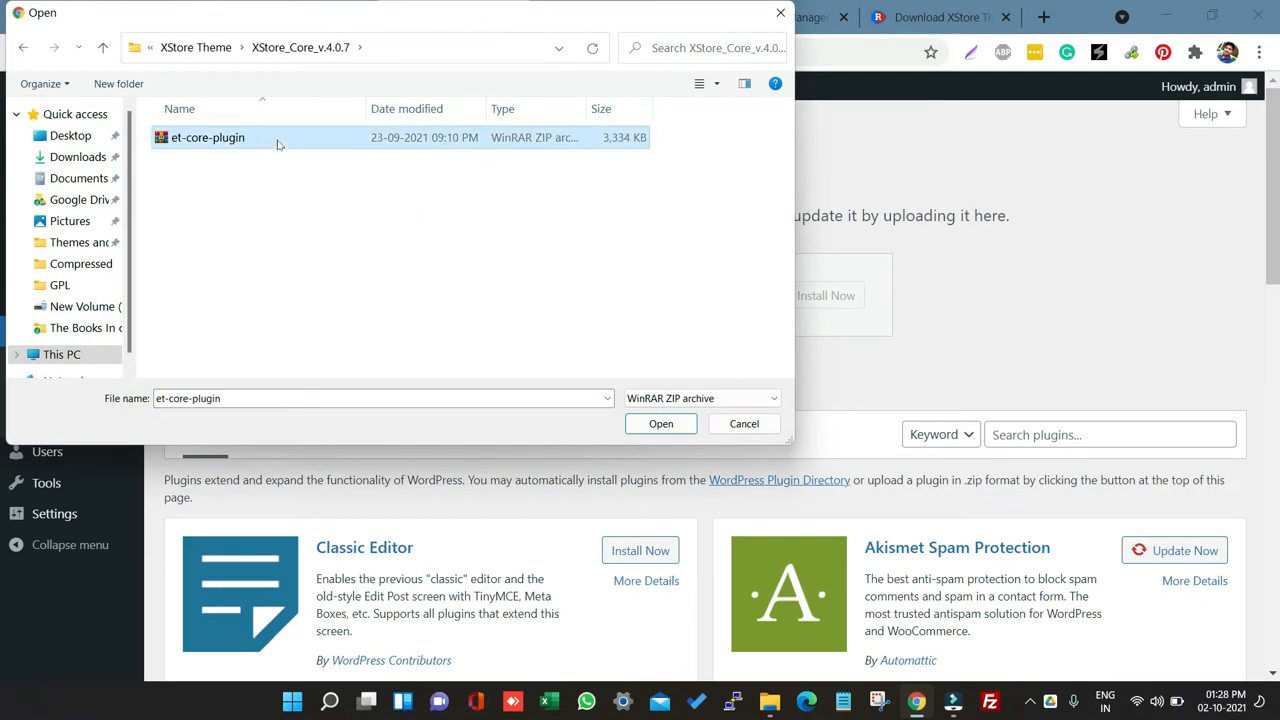
{"action": "left_click", "coordinate": [645, 426]}
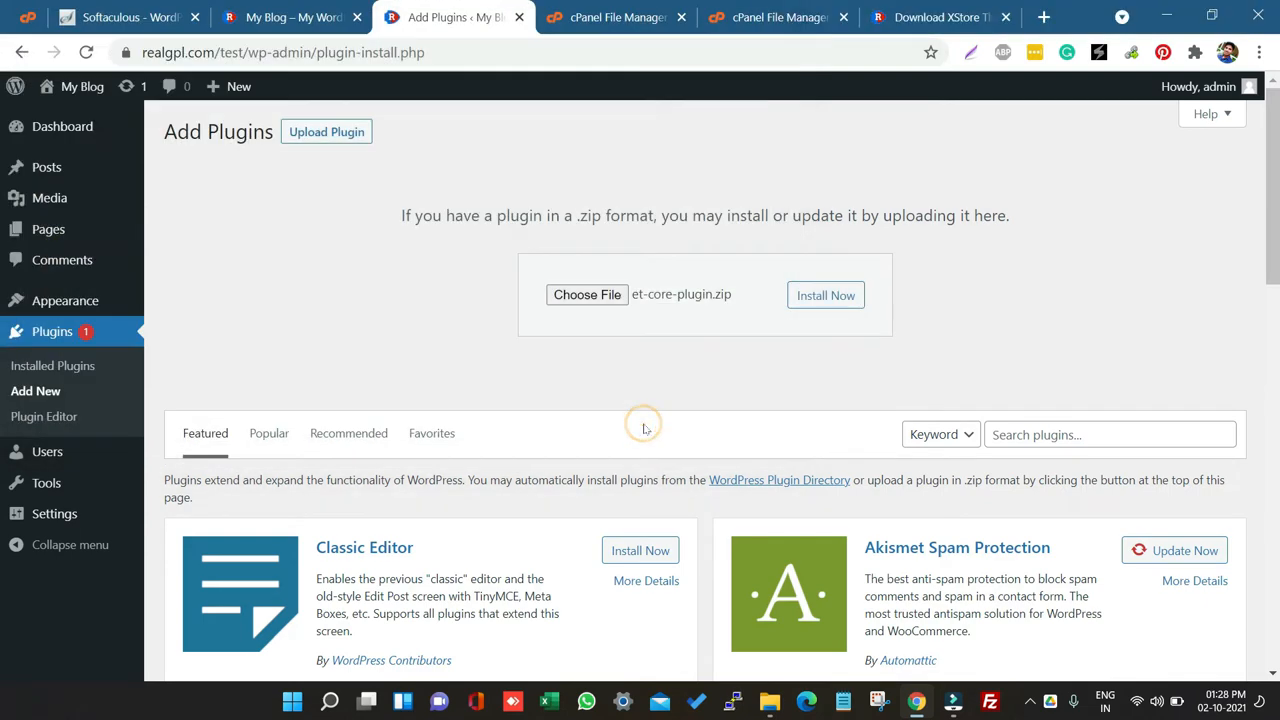
{"action": "left_click", "coordinate": [818, 300]}
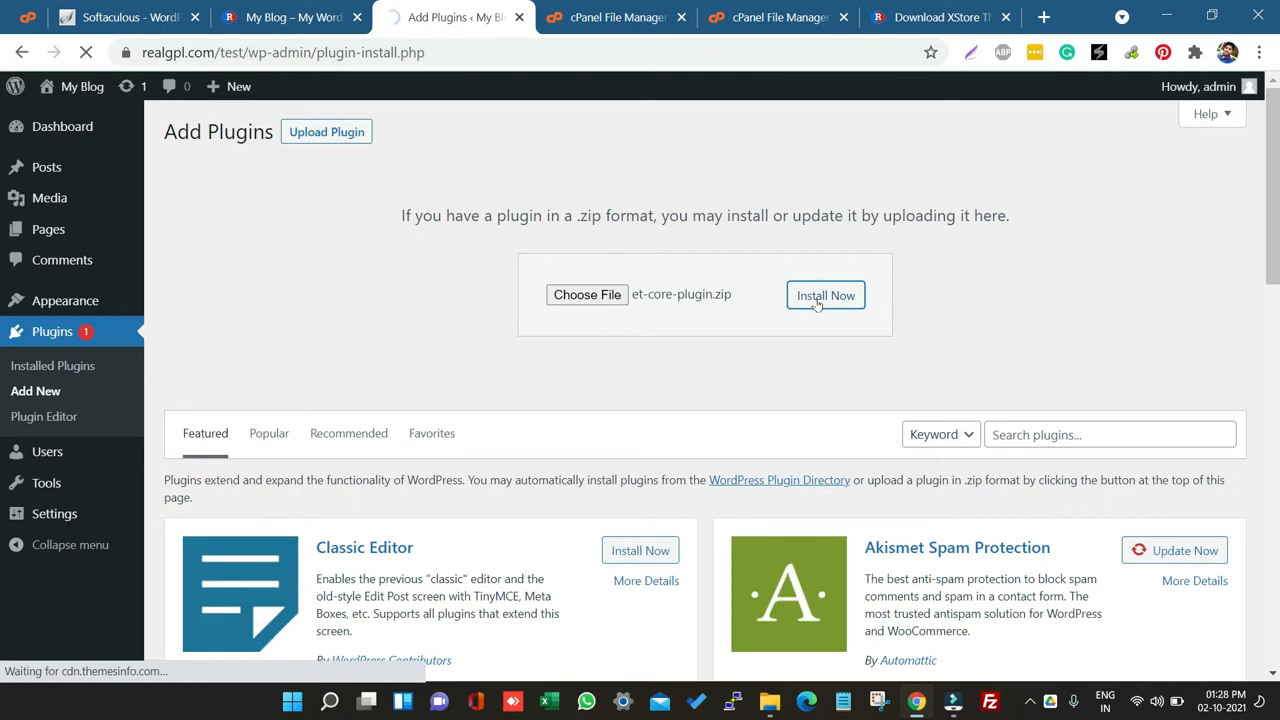
Step: Reload the File Manager view of the test site's wp-content/themes folder
{"action": "left_click", "coordinate": [638, 8]}
{"action": "left_click", "coordinate": [745, 10]}
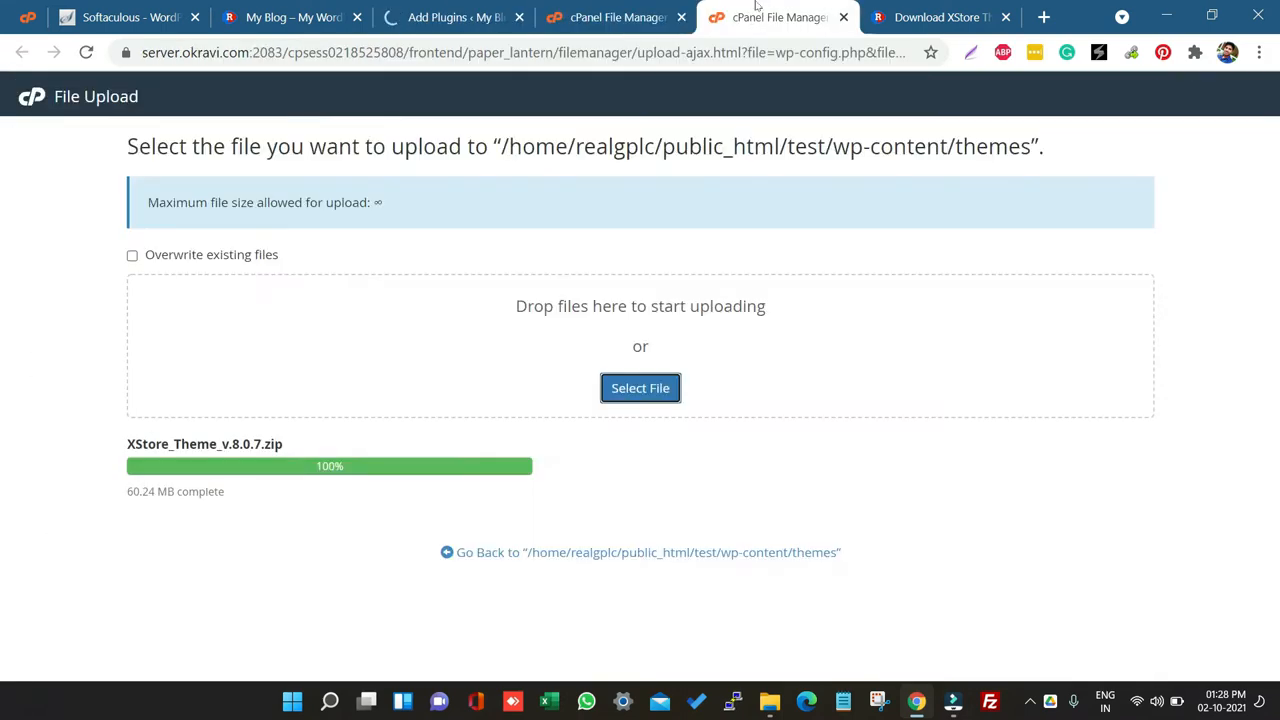
{"action": "left_click", "coordinate": [600, 17]}
{"action": "left_click", "coordinate": [683, 170]}
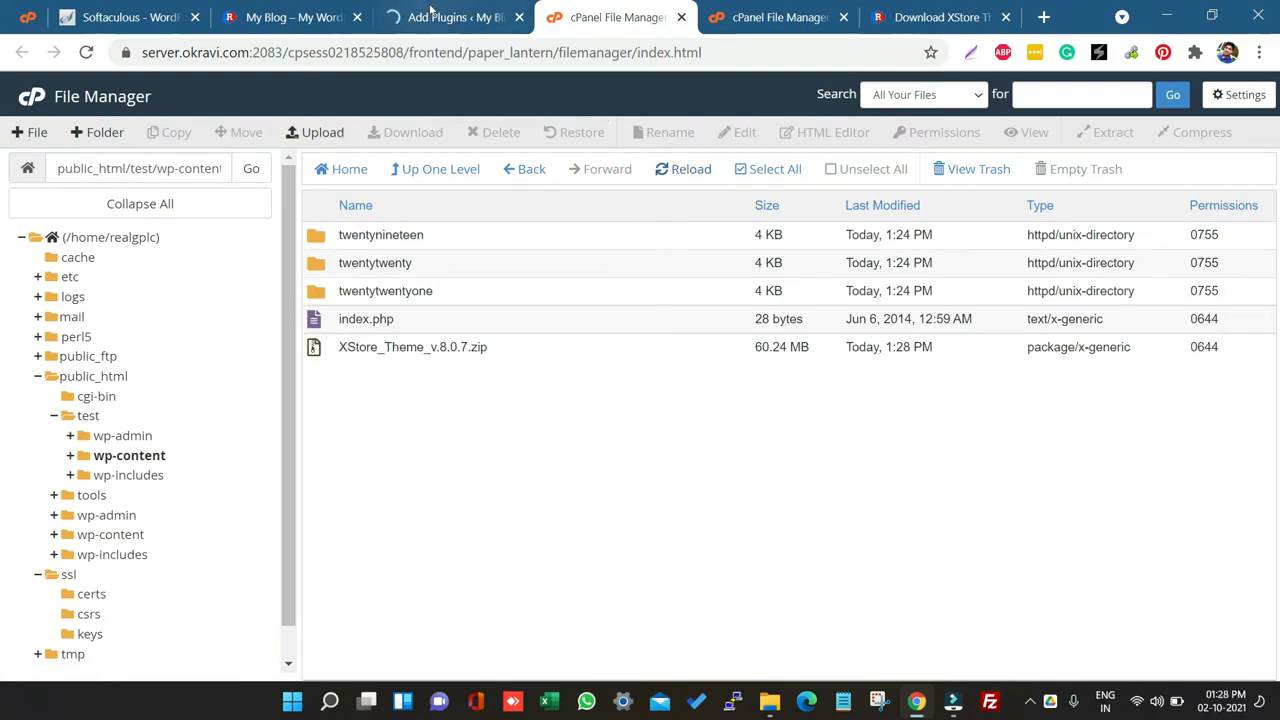
{"action": "left_click", "coordinate": [445, 17]}
{"action": "left_click", "coordinate": [637, 8]}
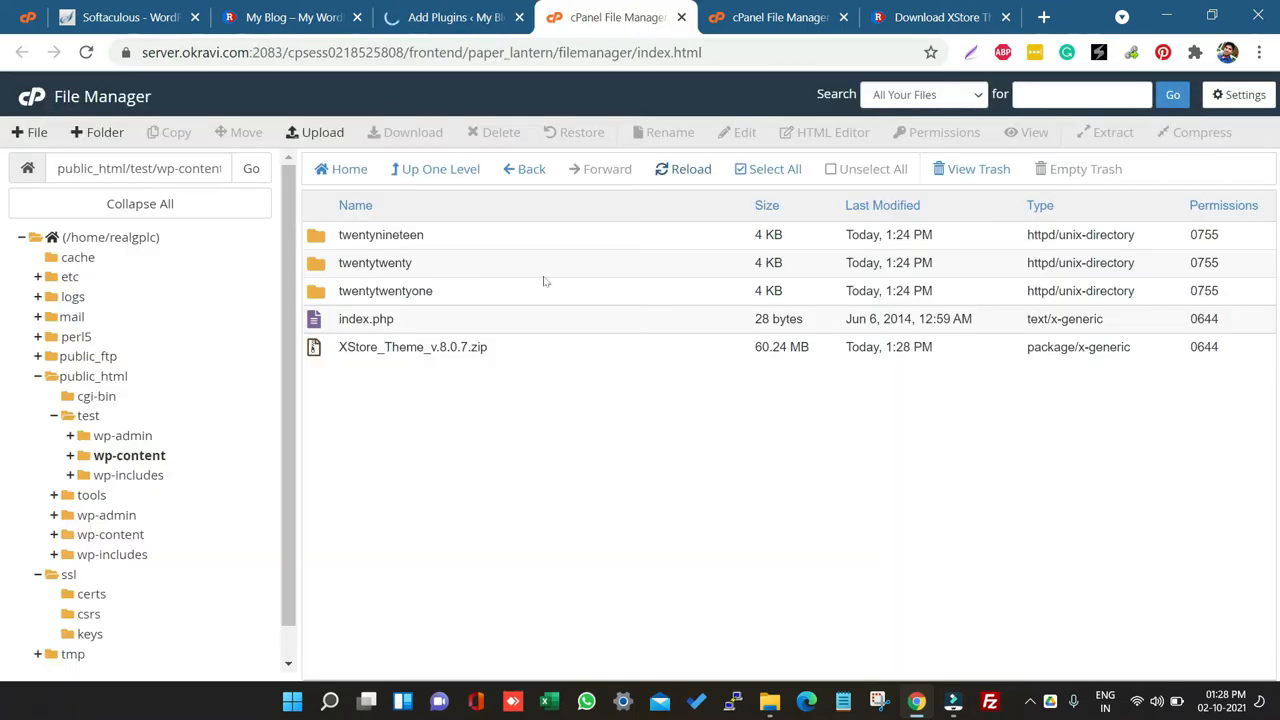
Step: Extract XStore_Theme_v.8.0.7.zip in the themes folder, close the results, reload, and select the xstore folder
{"action": "left_click", "coordinate": [505, 347]}
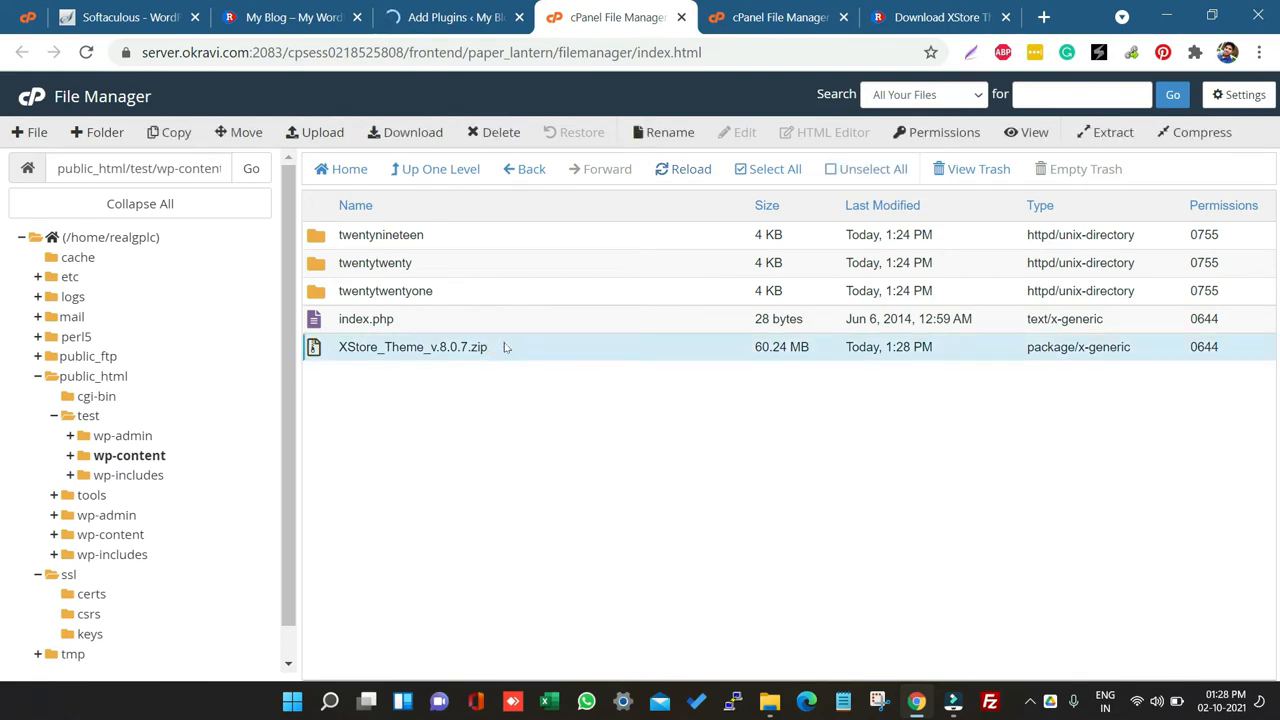
{"action": "right_click", "coordinate": [505, 347]}
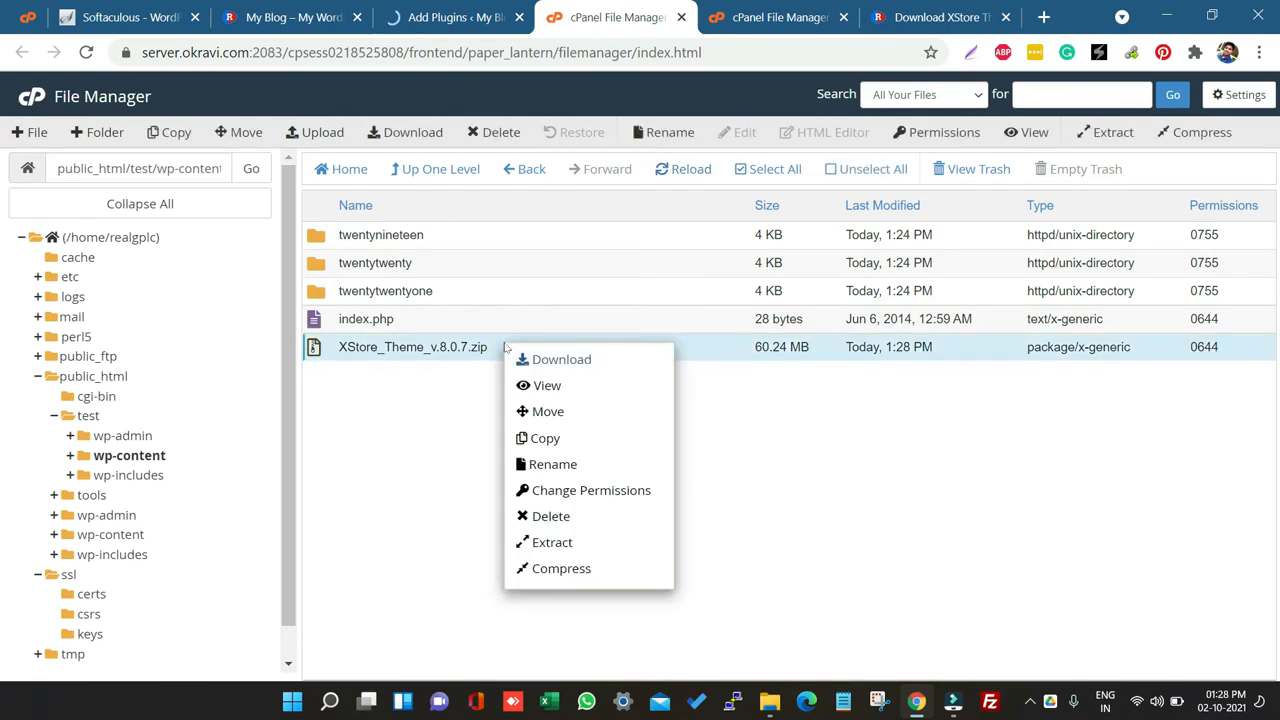
{"action": "left_click", "coordinate": [539, 541]}
{"action": "left_click", "coordinate": [777, 469]}
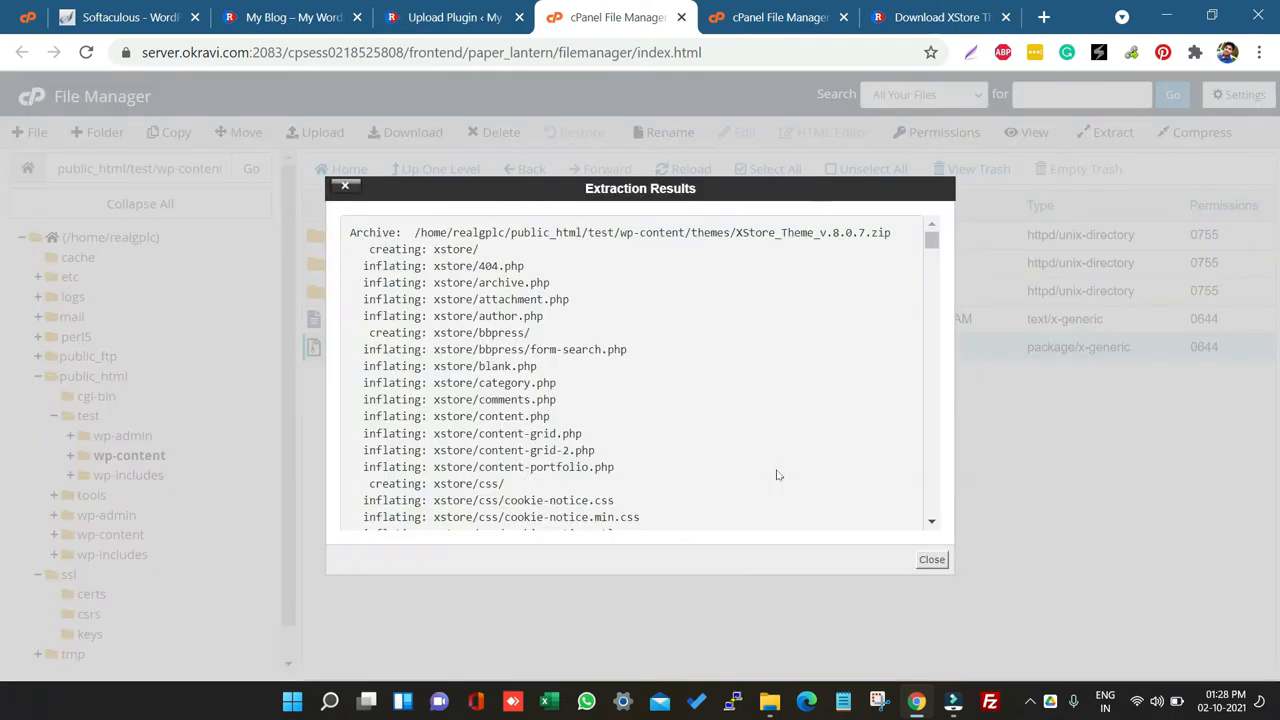
{"action": "left_click", "coordinate": [932, 560]}
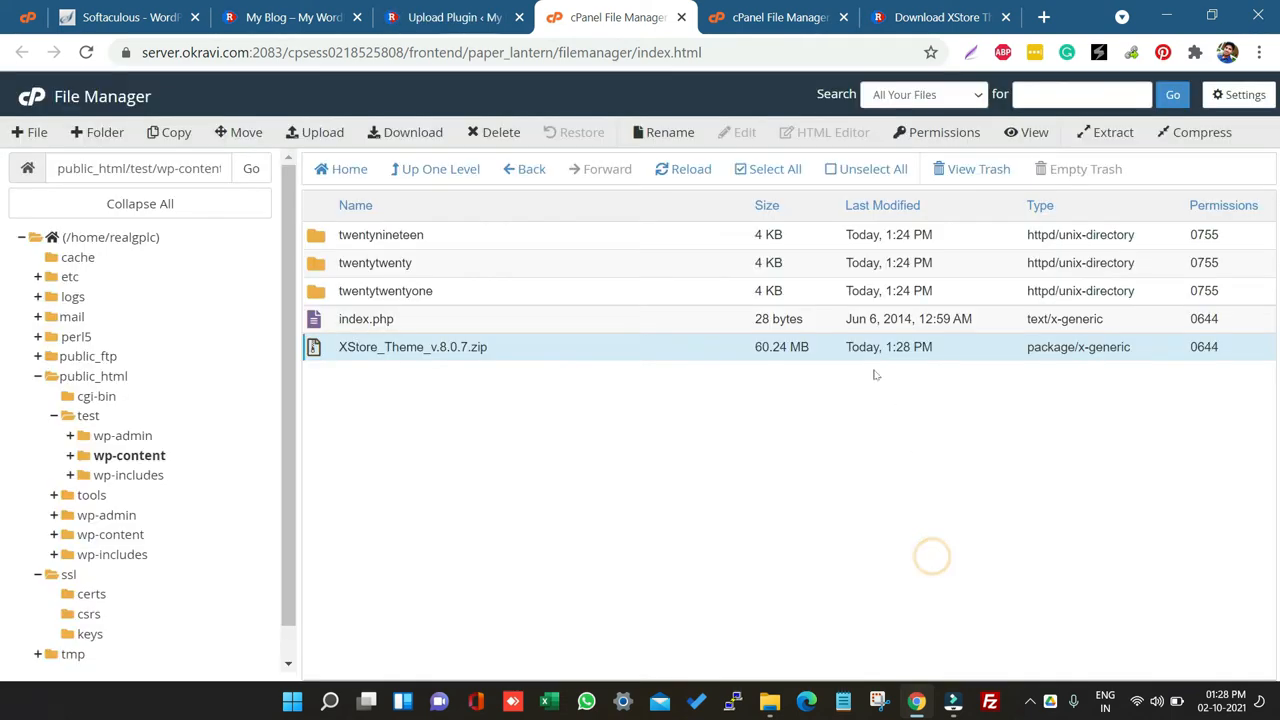
{"action": "left_click", "coordinate": [690, 170]}
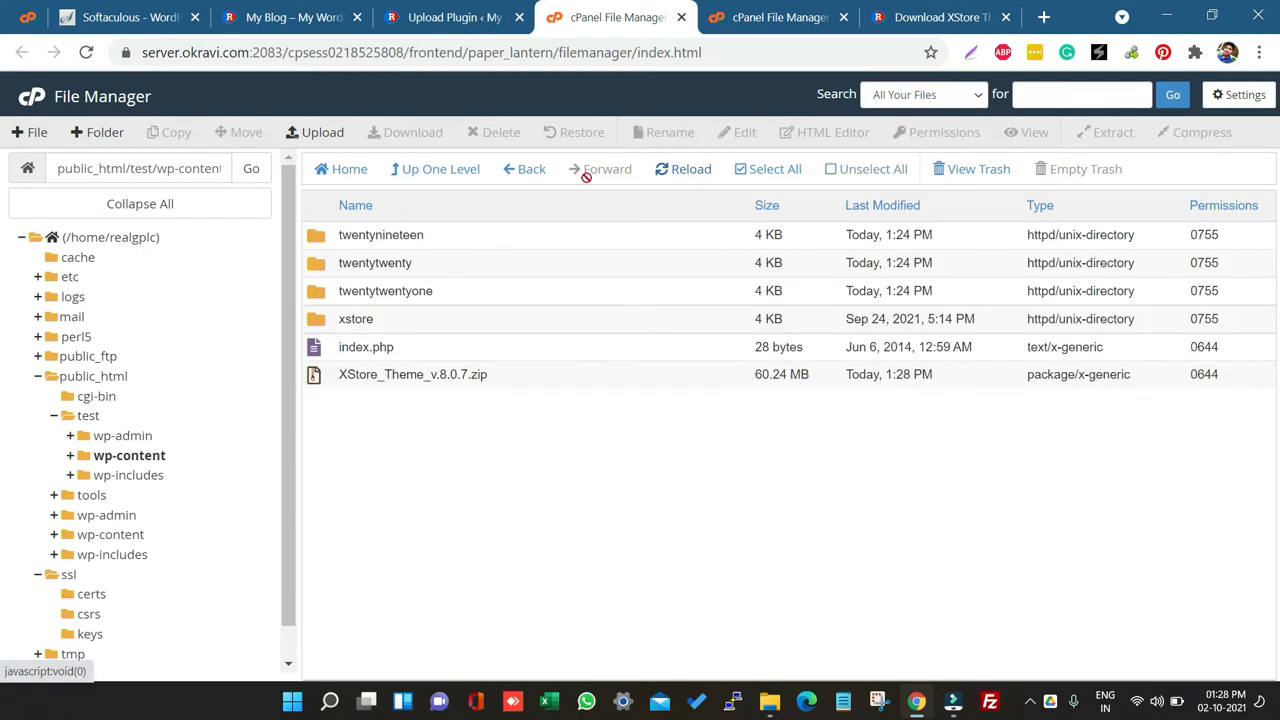
{"action": "left_click", "coordinate": [400, 318]}
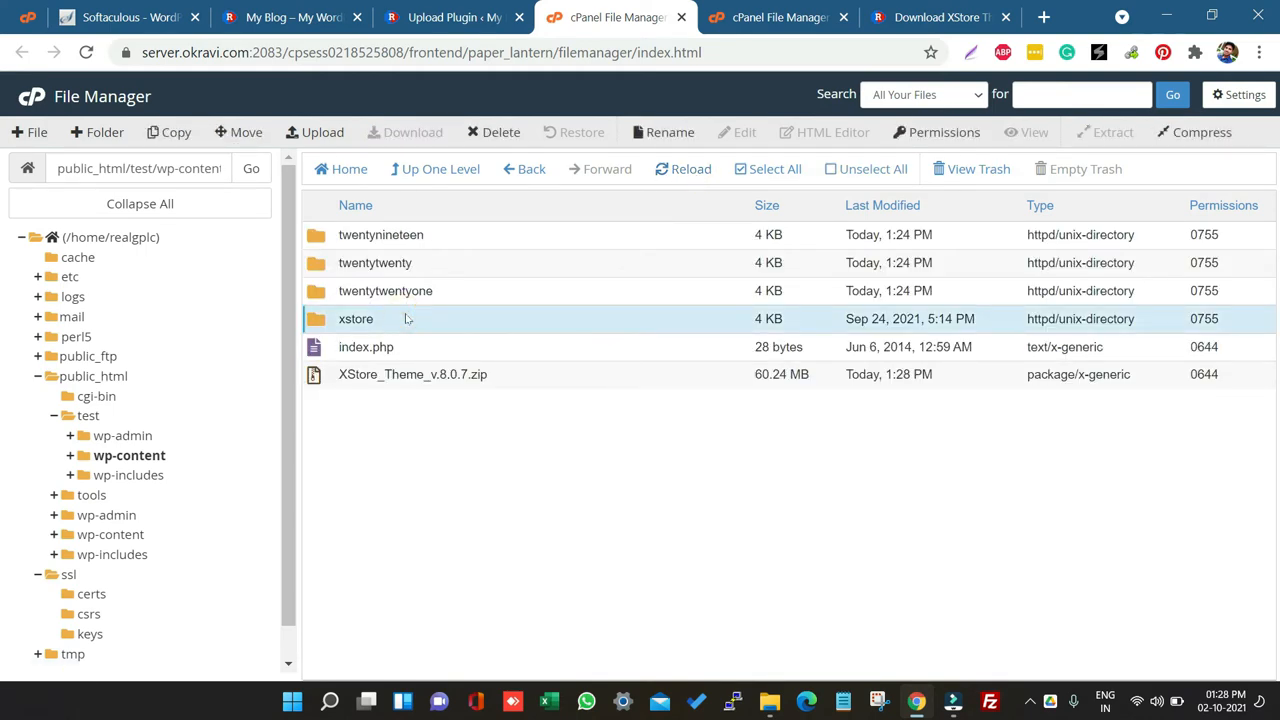
Step: Activate the newly installed XStore Core plugin
{"action": "left_click", "coordinate": [455, 17]}
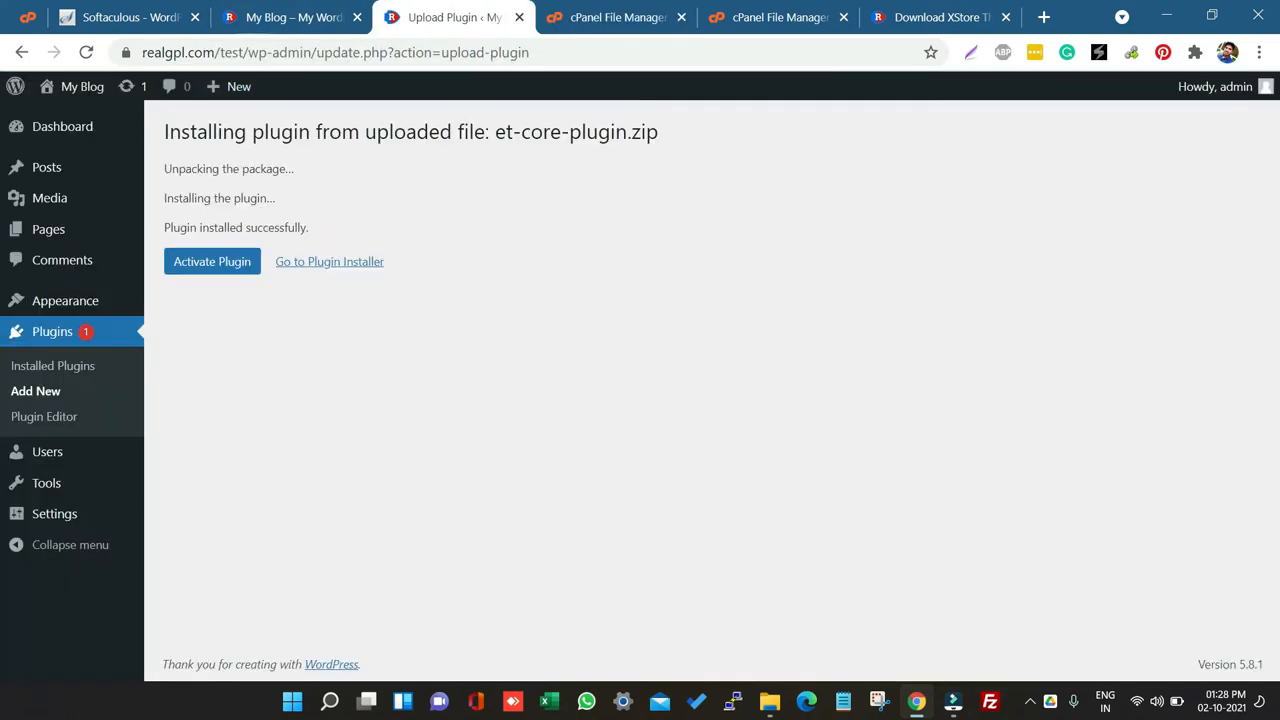
{"action": "left_click", "coordinate": [203, 271]}
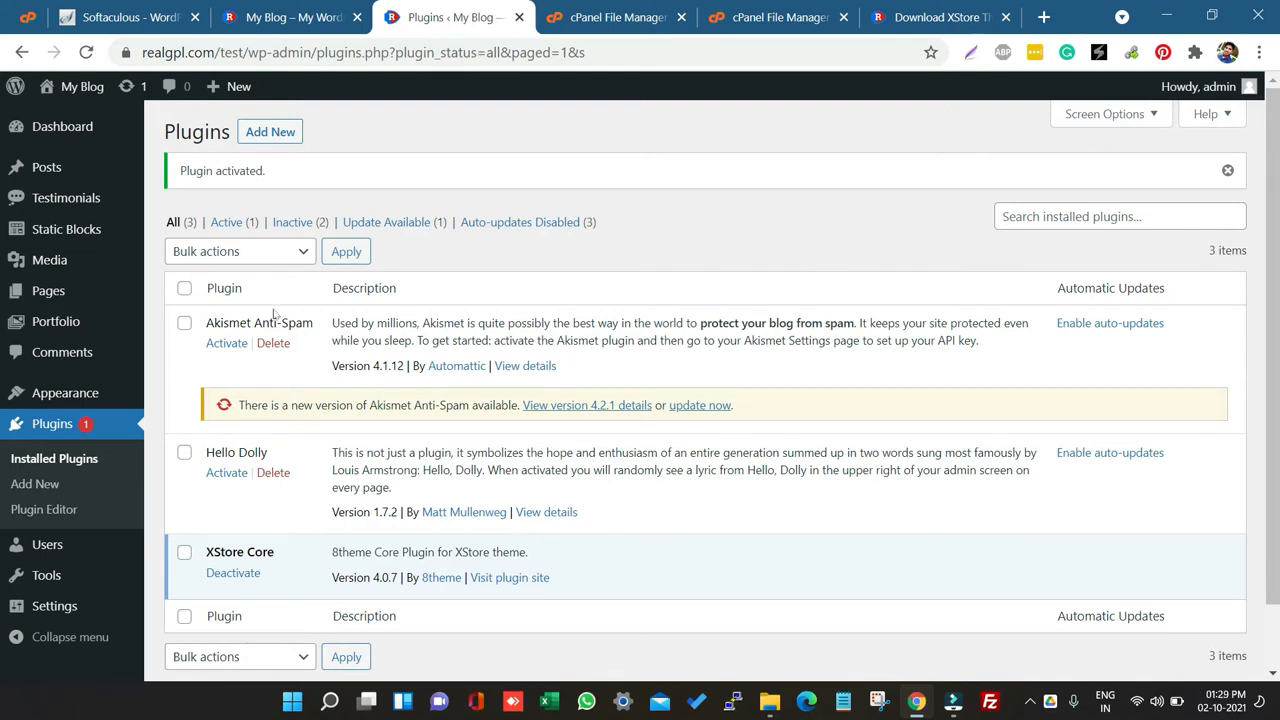
Step: Delete the Akismet Anti-Spam and Hello Dolly plugins
{"action": "left_click", "coordinate": [272, 344]}
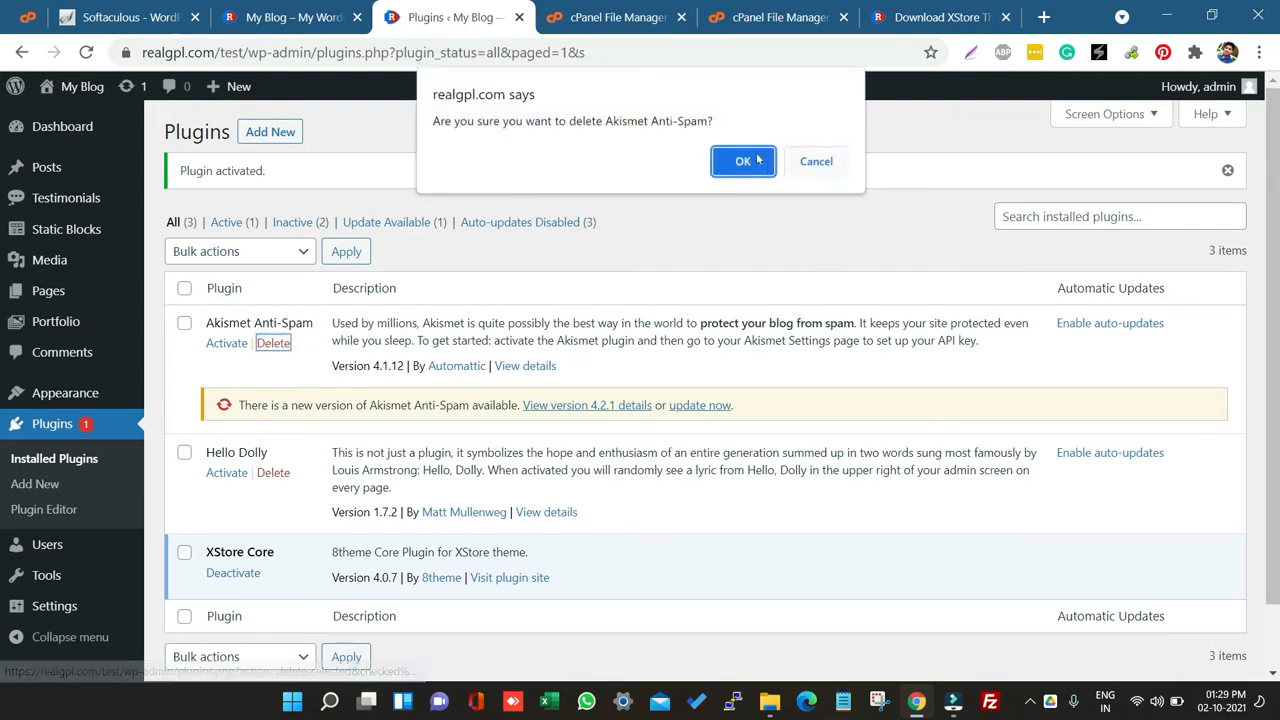
{"action": "left_click", "coordinate": [752, 151]}
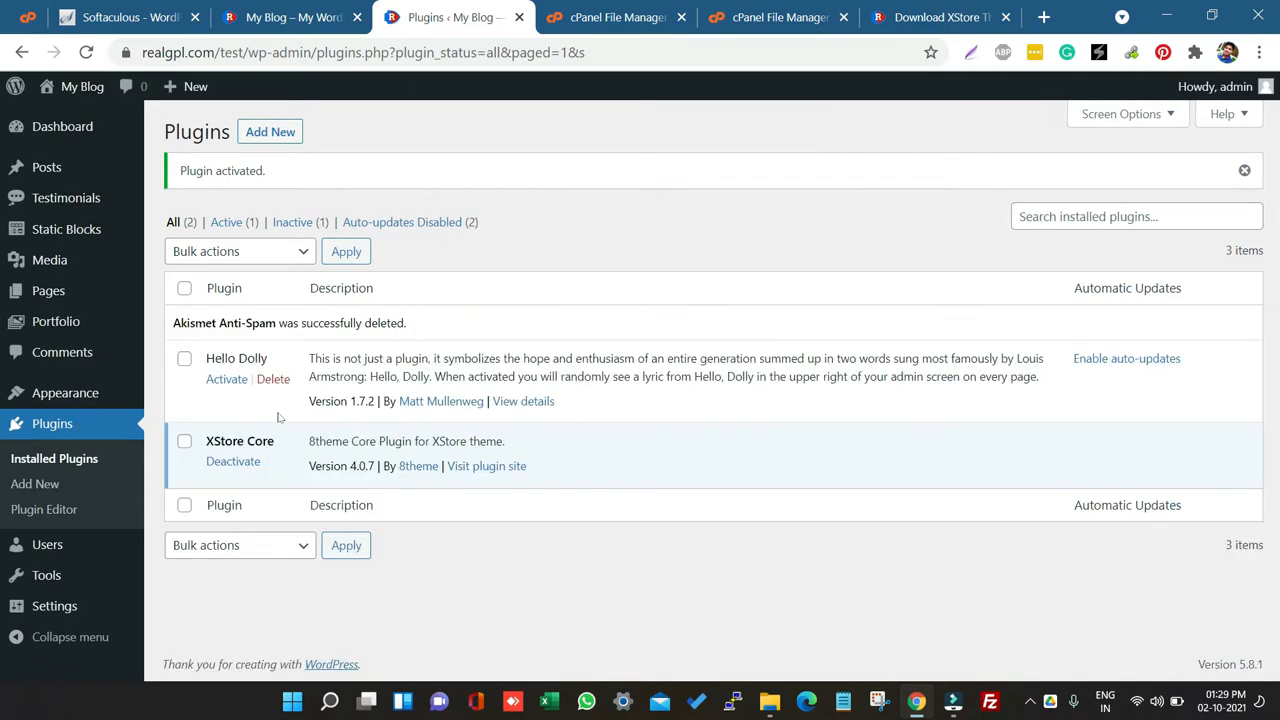
{"action": "left_click", "coordinate": [273, 380]}
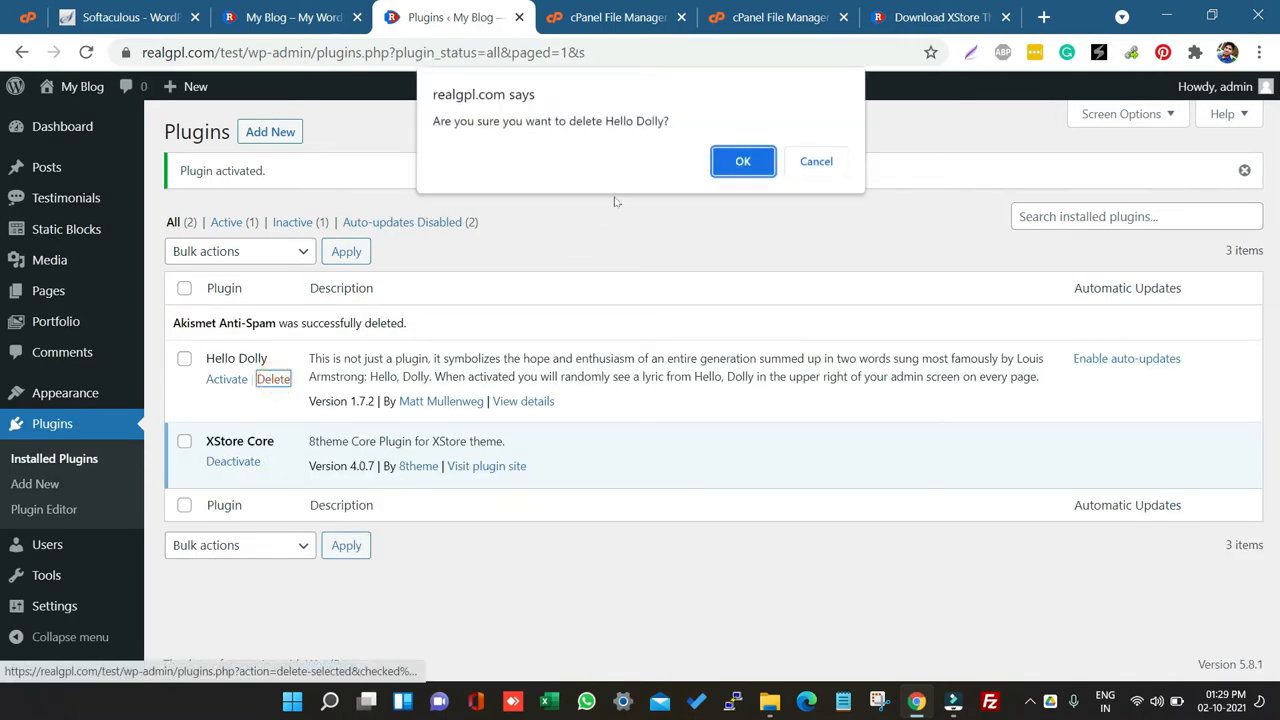
{"action": "left_click", "coordinate": [726, 168]}
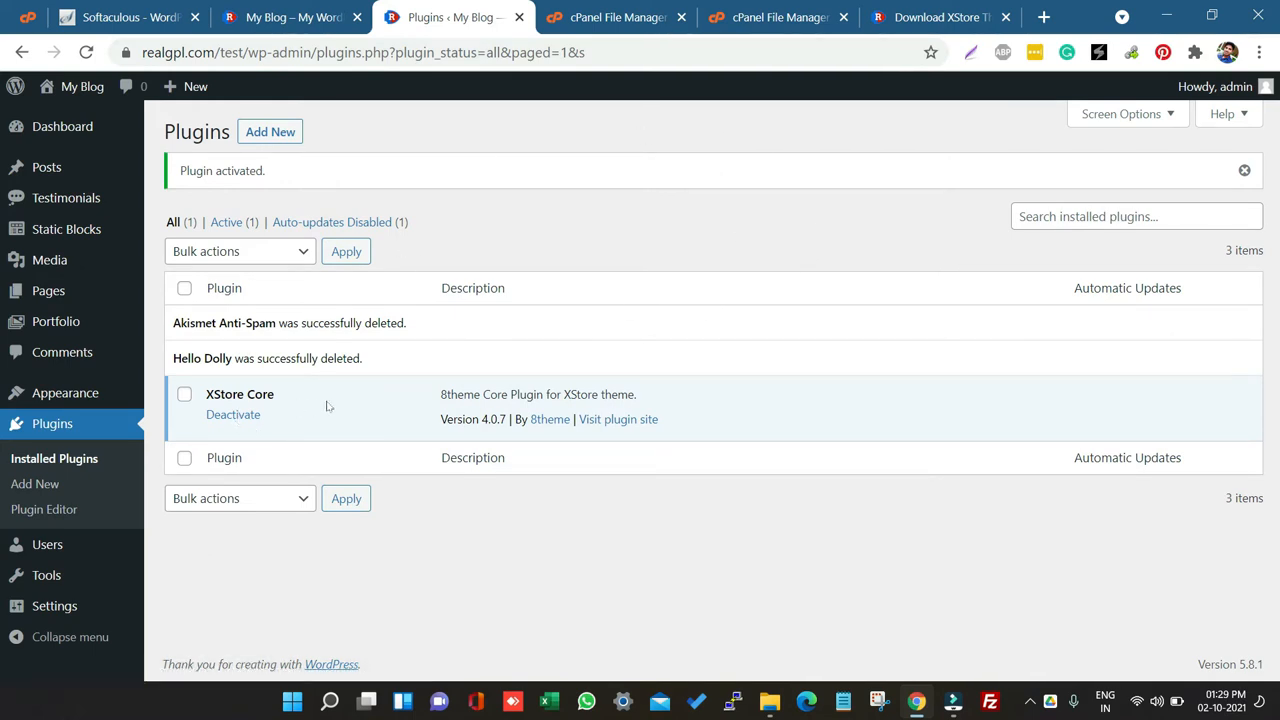
Step: Activate the XStore theme on the Themes page
{"action": "mouse_move", "coordinate": [57, 393]}
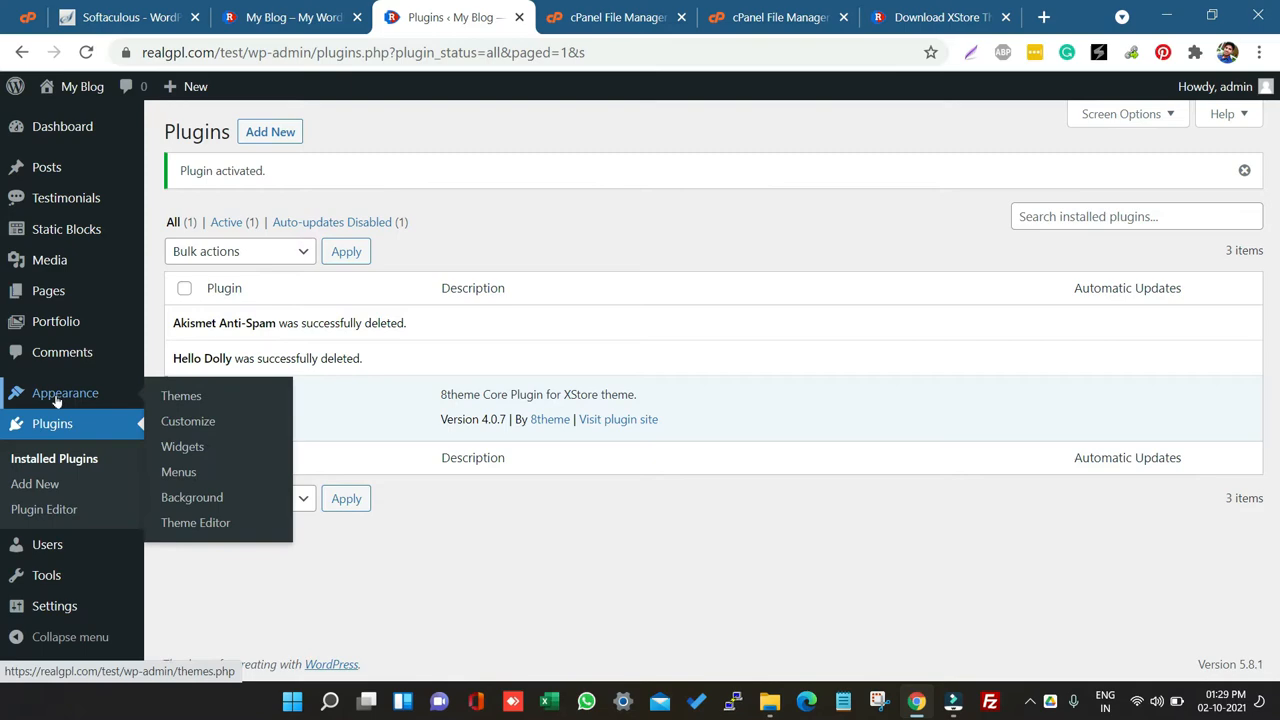
{"action": "left_click", "coordinate": [178, 397]}
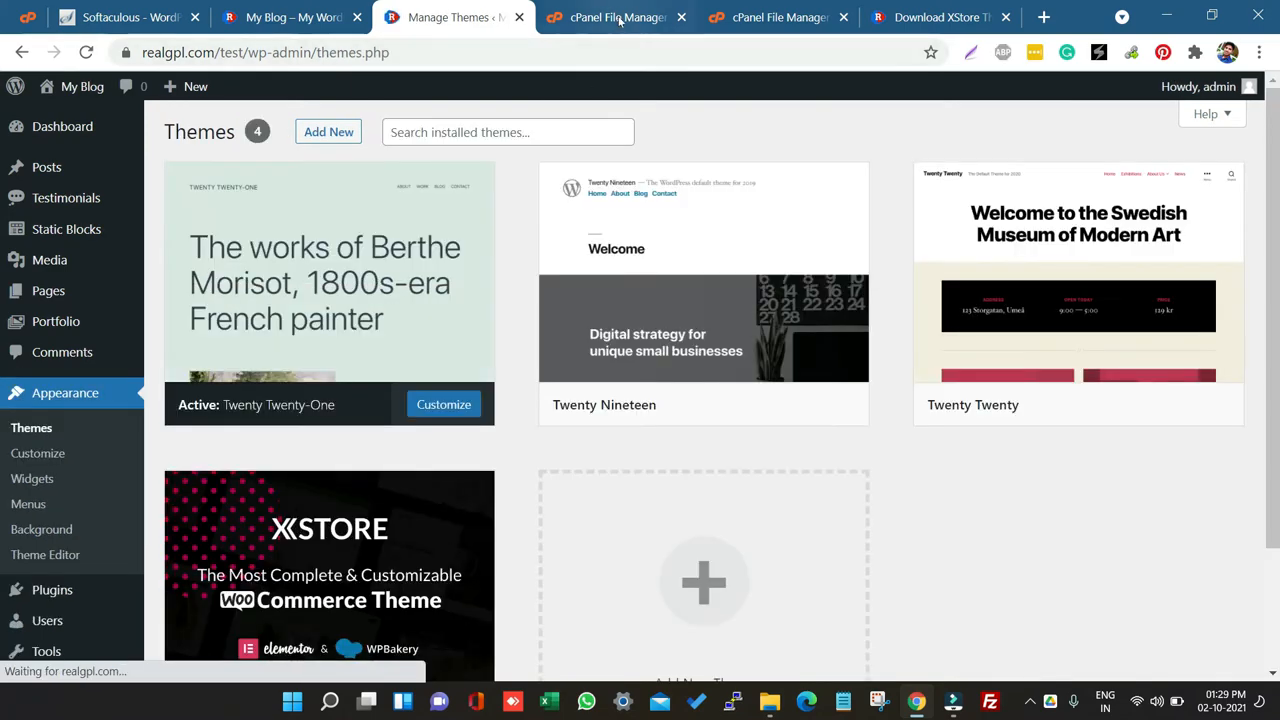
{"action": "left_click", "coordinate": [560, 17]}
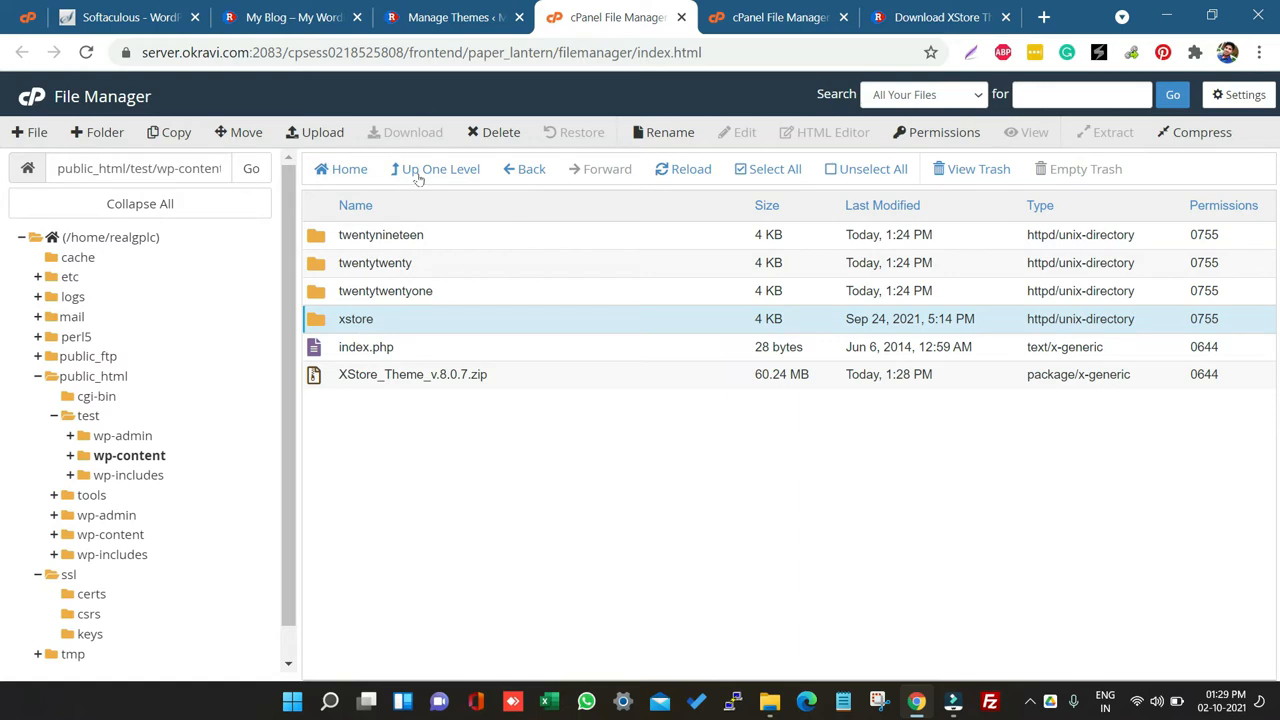
{"action": "left_click", "coordinate": [437, 10]}
{"action": "scroll", "coordinate": [358, 390], "scroll_direction": "down", "scroll_amount": 2}
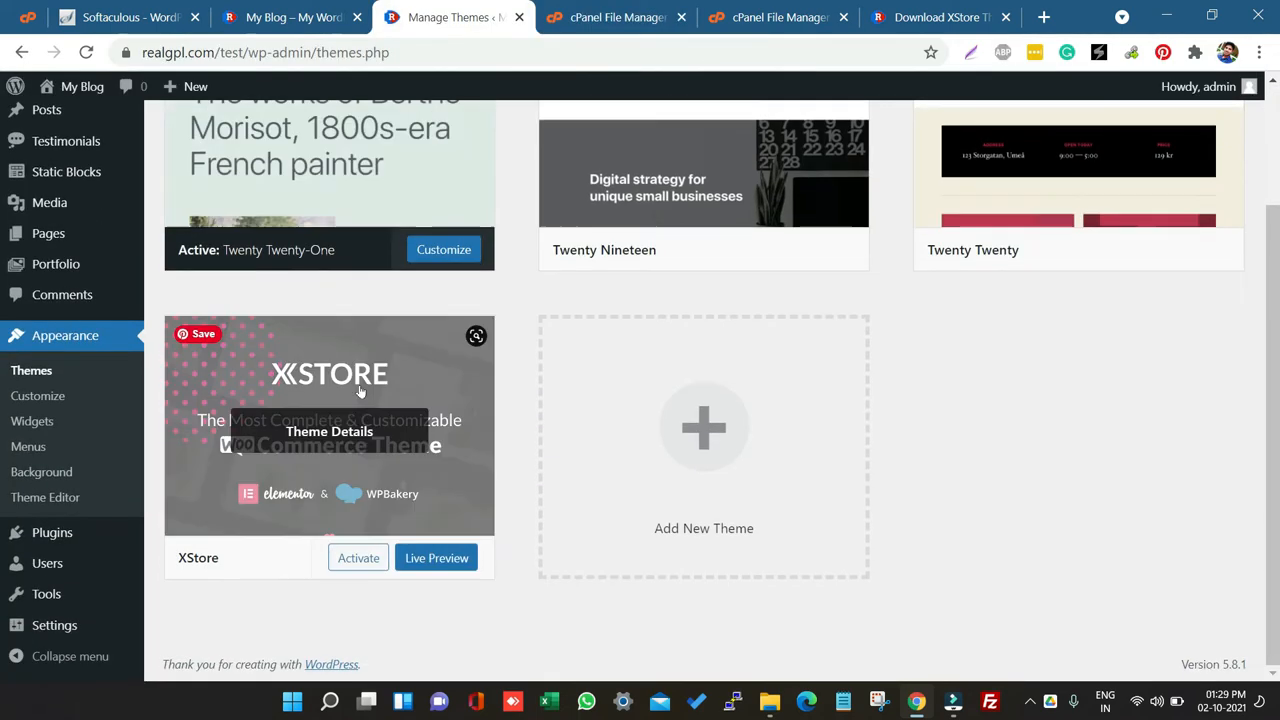
{"action": "left_click", "coordinate": [358, 558]}
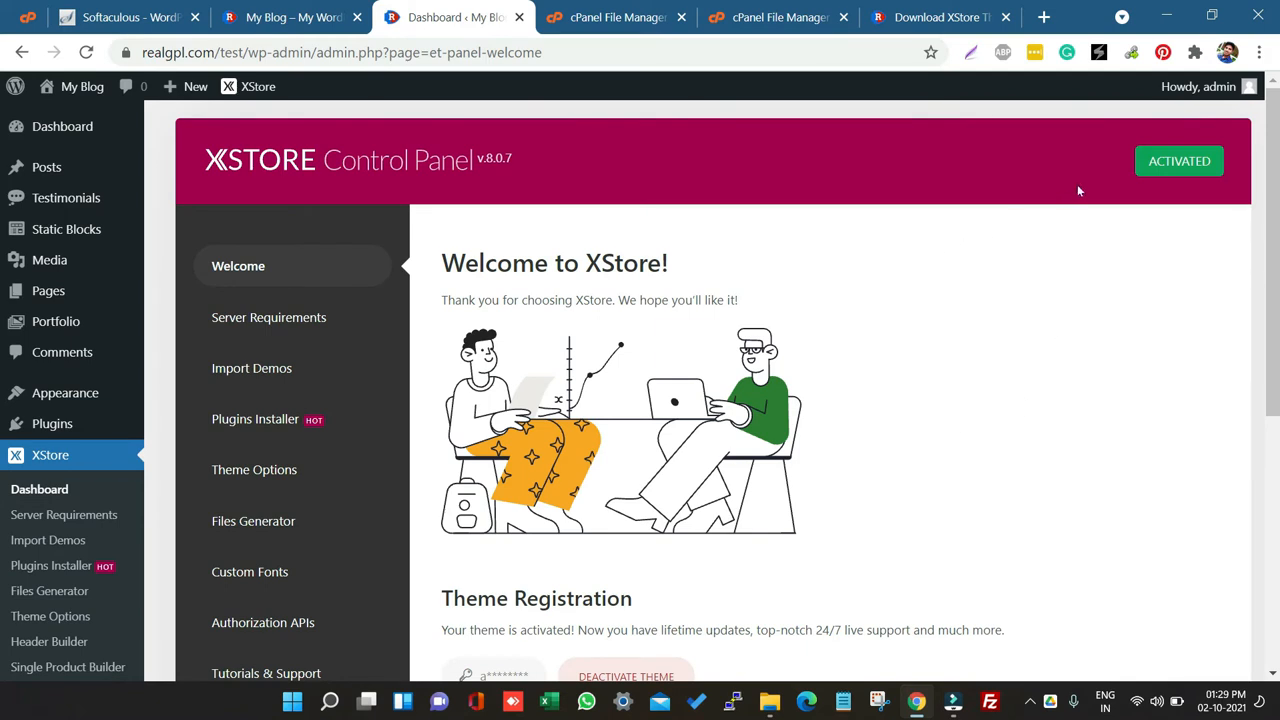
Step: Open the XStore Import Demos section and browse the available demo versions
{"action": "mouse_move", "coordinate": [1218, 168]}
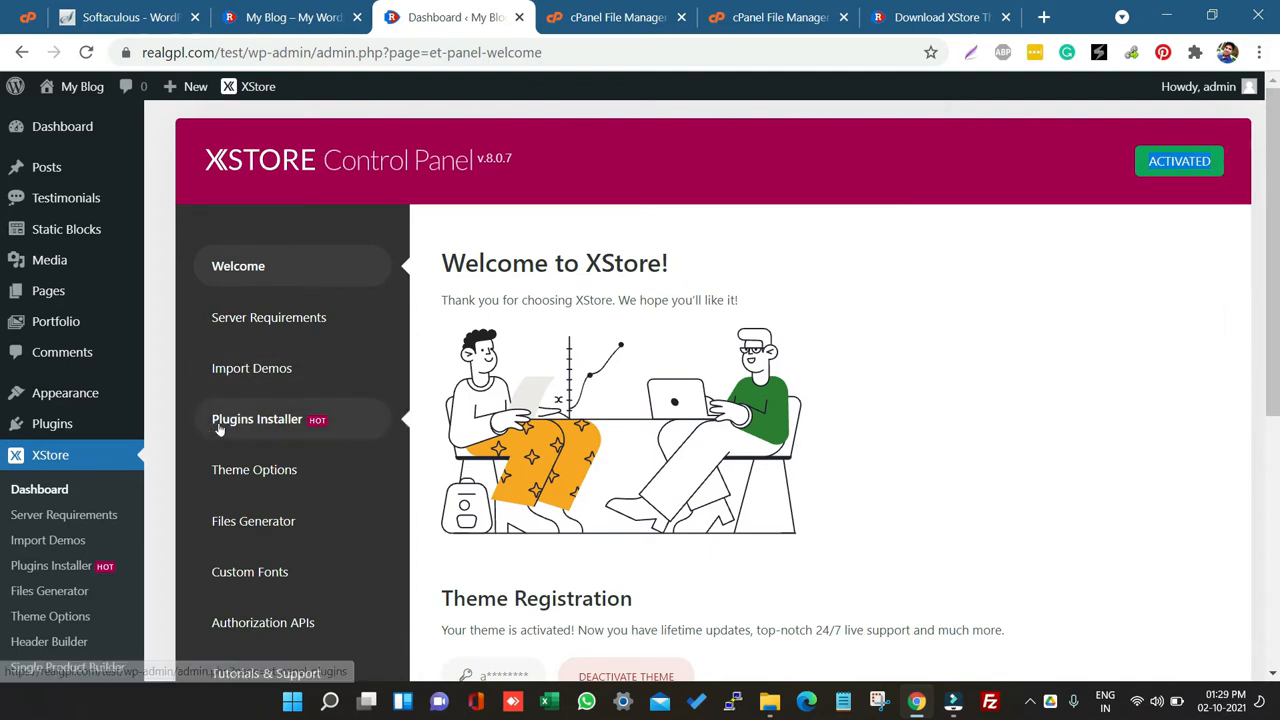
{"action": "left_click", "coordinate": [253, 370]}
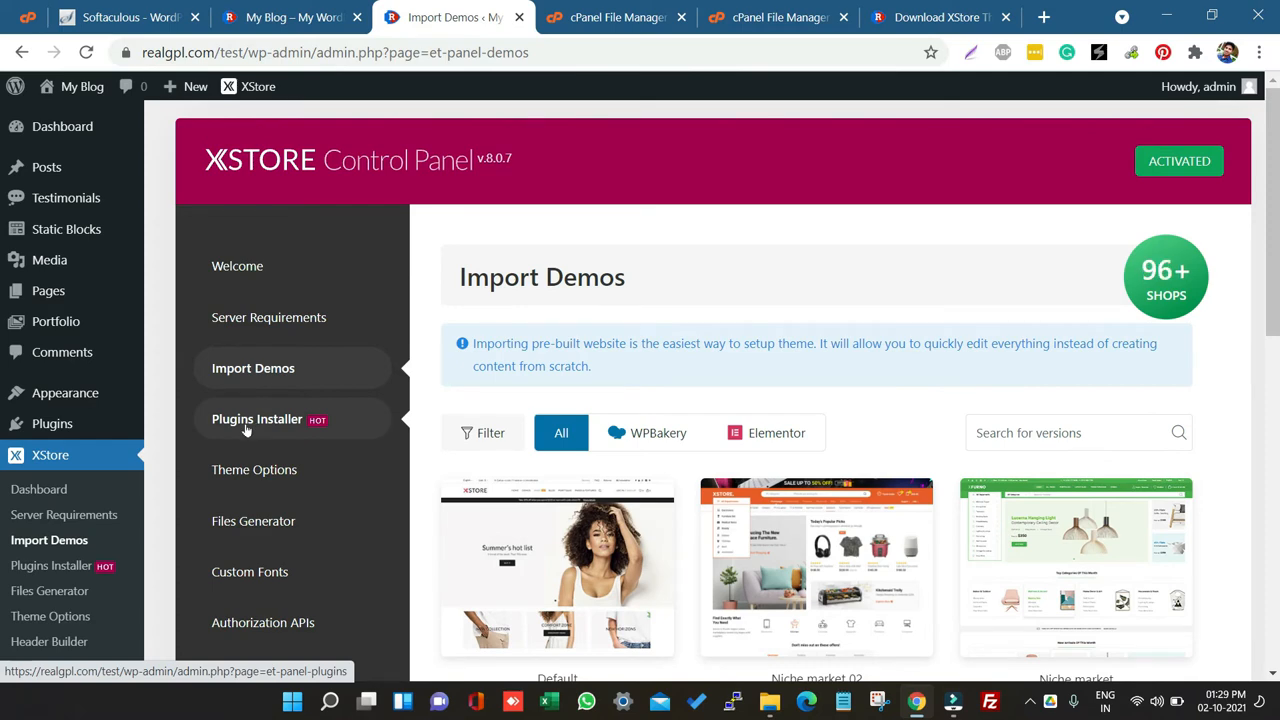
{"action": "scroll", "coordinate": [727, 365], "scroll_direction": "down", "scroll_amount": 1}
{"action": "scroll", "coordinate": [727, 365], "scroll_direction": "down", "scroll_amount": 3}
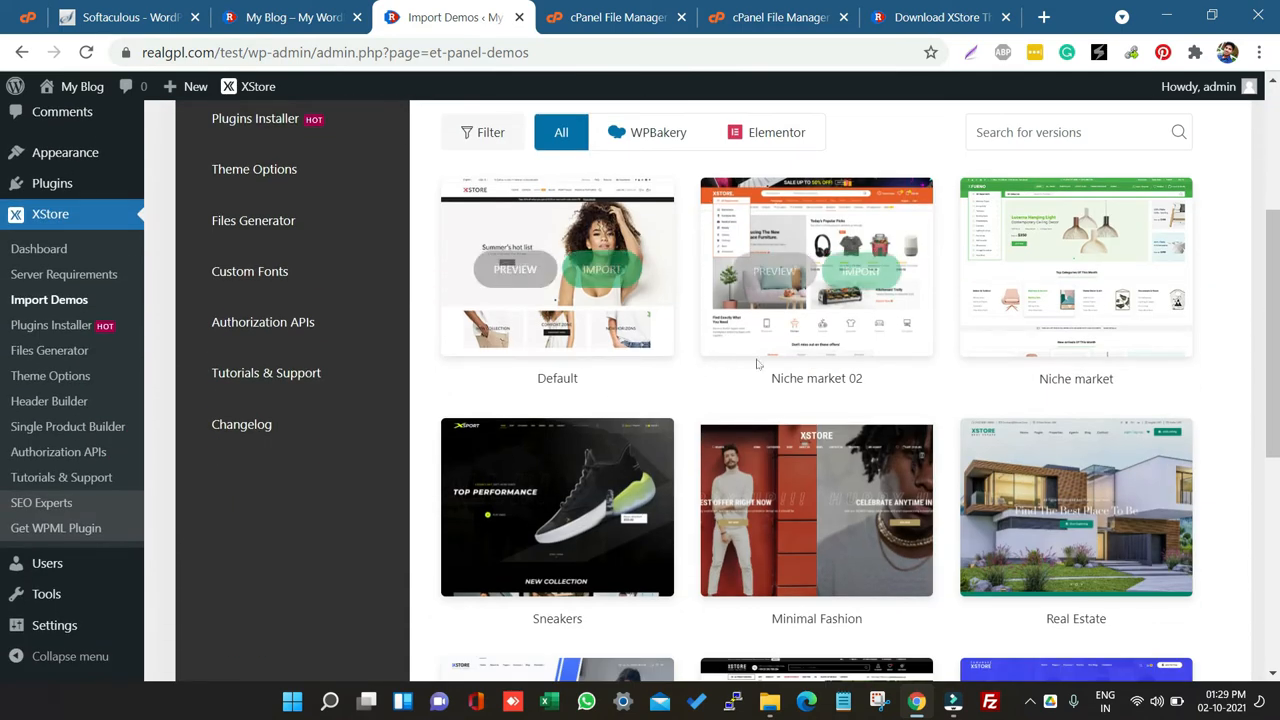
{"action": "mouse_move", "coordinate": [822, 310]}
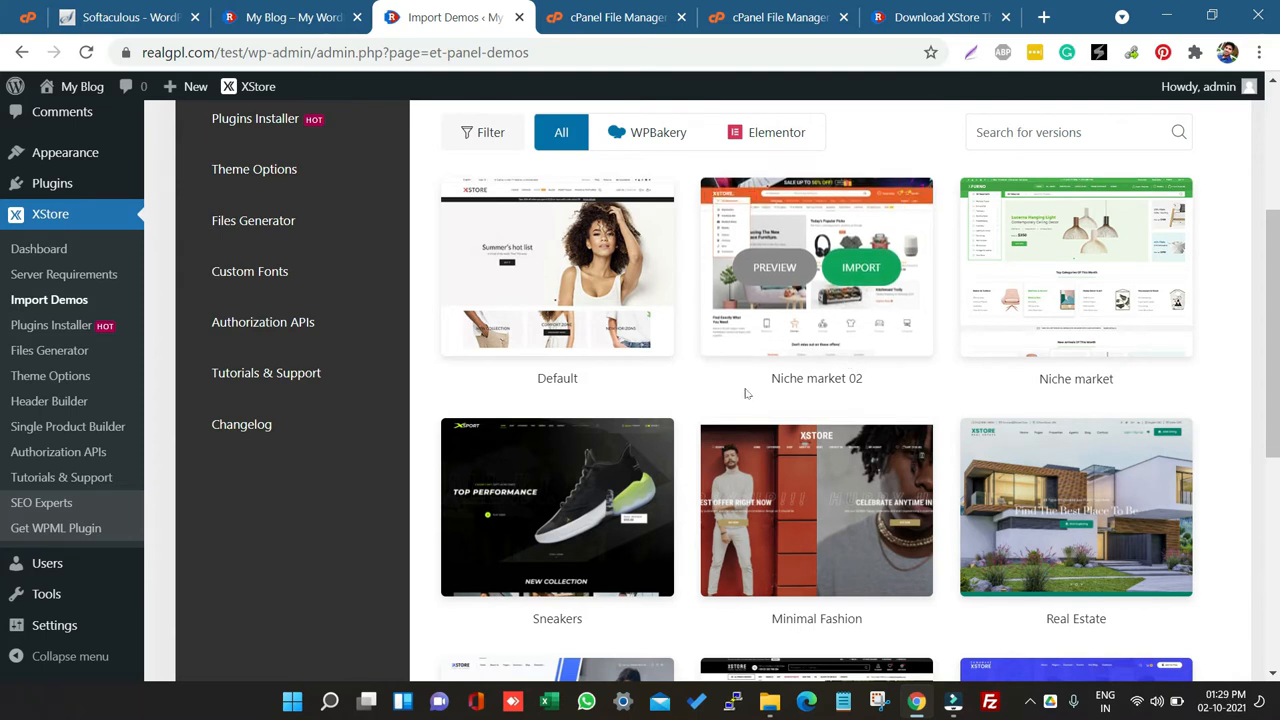
{"action": "scroll", "coordinate": [892, 401], "scroll_direction": "down", "scroll_amount": 1}
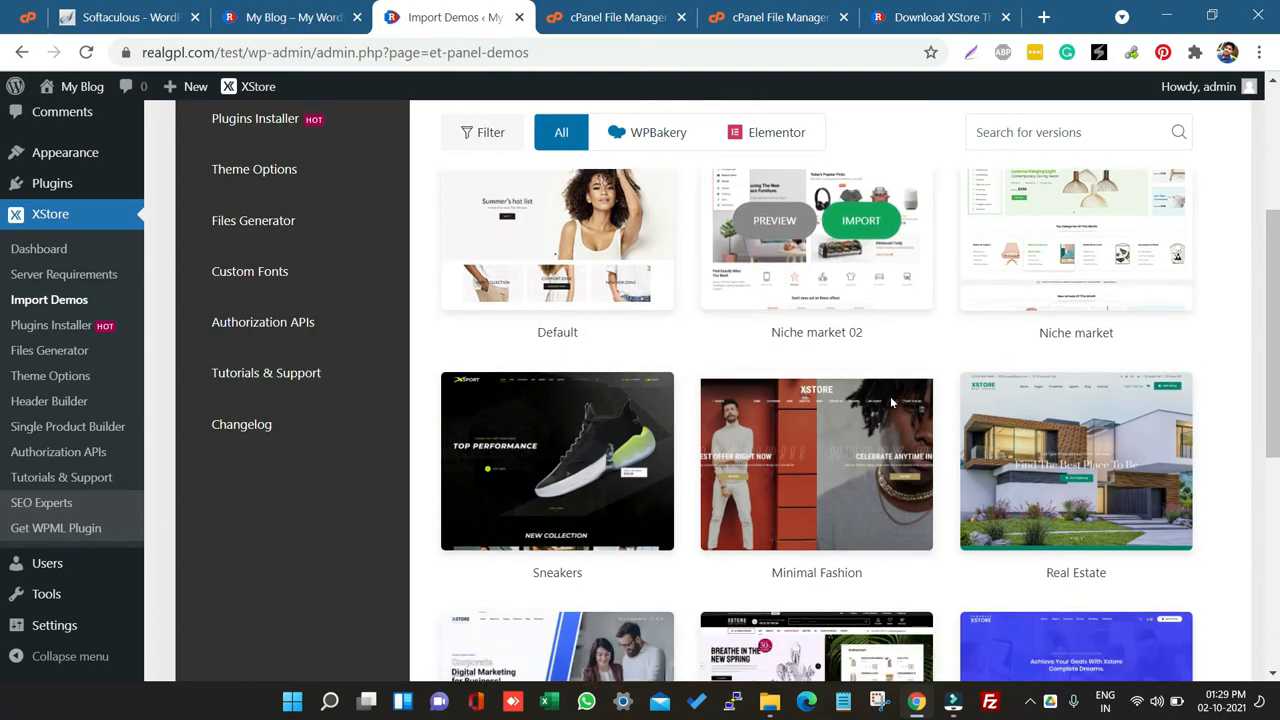
{"action": "scroll", "coordinate": [892, 401], "scroll_direction": "down", "scroll_amount": 20}
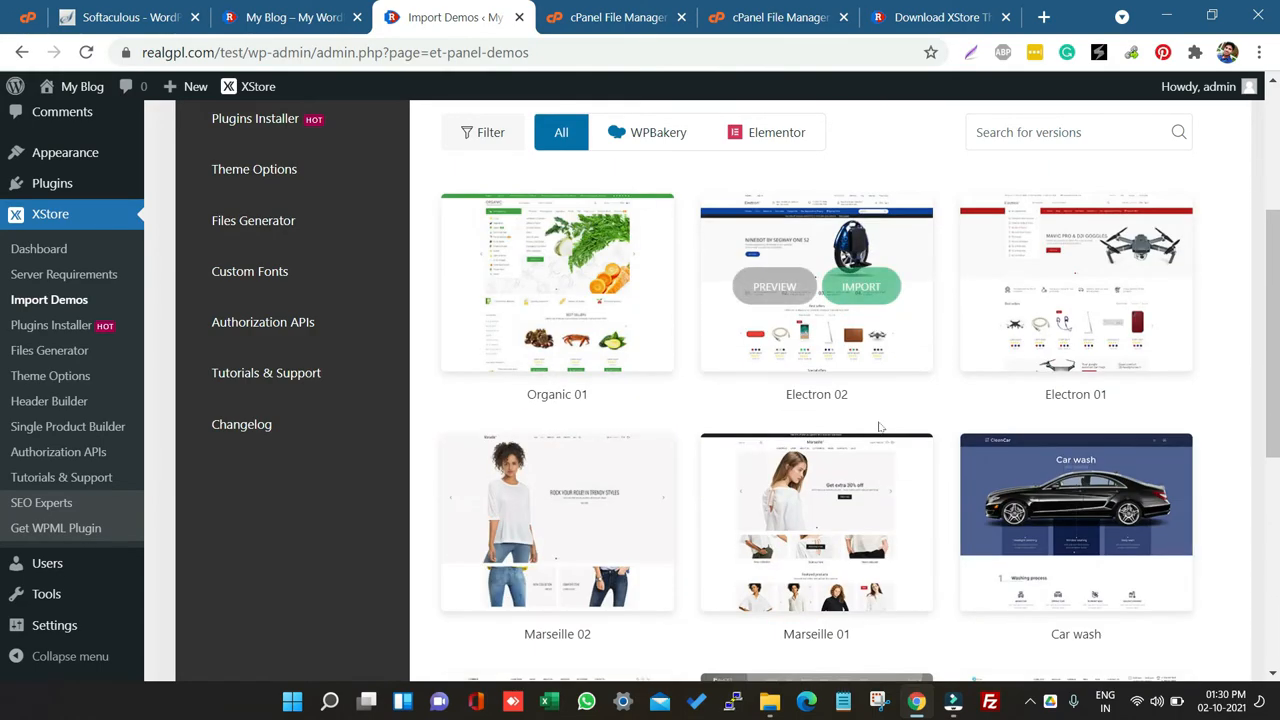
{"action": "scroll", "coordinate": [880, 427], "scroll_direction": "down", "scroll_amount": 10}
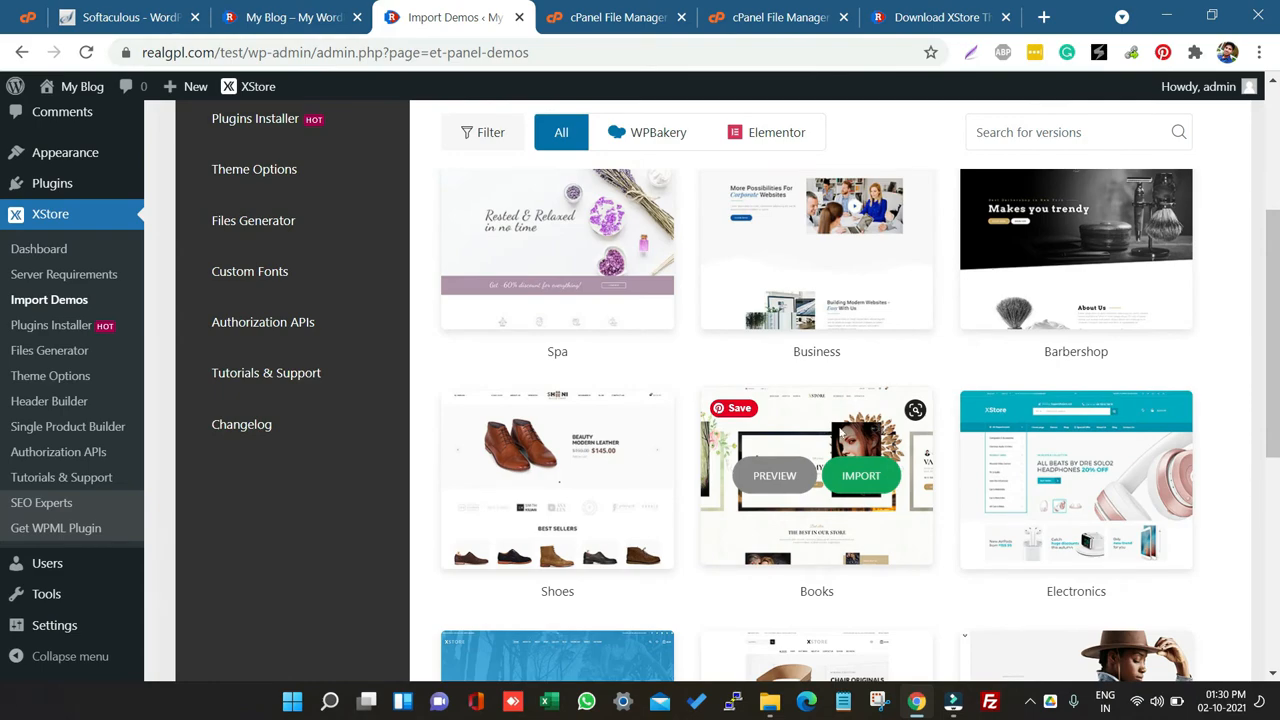
{"action": "scroll", "coordinate": [843, 430], "scroll_direction": "down", "scroll_amount": 15}
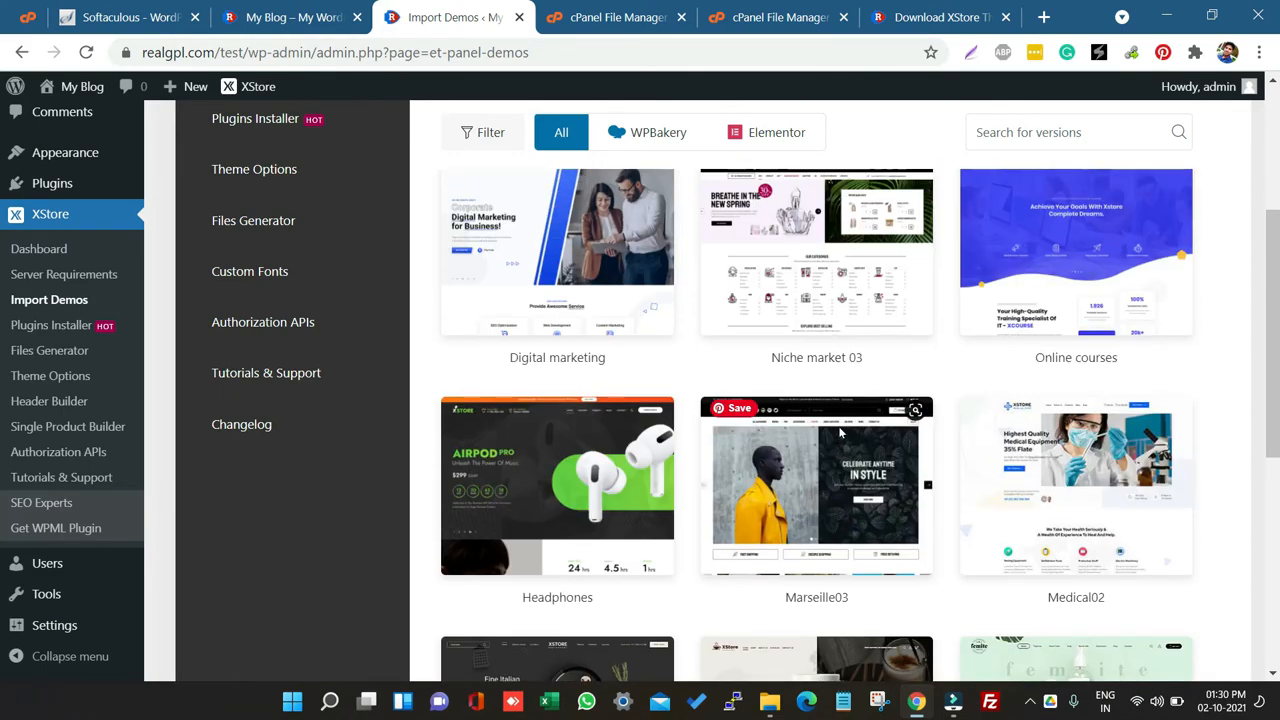
{"action": "scroll", "coordinate": [840, 432], "scroll_direction": "up", "scroll_amount": 5}
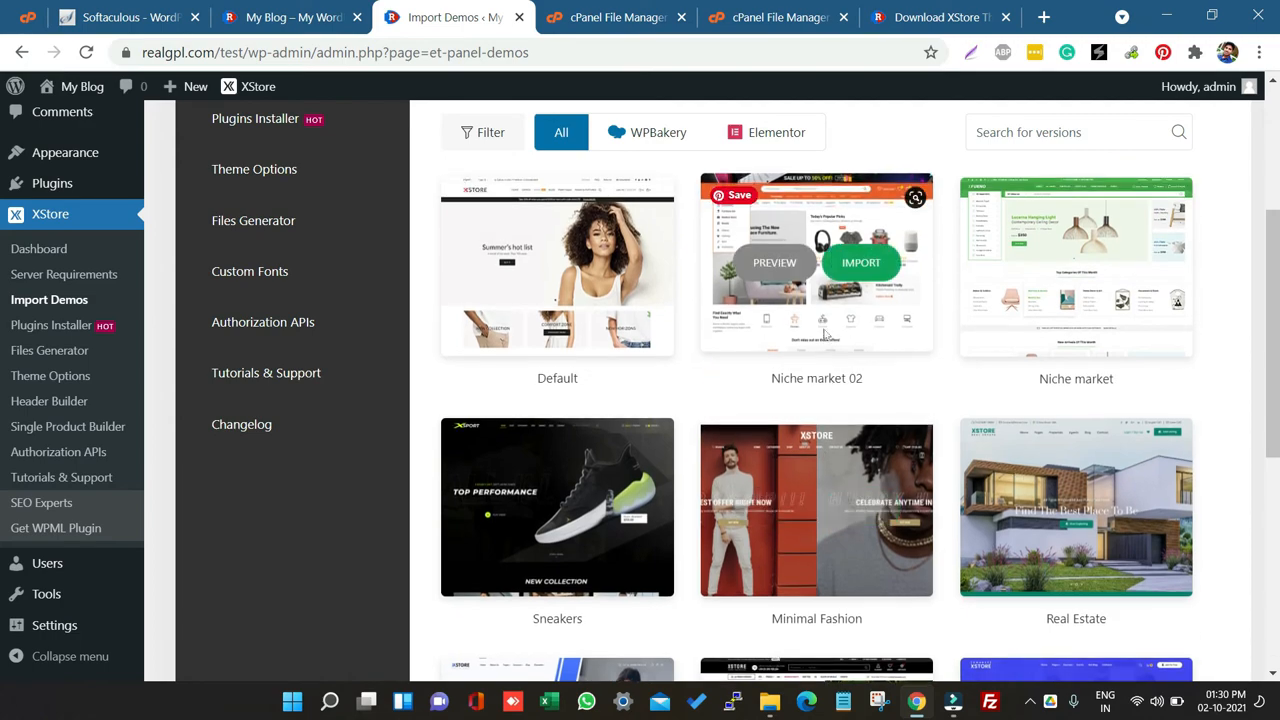
Step: Start importing the Niche market 02 demo and continue past its introduction
{"action": "left_click", "coordinate": [861, 261]}
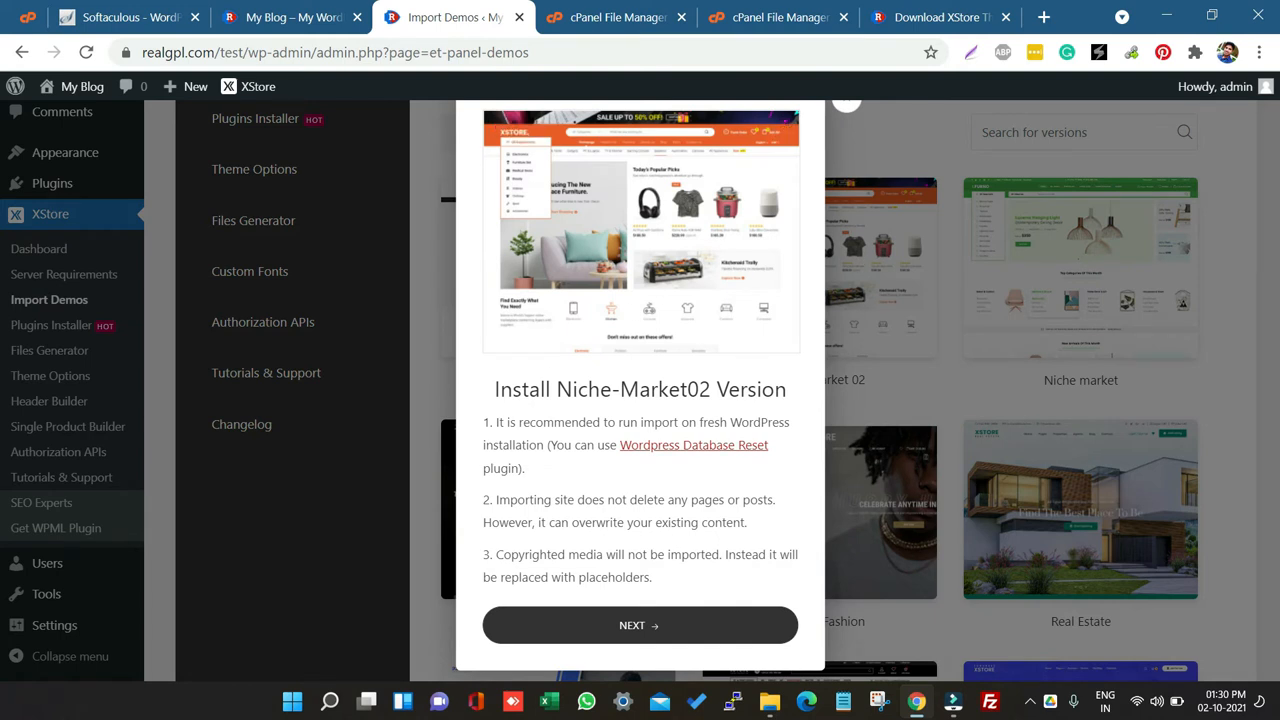
{"action": "left_click_drag", "start_coordinate": [491, 389], "coordinate": [612, 389]}
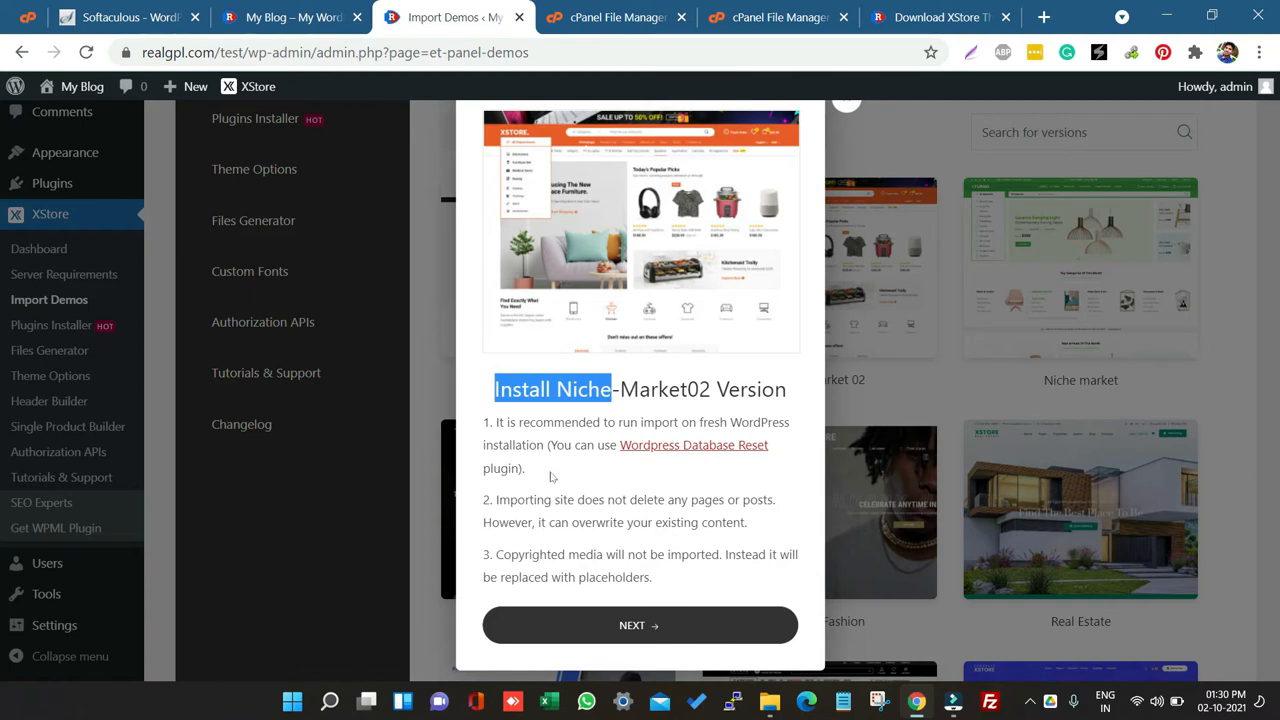
{"action": "left_click", "coordinate": [560, 617]}
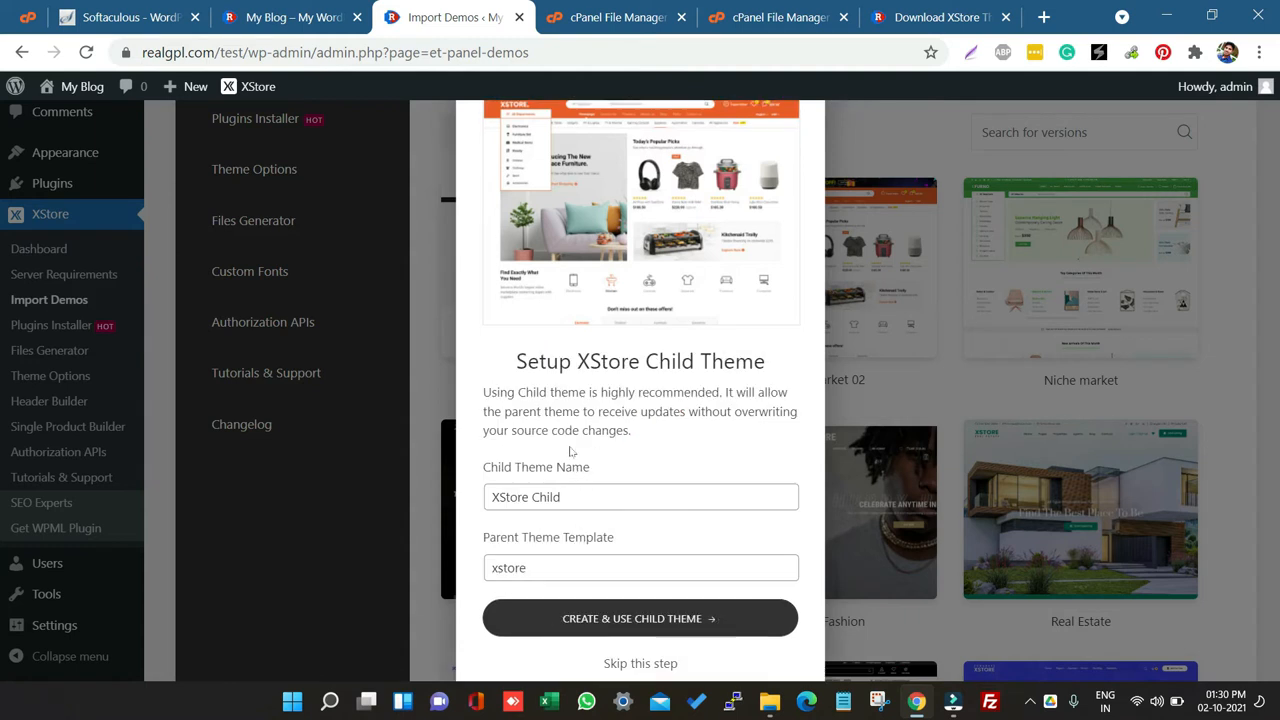
Step: Create and use the XStore Child child theme with parent template xstore, then continue
{"action": "left_click_drag", "start_coordinate": [505, 361], "coordinate": [780, 369]}
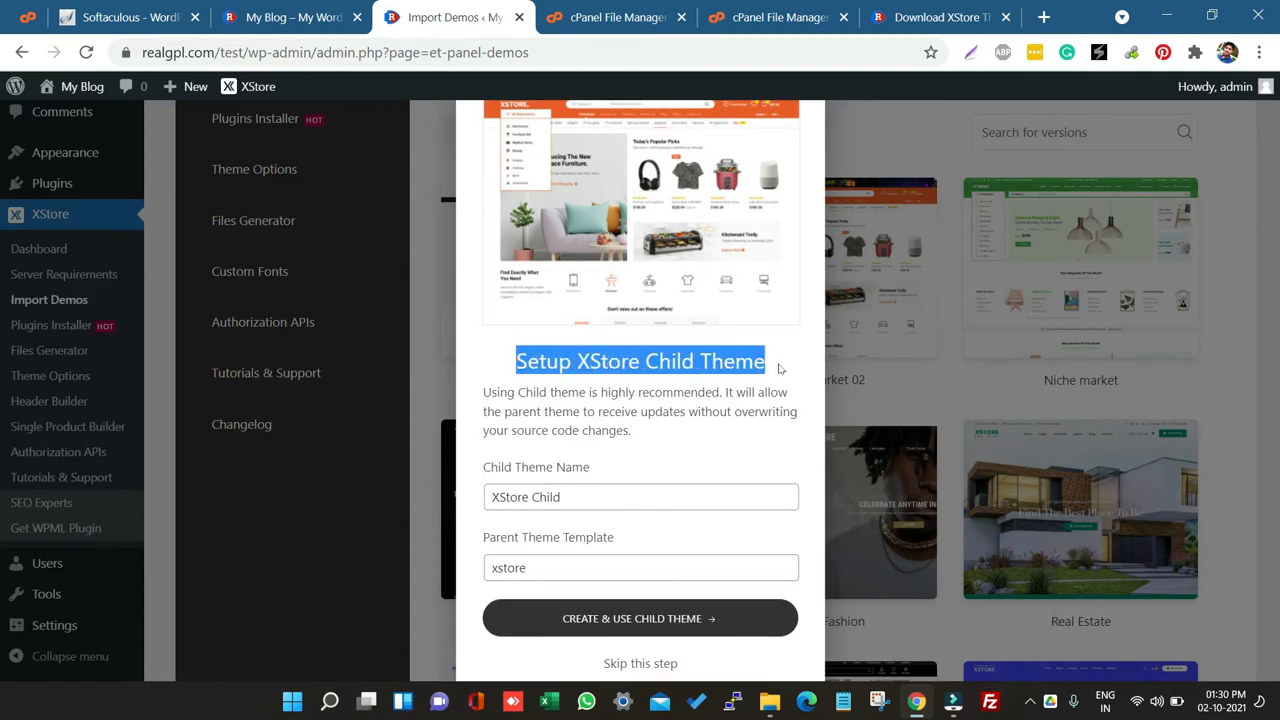
{"action": "left_click", "coordinate": [622, 619]}
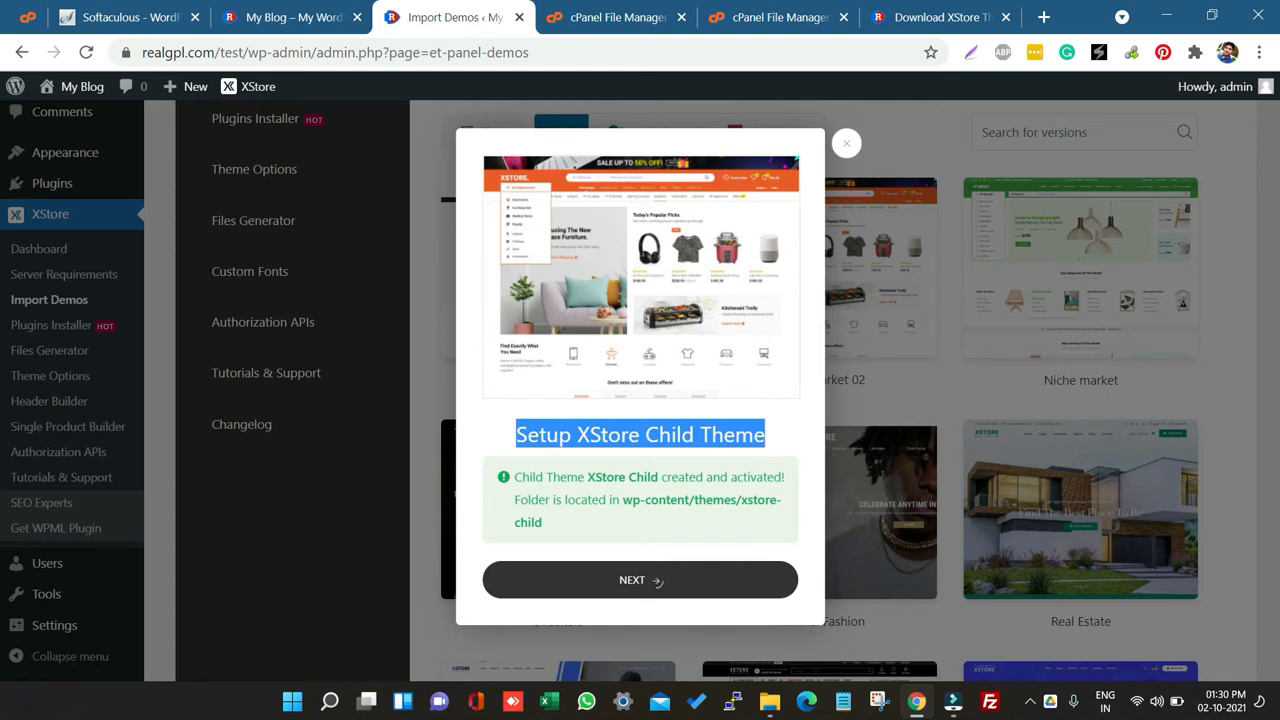
{"action": "left_click", "coordinate": [702, 584]}
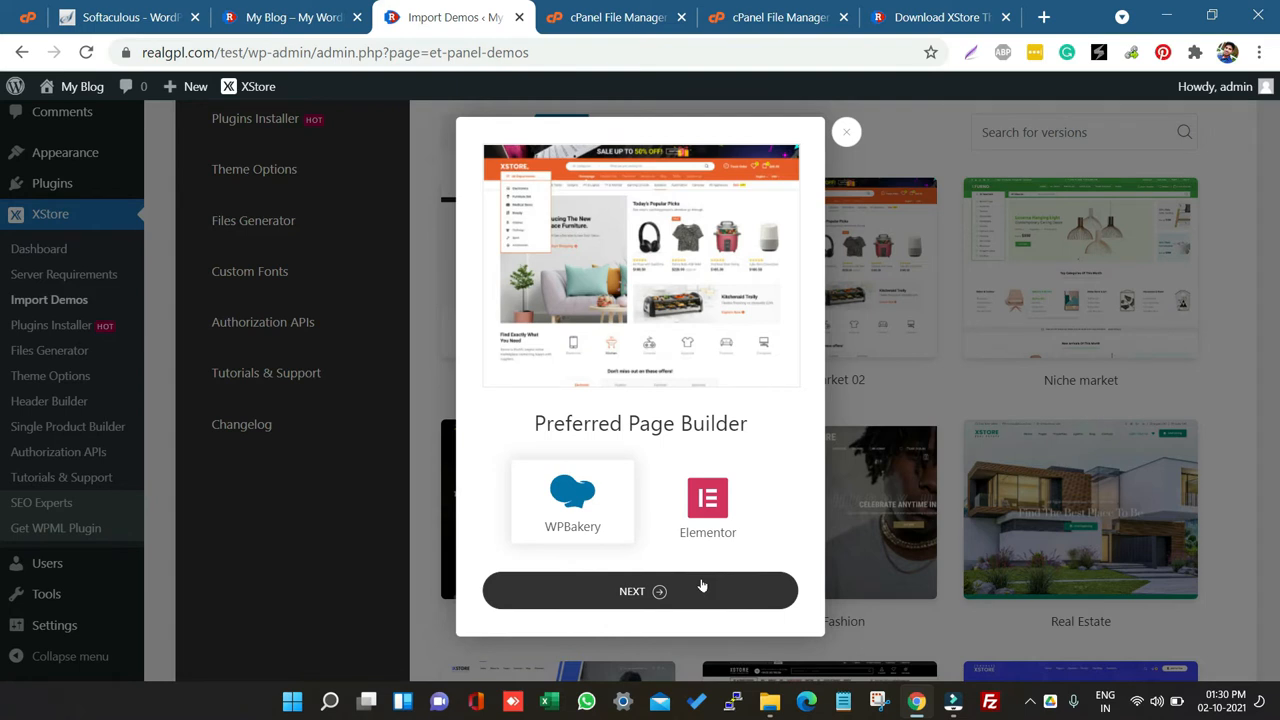
Step: Choose Elementor as the preferred page builder and install the demo's required plugins
{"action": "left_click", "coordinate": [707, 495]}
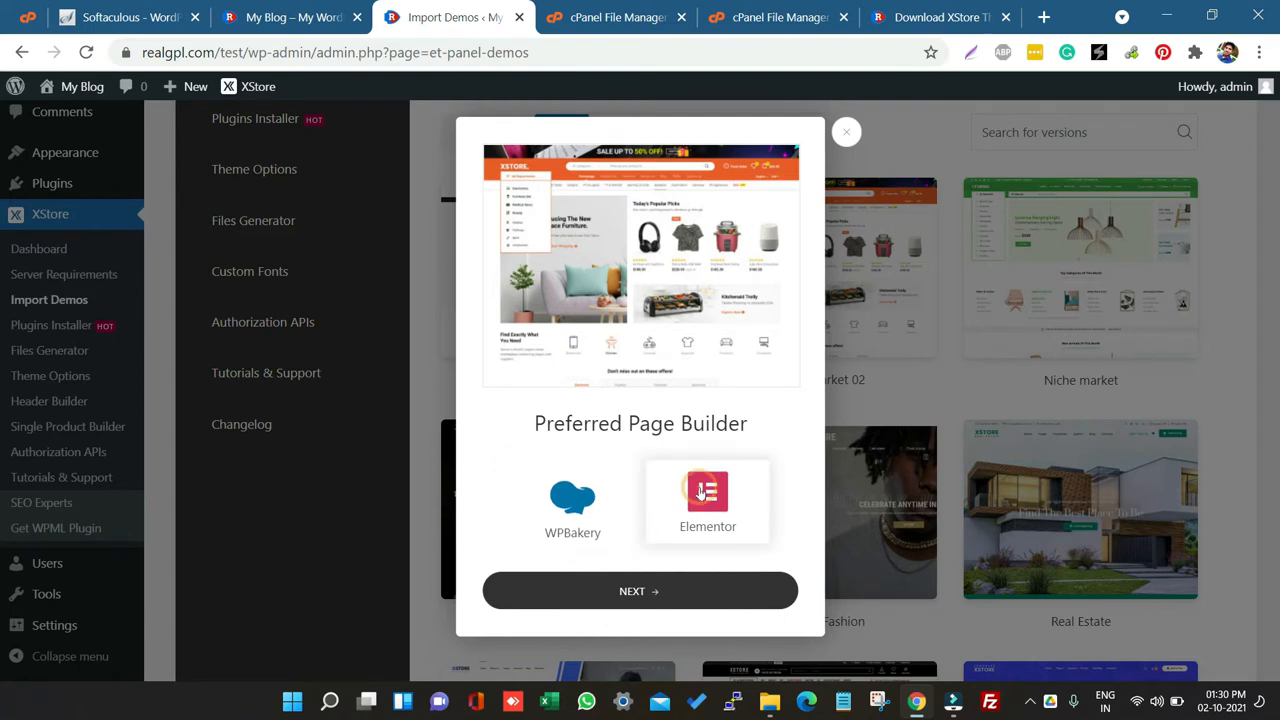
{"action": "left_click", "coordinate": [567, 596]}
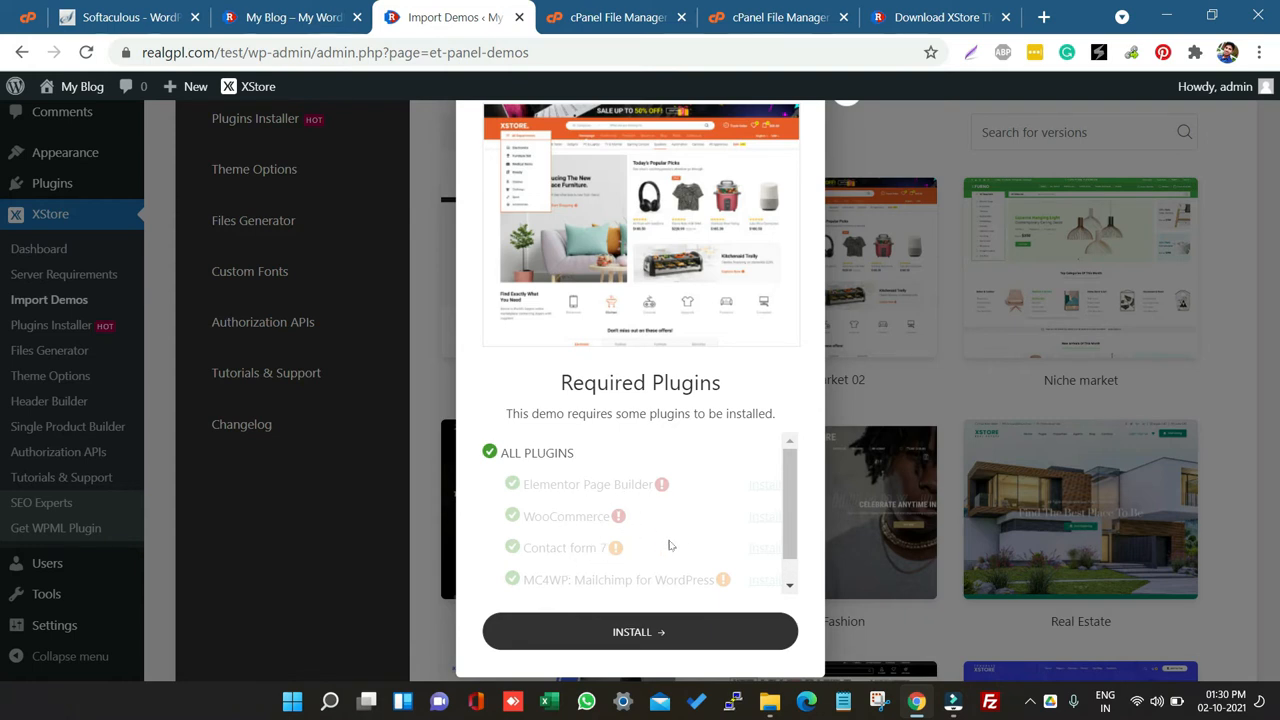
{"action": "scroll", "coordinate": [671, 555], "scroll_direction": "down", "scroll_amount": 1}
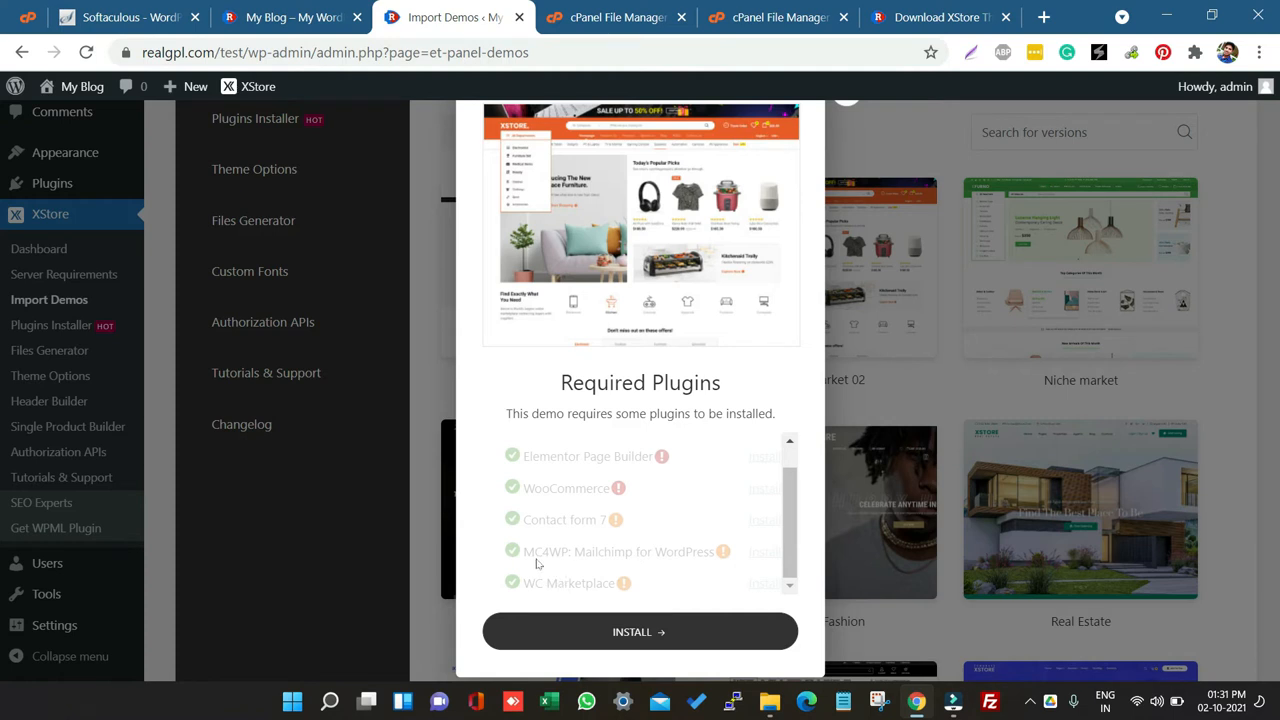
{"action": "scroll", "coordinate": [703, 510], "scroll_direction": "up", "scroll_amount": 1}
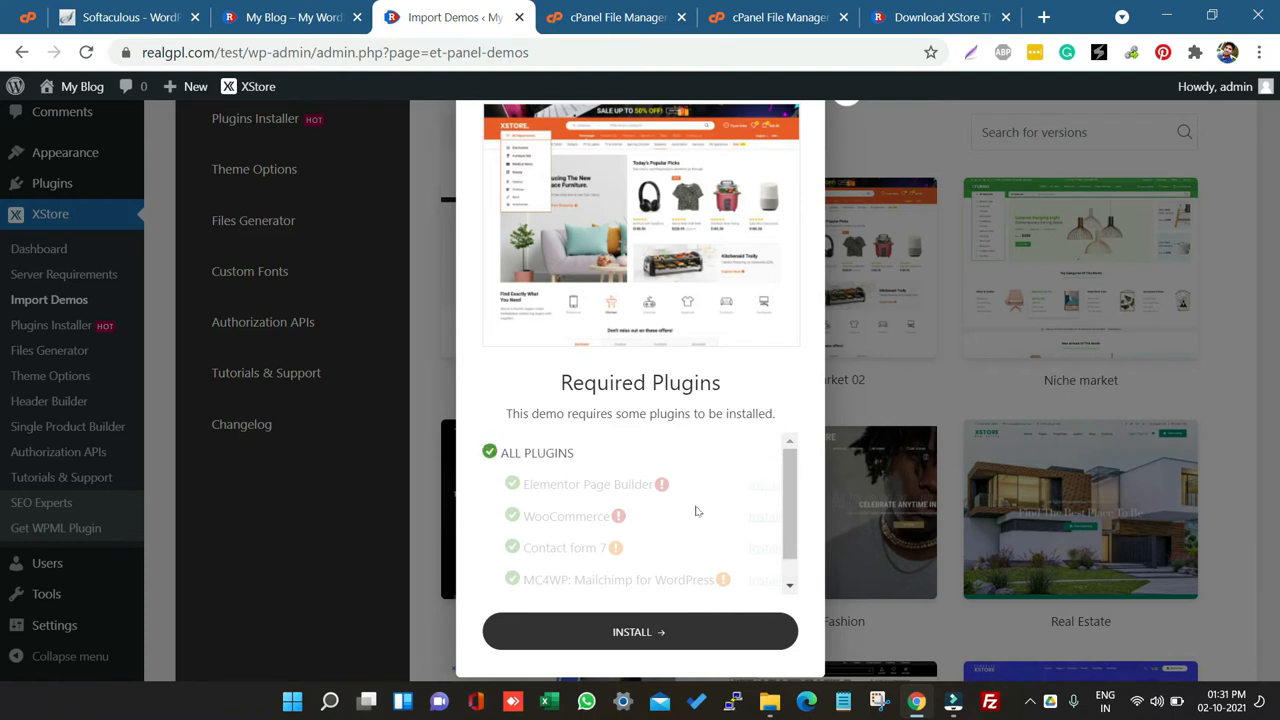
{"action": "scroll", "coordinate": [650, 568], "scroll_direction": "down", "scroll_amount": 1}
{"action": "left_click", "coordinate": [613, 632]}
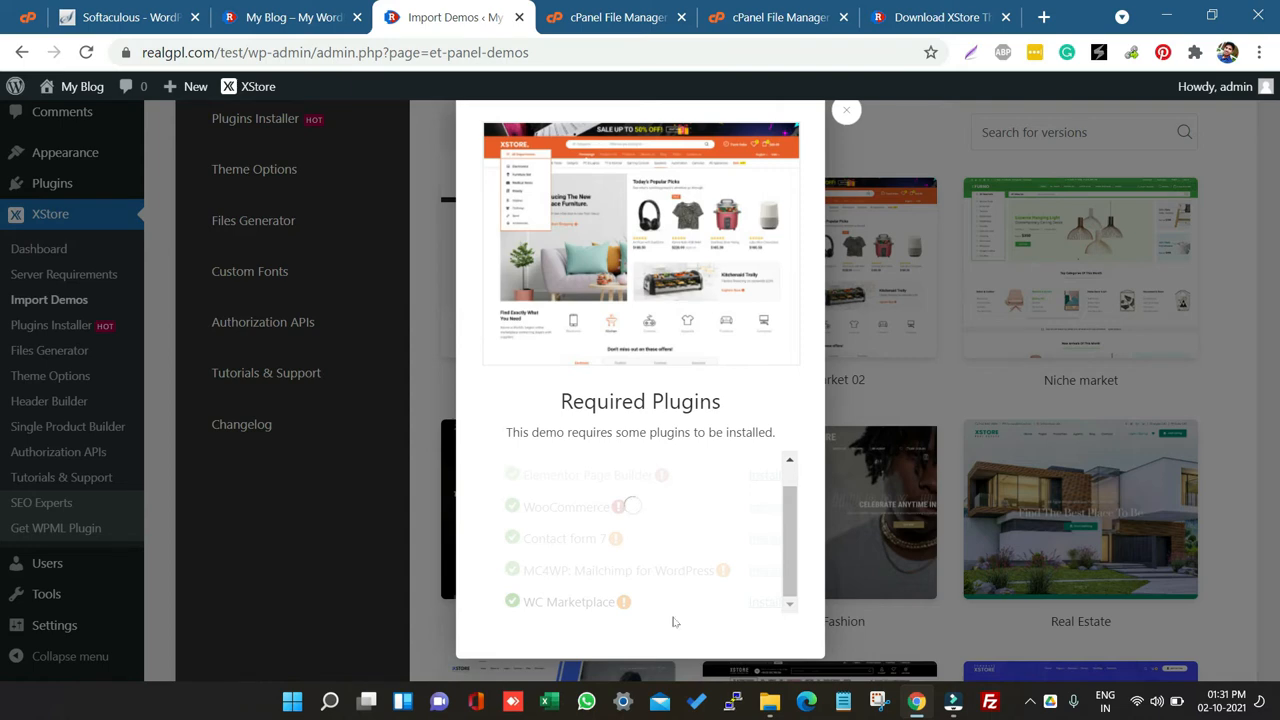
Step: Switch to File Explorer and browse the downloaded XStore package's Plugins folder
{"action": "left_click", "coordinate": [769, 701]}
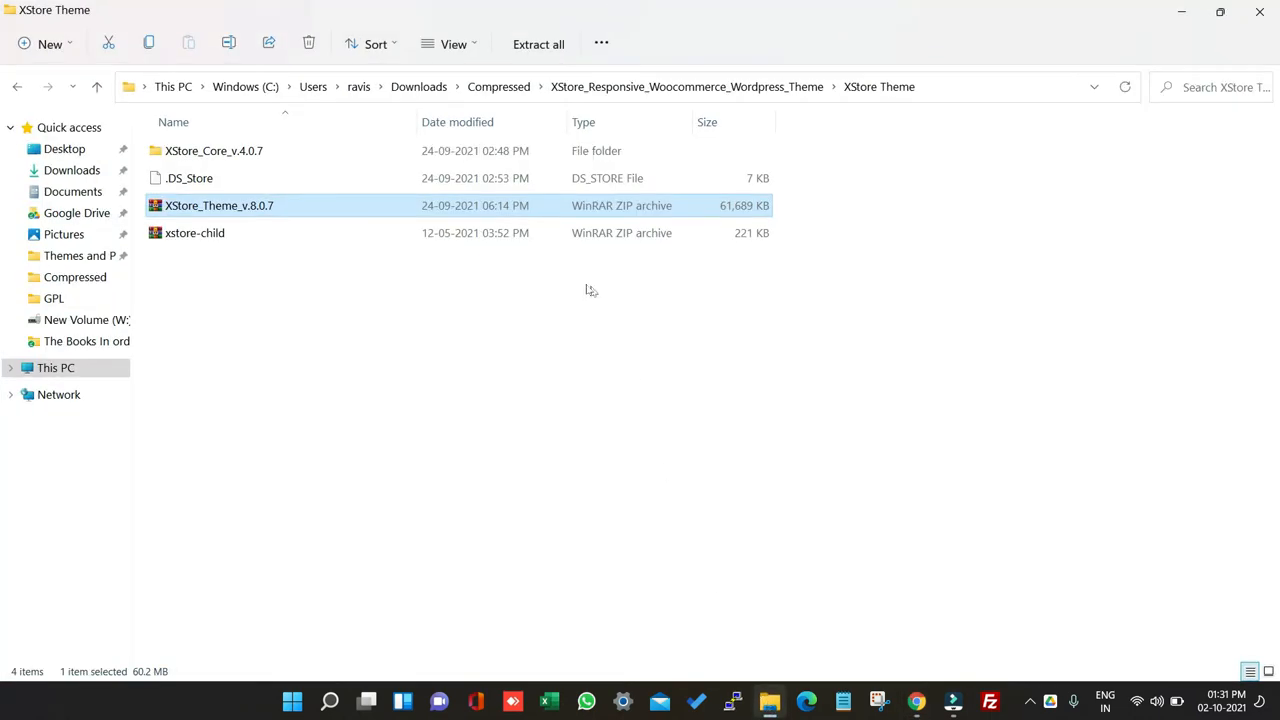
{"action": "left_click", "coordinate": [498, 87]}
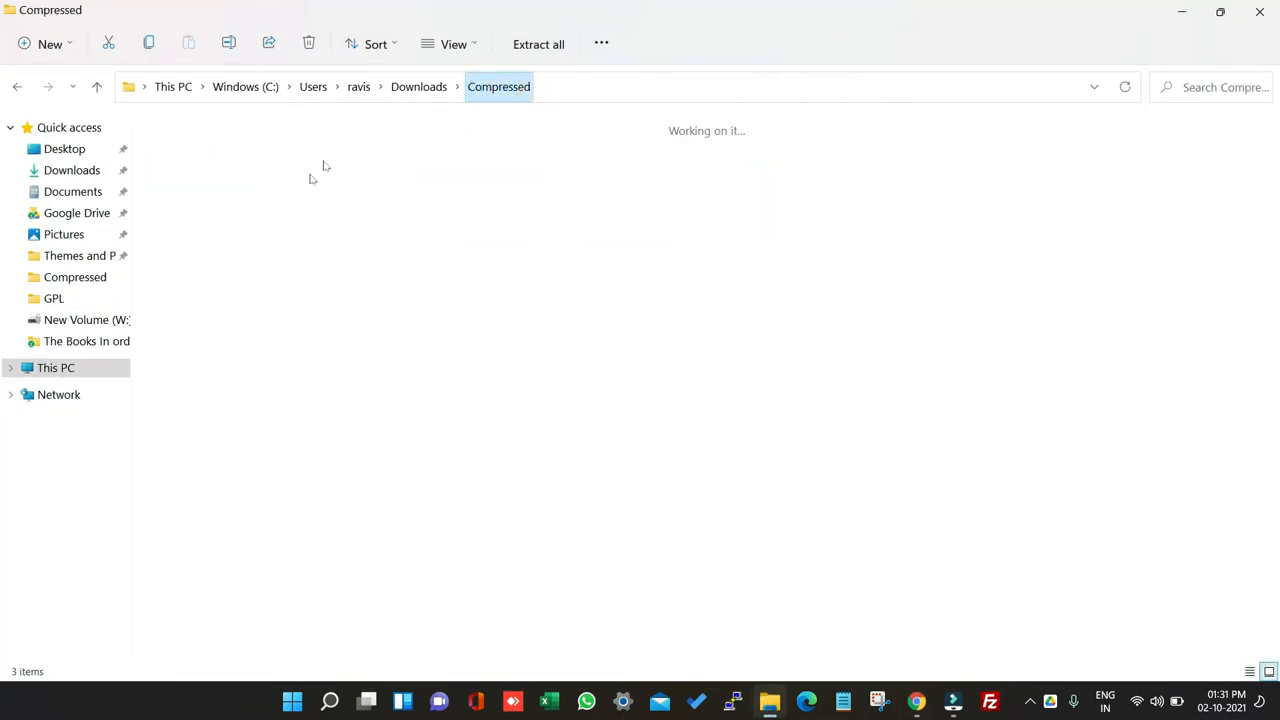
{"action": "double_click", "coordinate": [277, 187]}
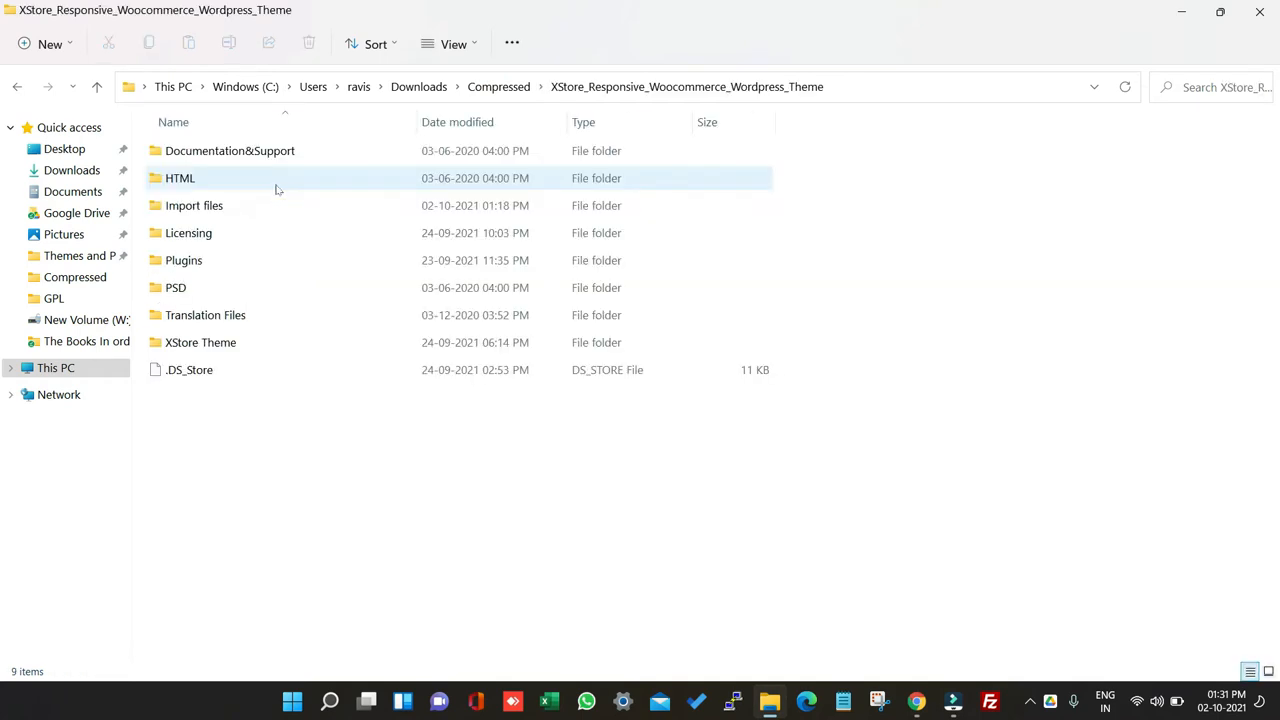
{"action": "double_click", "coordinate": [207, 260]}
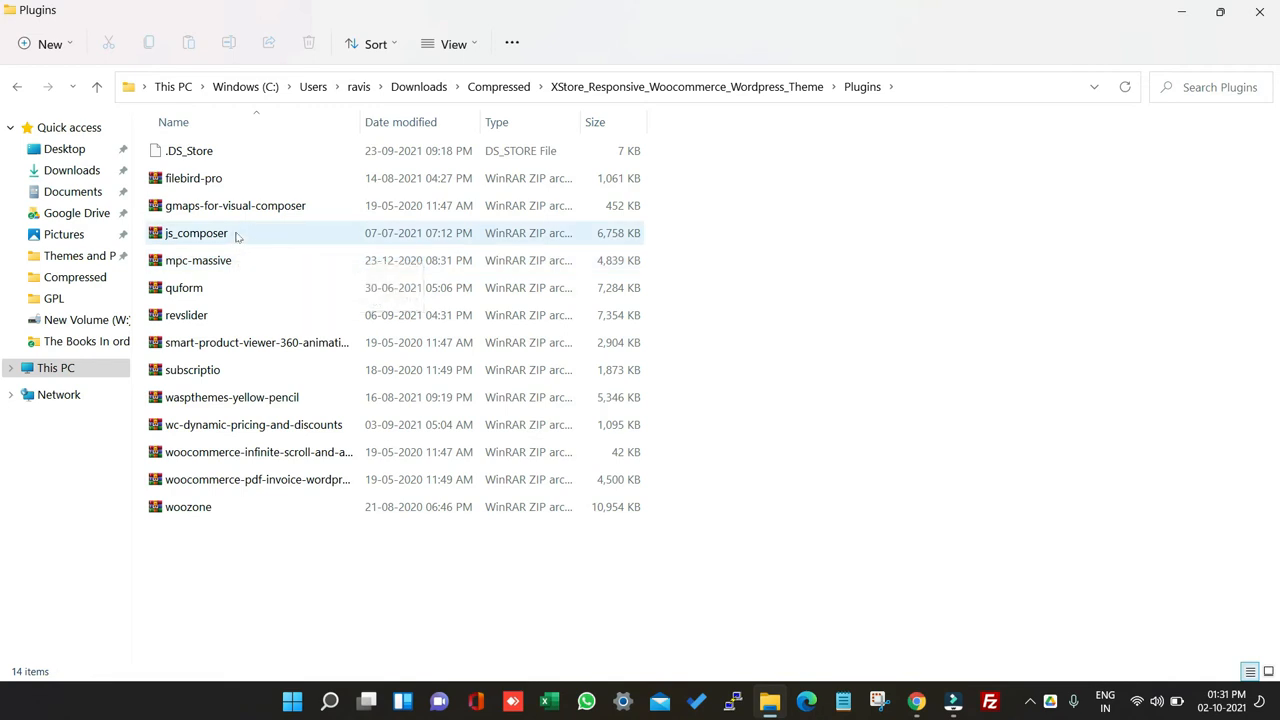
{"action": "left_click", "coordinate": [236, 233]}
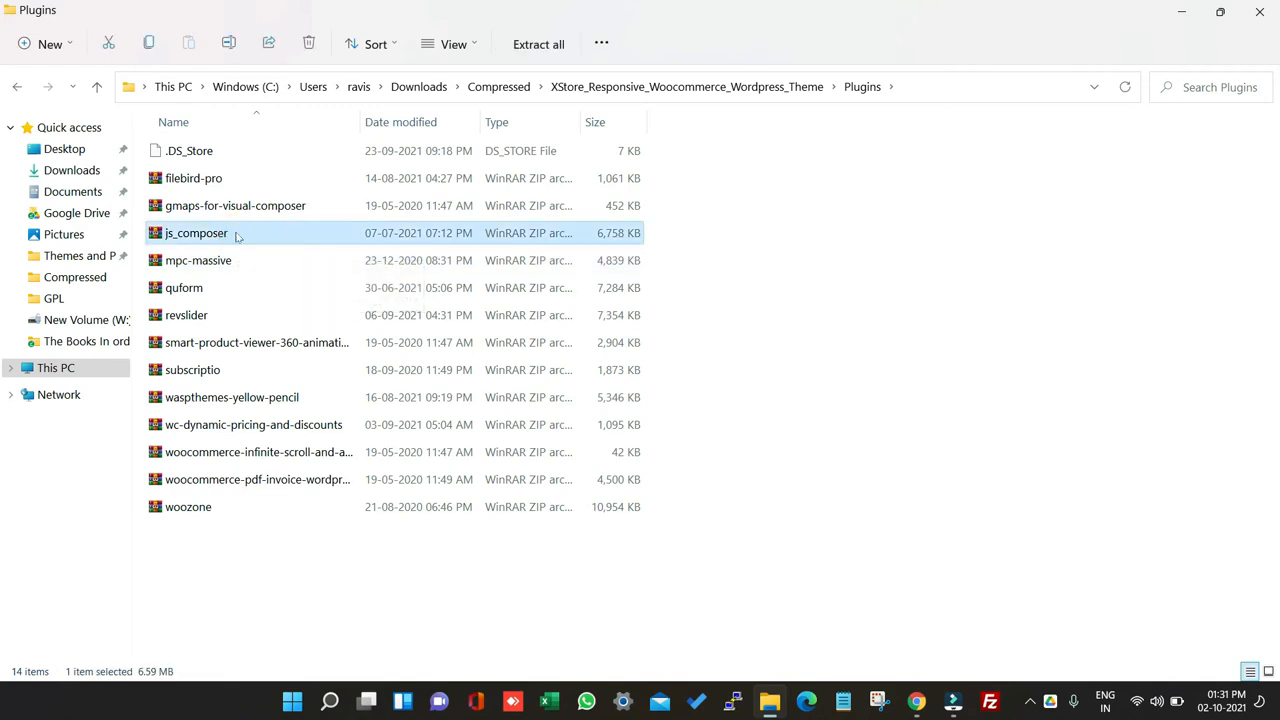
{"action": "left_click", "coordinate": [239, 504]}
{"action": "left_click", "coordinate": [238, 452]}
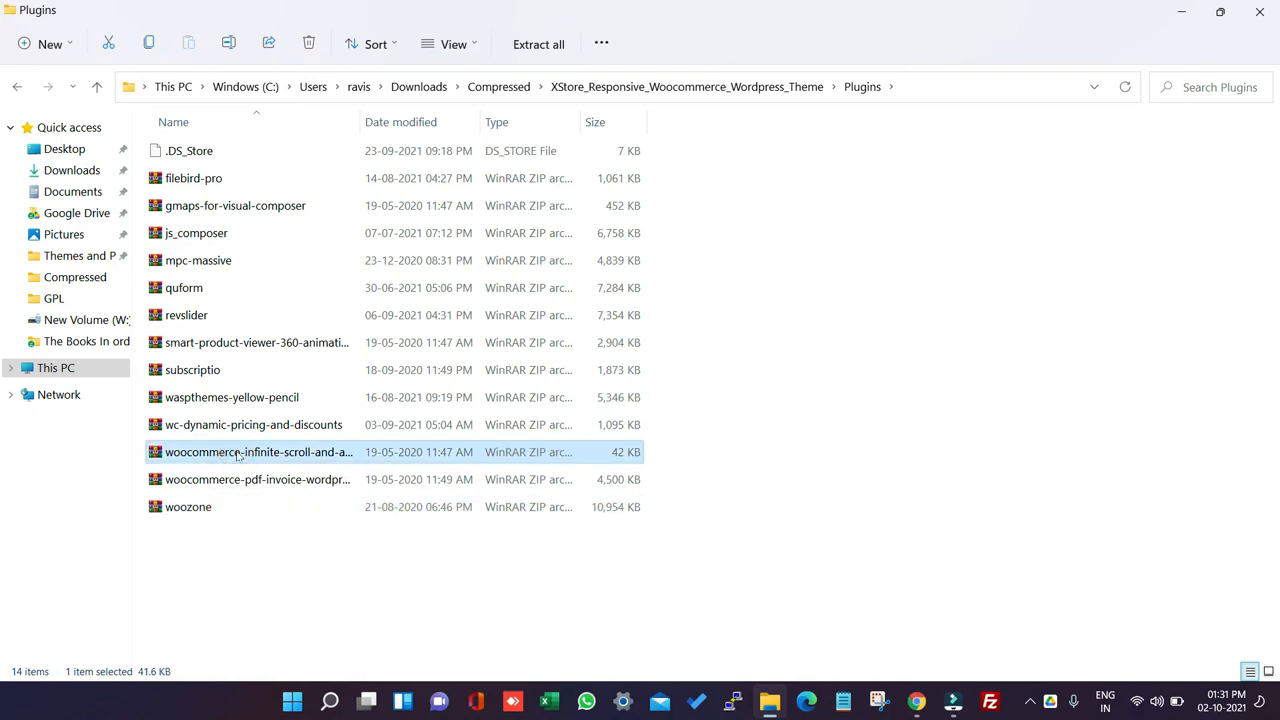
{"action": "left_click", "coordinate": [199, 318]}
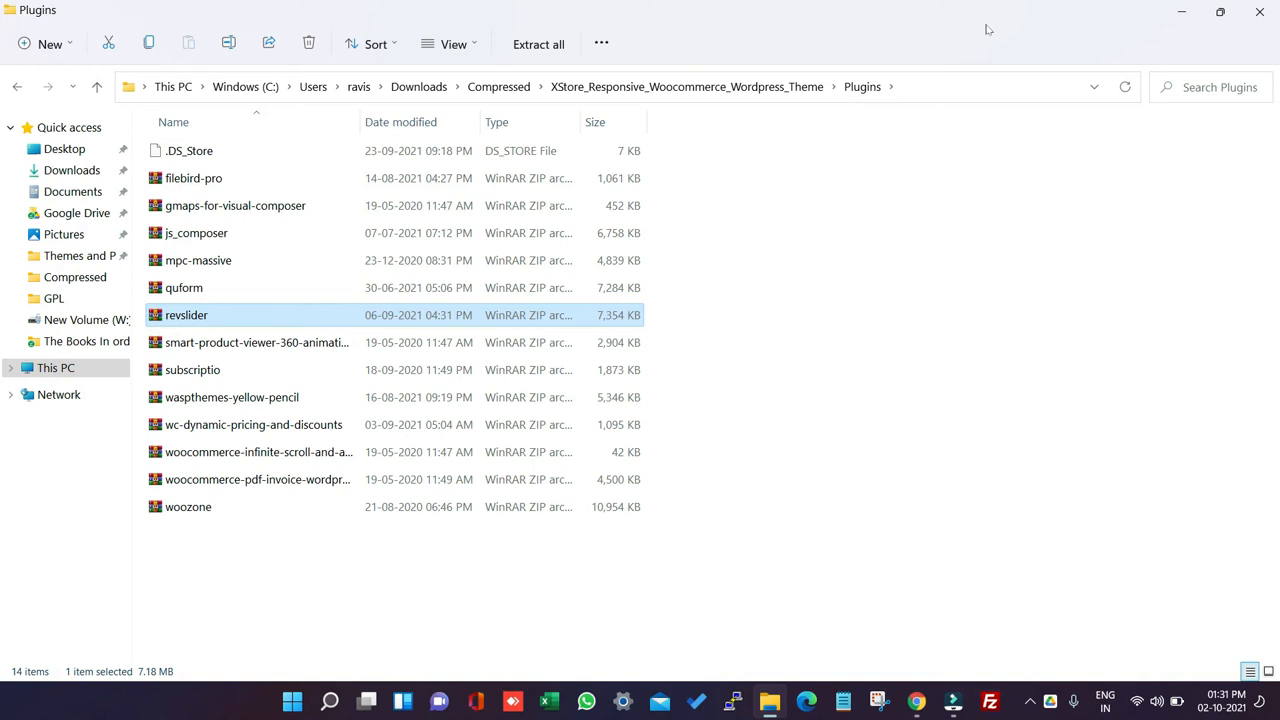
{"action": "left_click", "coordinate": [1177, 17]}
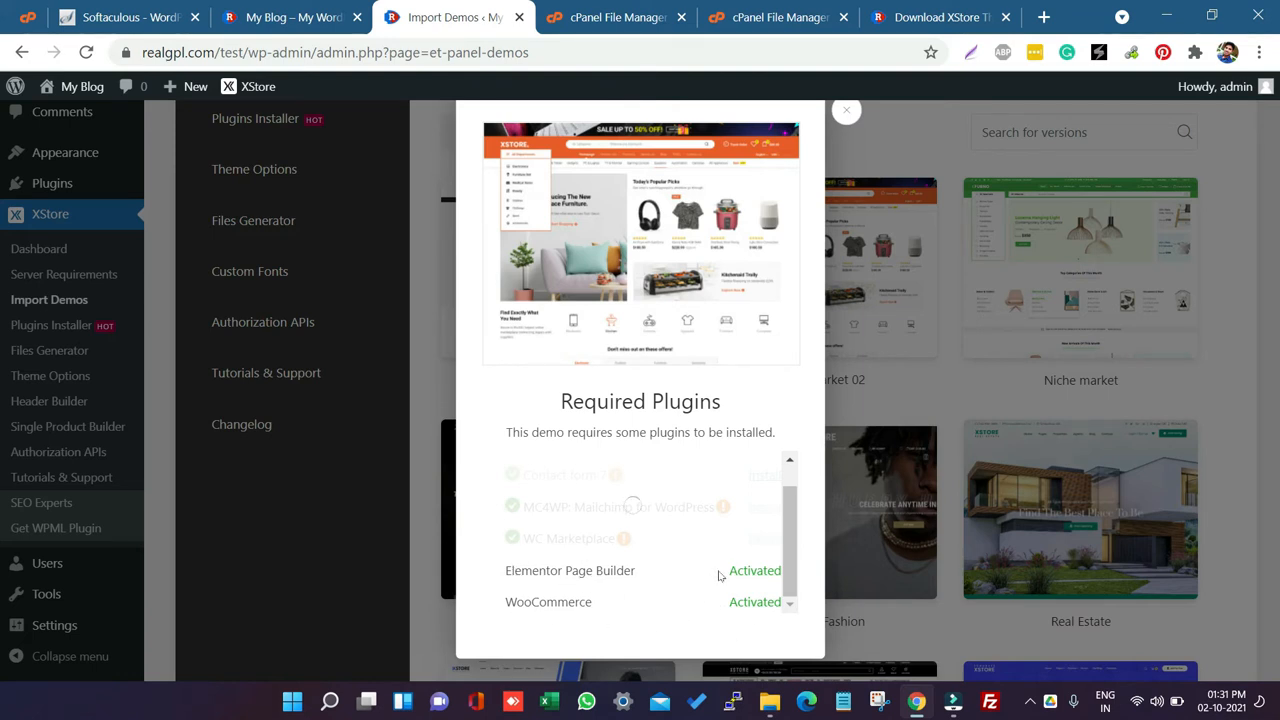
{"action": "scroll", "coordinate": [575, 538], "scroll_direction": "up", "scroll_amount": 1}
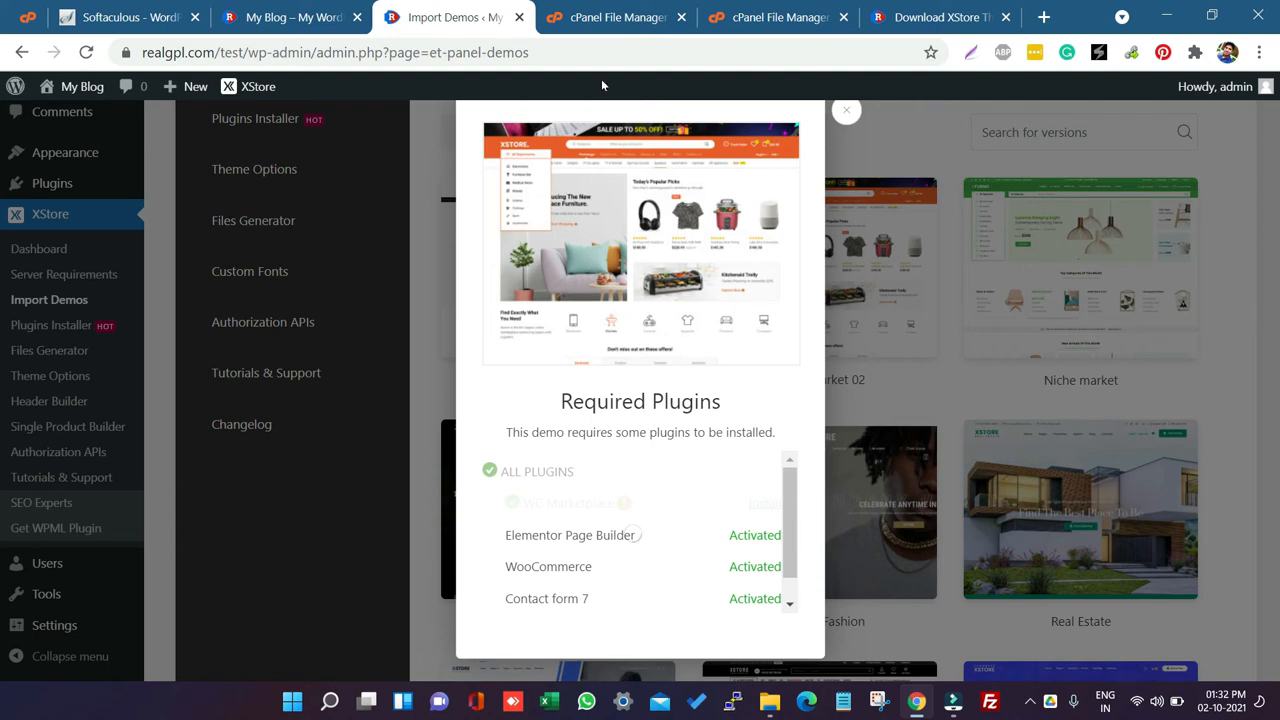
{"action": "left_click", "coordinate": [290, 17]}
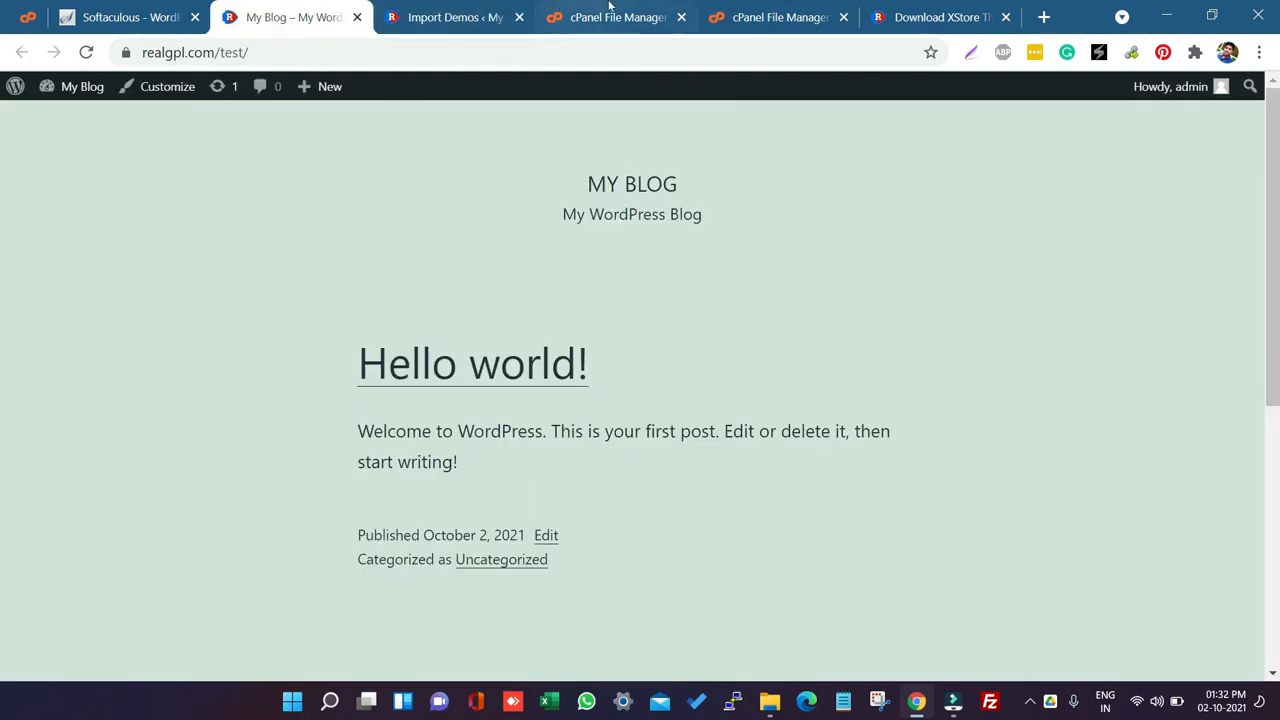
{"action": "left_click", "coordinate": [904, 8]}
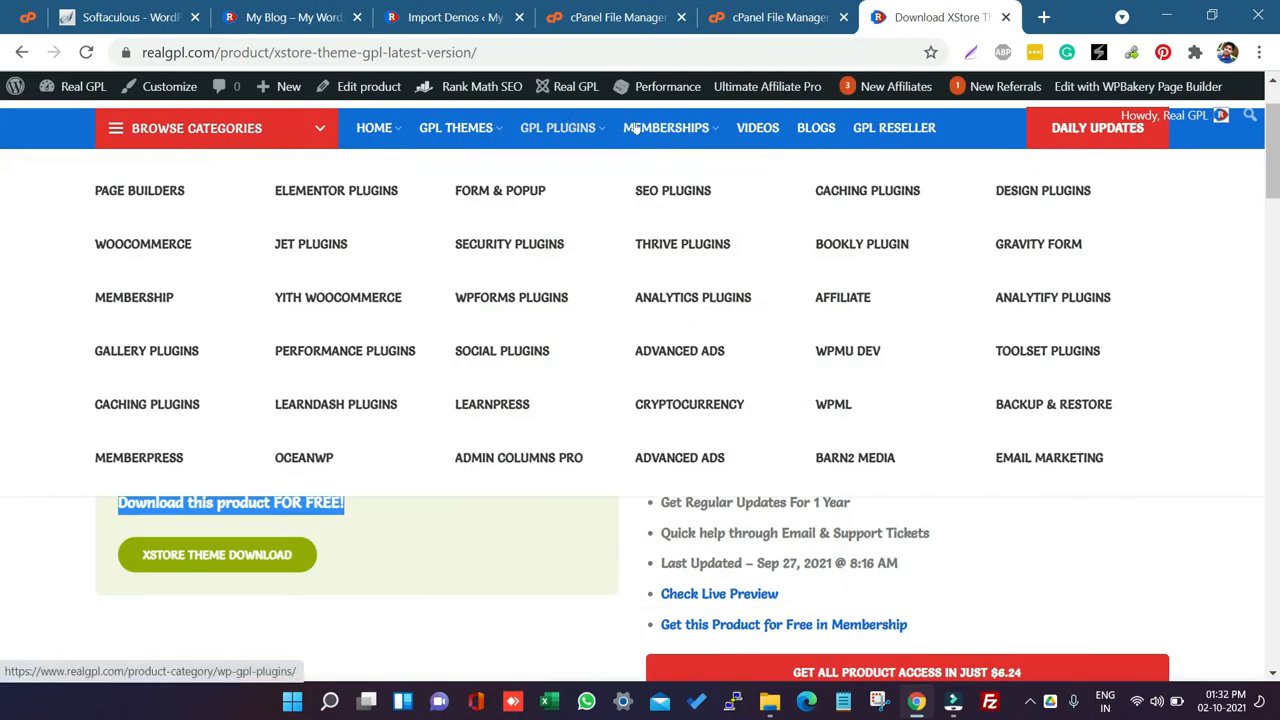
{"action": "mouse_move", "coordinate": [692, 128]}
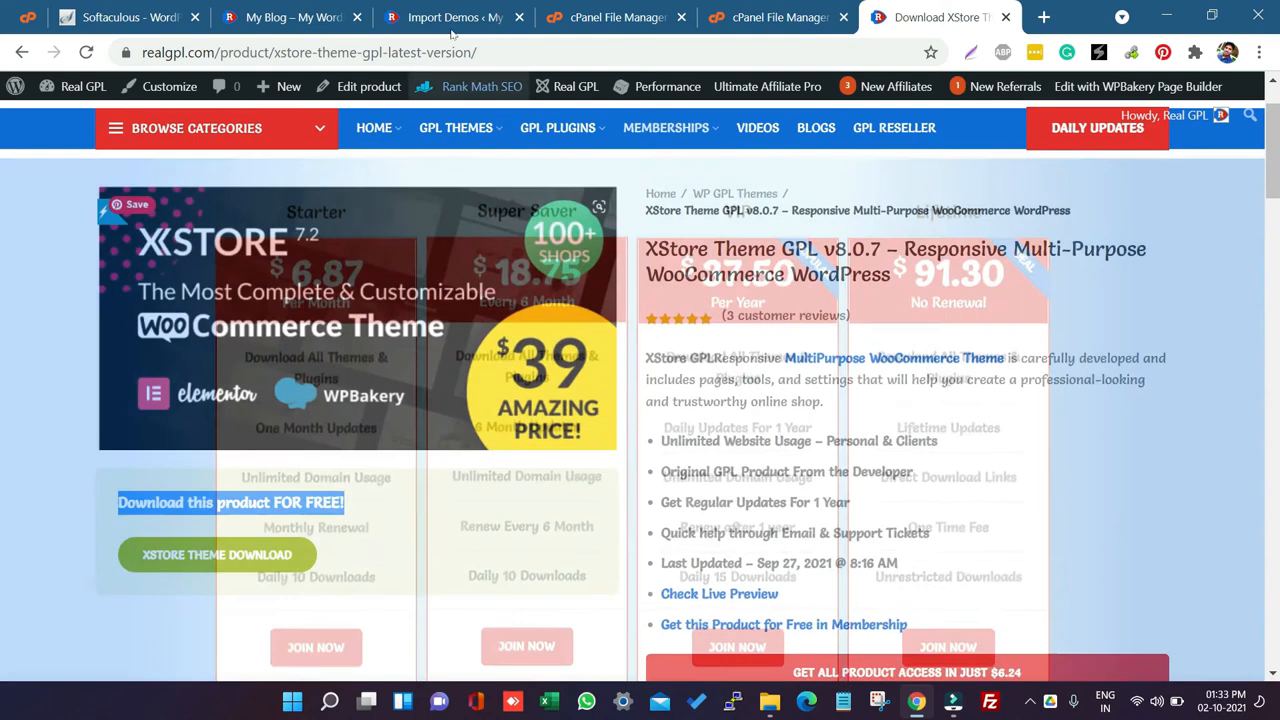
{"action": "left_click", "coordinate": [440, 12]}
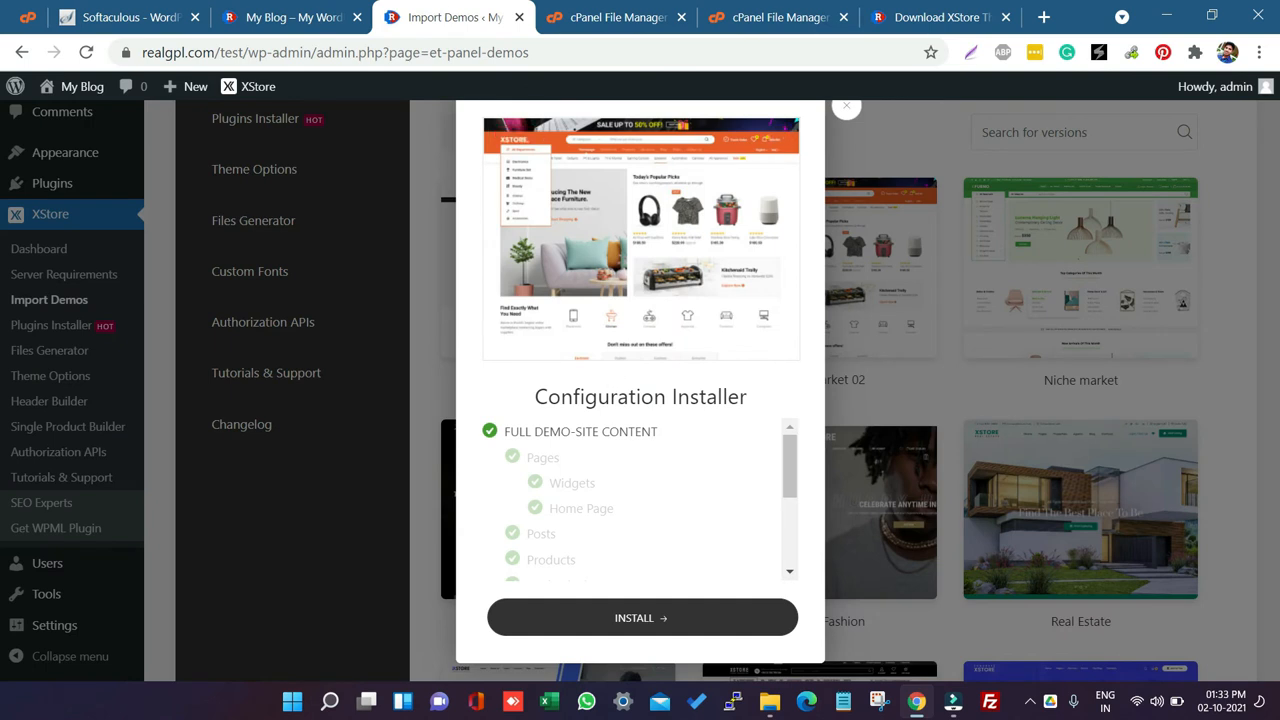
Step: Install the full demo-site content from the Configuration Installer
{"action": "left_click_drag", "start_coordinate": [535, 398], "coordinate": [776, 410]}
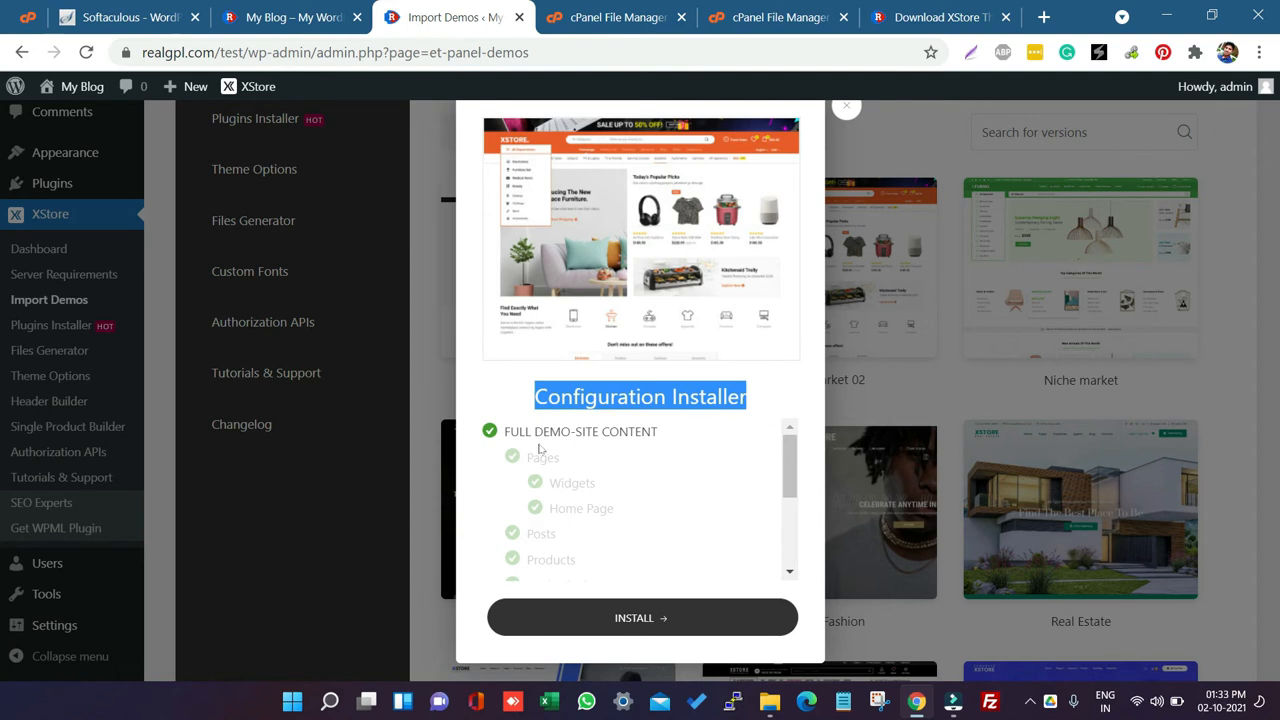
{"action": "scroll", "coordinate": [641, 525], "scroll_direction": "down", "scroll_amount": 3}
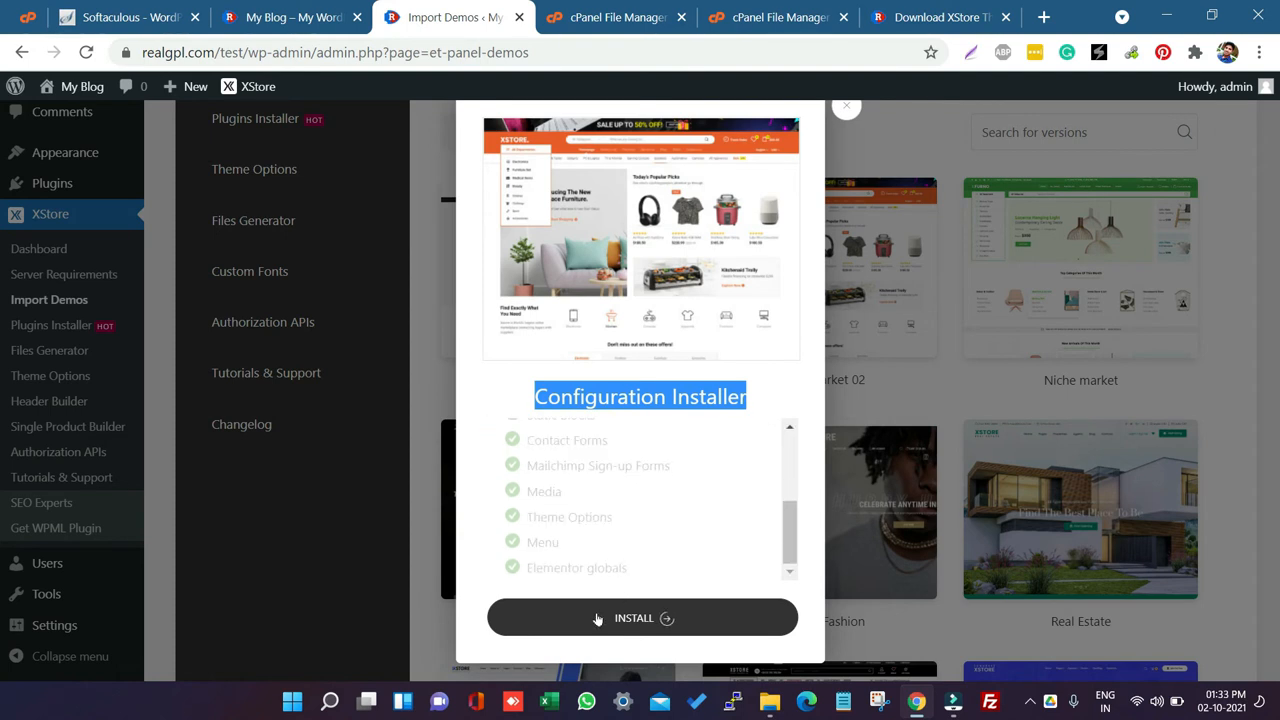
{"action": "left_click", "coordinate": [660, 617]}
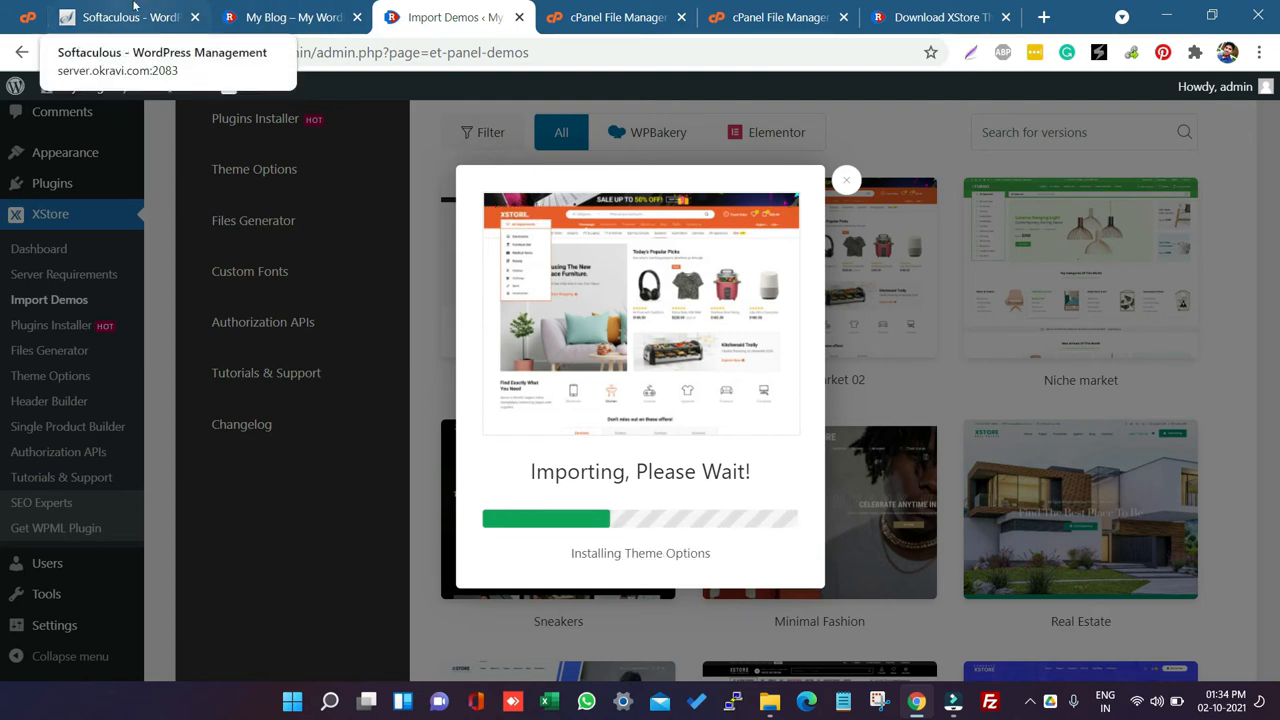
Step: Close the Softaculous install dialog and go to the cPanel control panel
{"action": "left_click", "coordinate": [133, 10]}
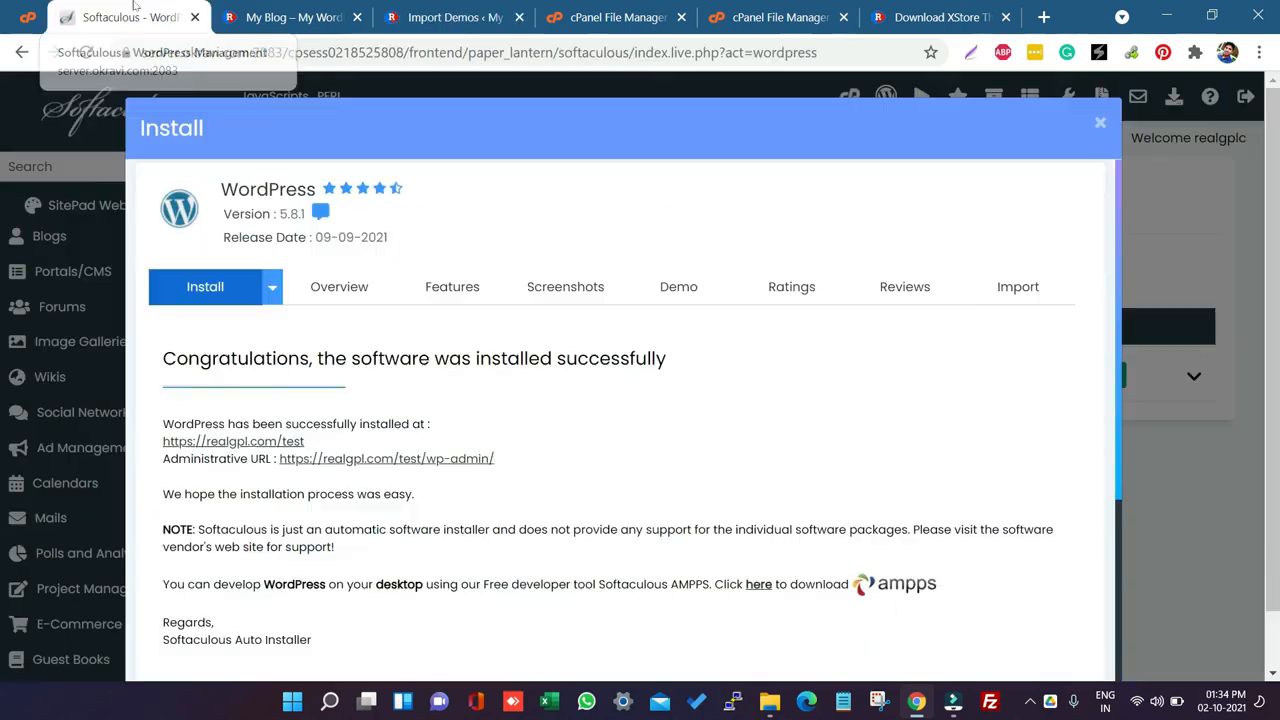
{"action": "left_click", "coordinate": [1100, 122]}
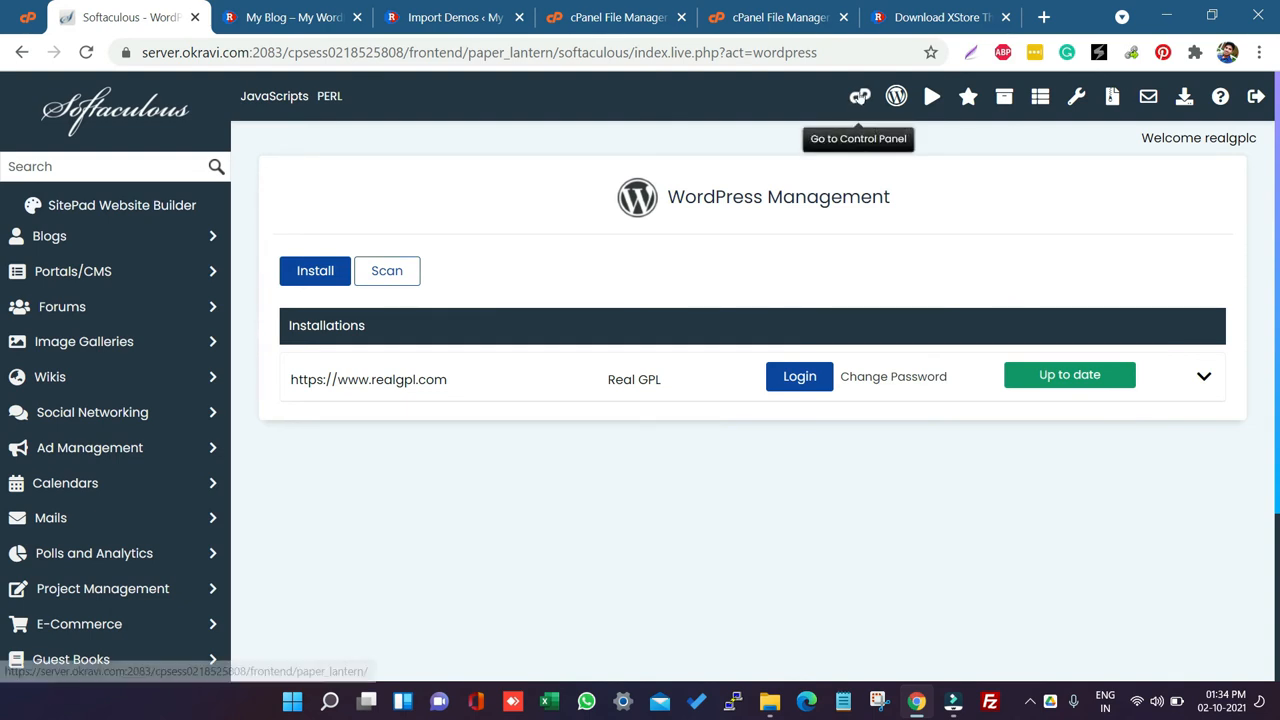
{"action": "left_click", "coordinate": [859, 97]}
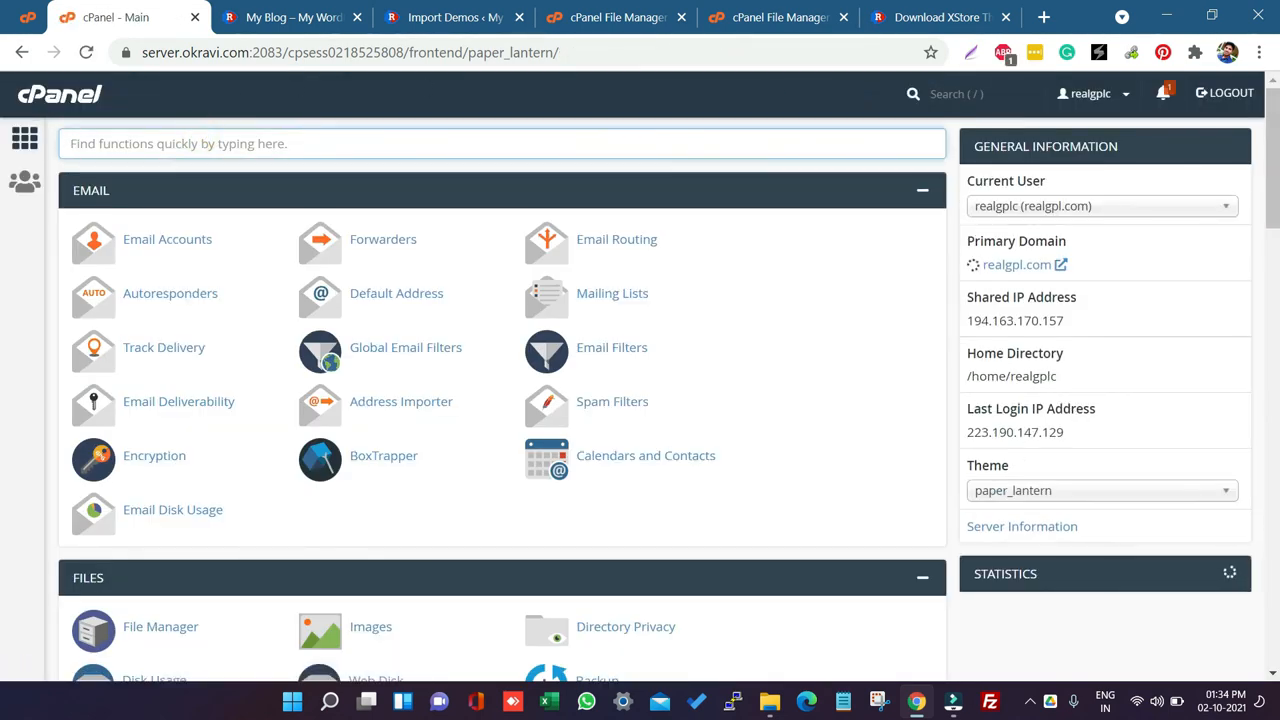
Step: Open the MultiPHP INI Editor and select realgpl.com as the location to configure
{"action": "type", "text": "p"}
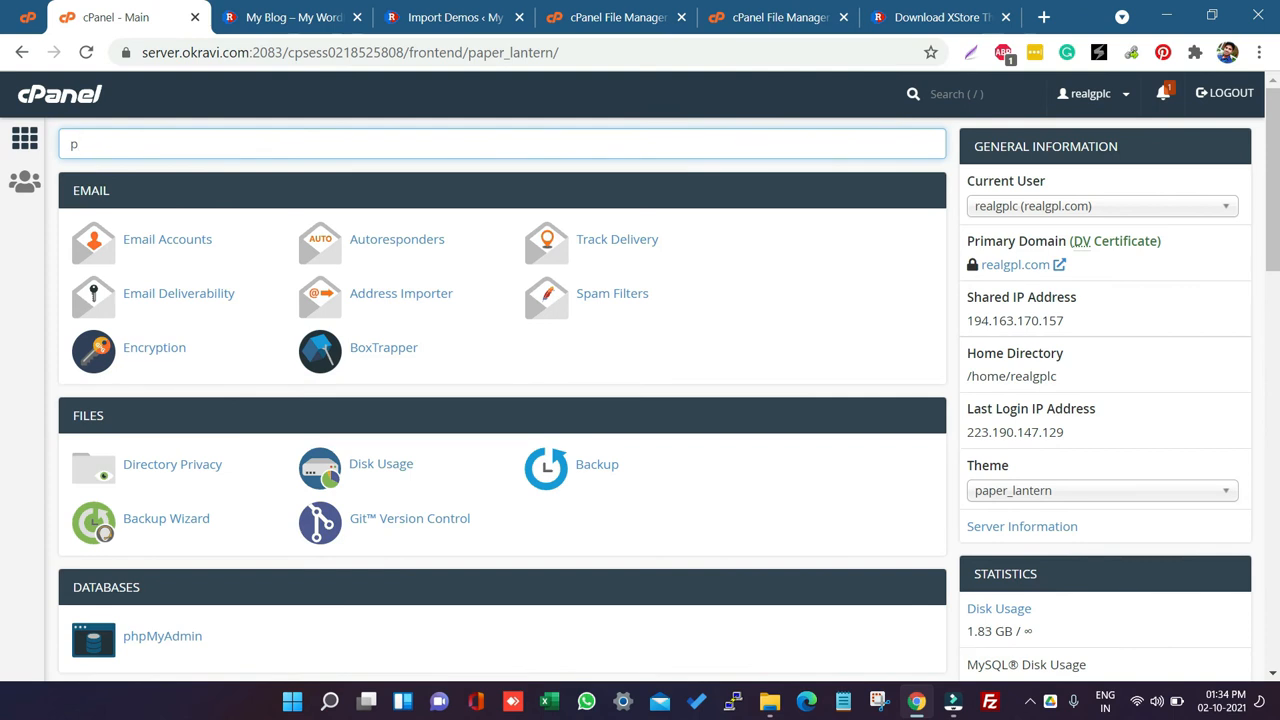
{"action": "type", "text": "hp"}
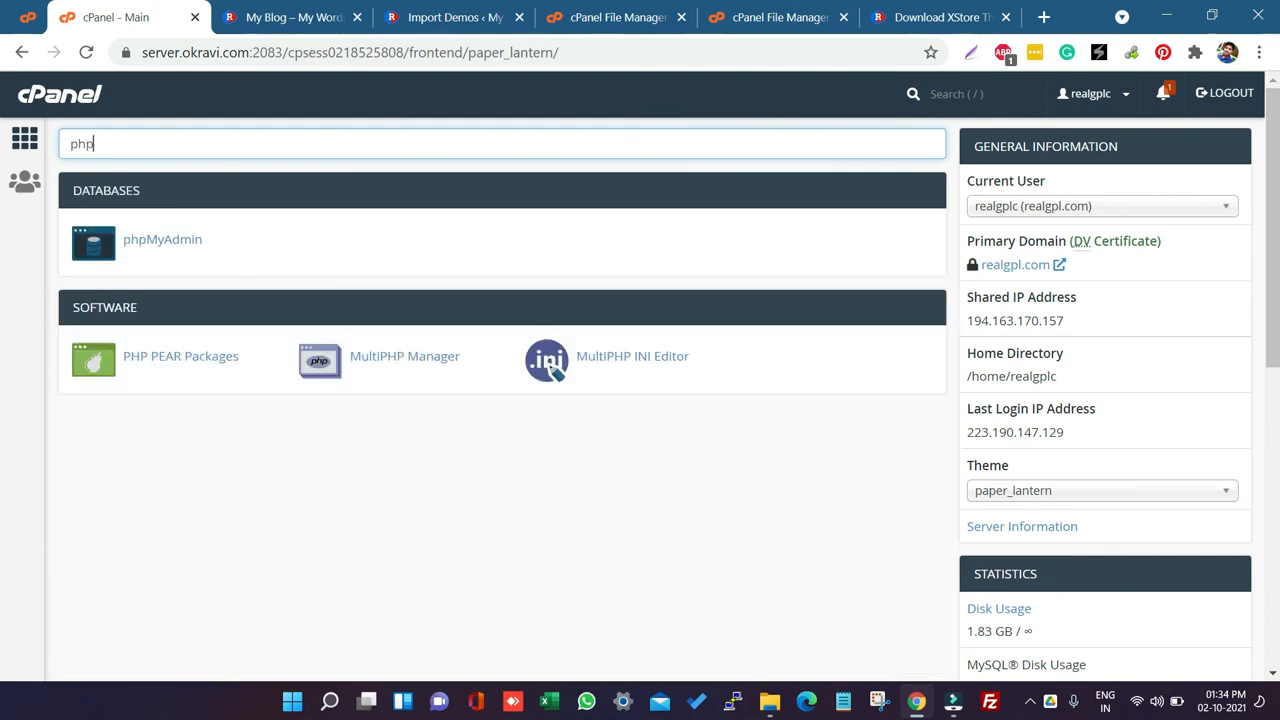
{"action": "left_click", "coordinate": [646, 360]}
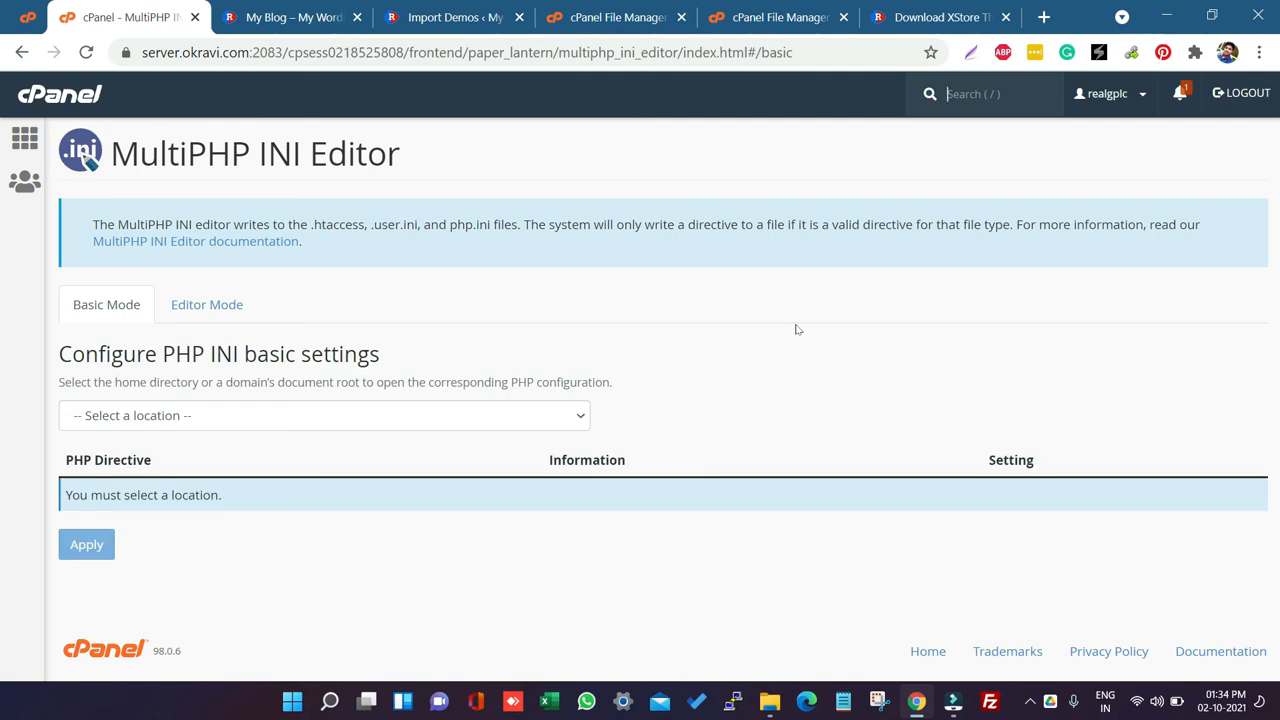
{"action": "left_click", "coordinate": [397, 420]}
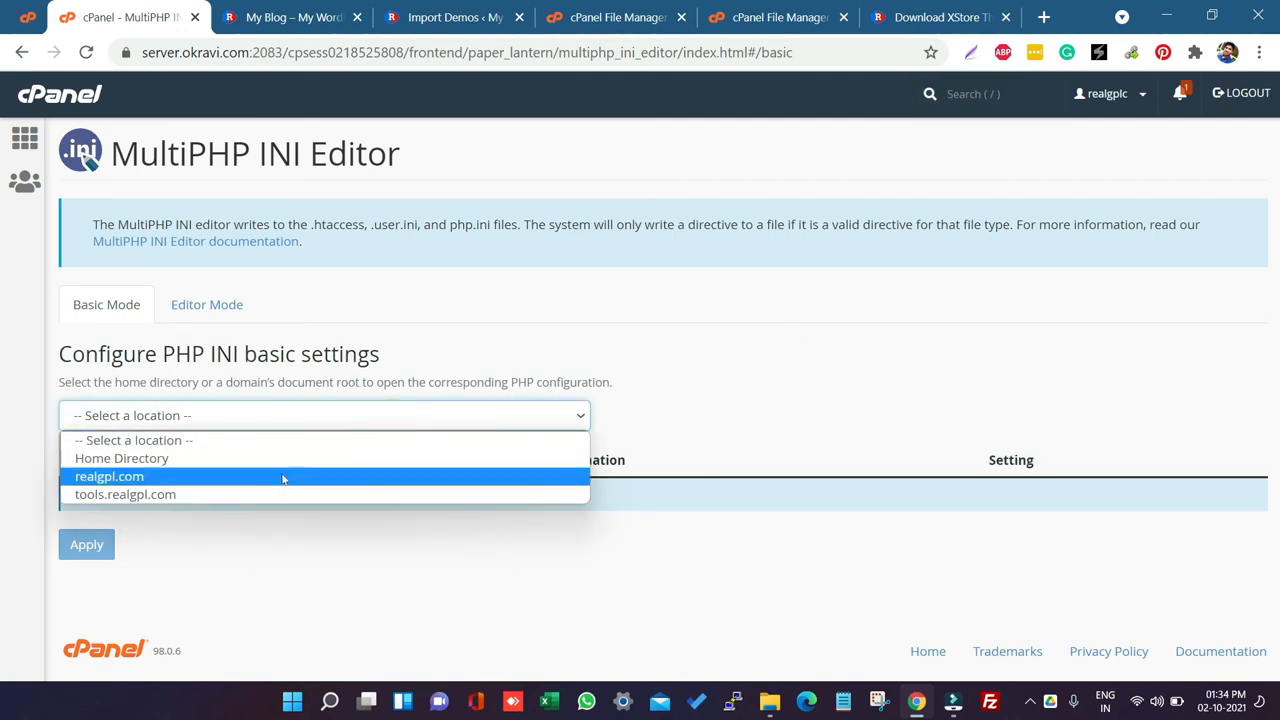
{"action": "left_click", "coordinate": [192, 480]}
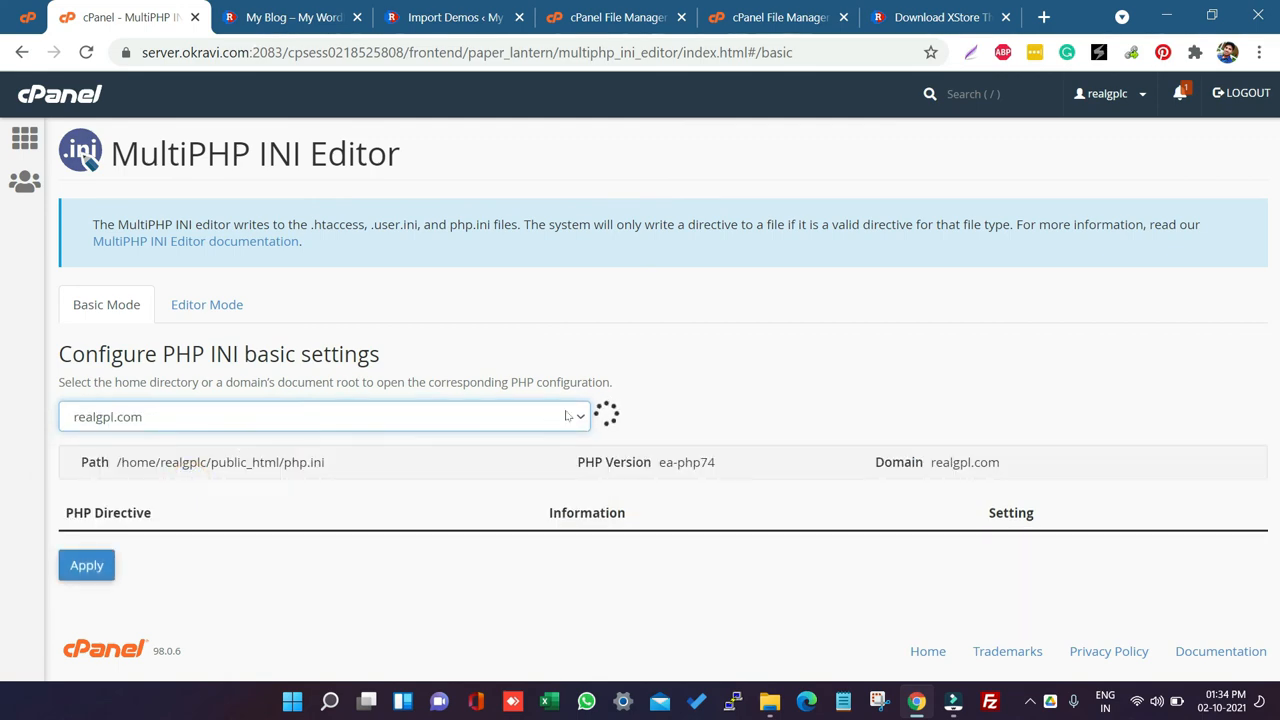
Step: Review the PHP directives max_execution_time, max_input_time, memory_limit, upload_max_filesize and post_max_size for realgpl.com
{"action": "scroll", "coordinate": [229, 443], "scroll_direction": "down", "scroll_amount": 3}
{"action": "double_click", "coordinate": [126, 309]}
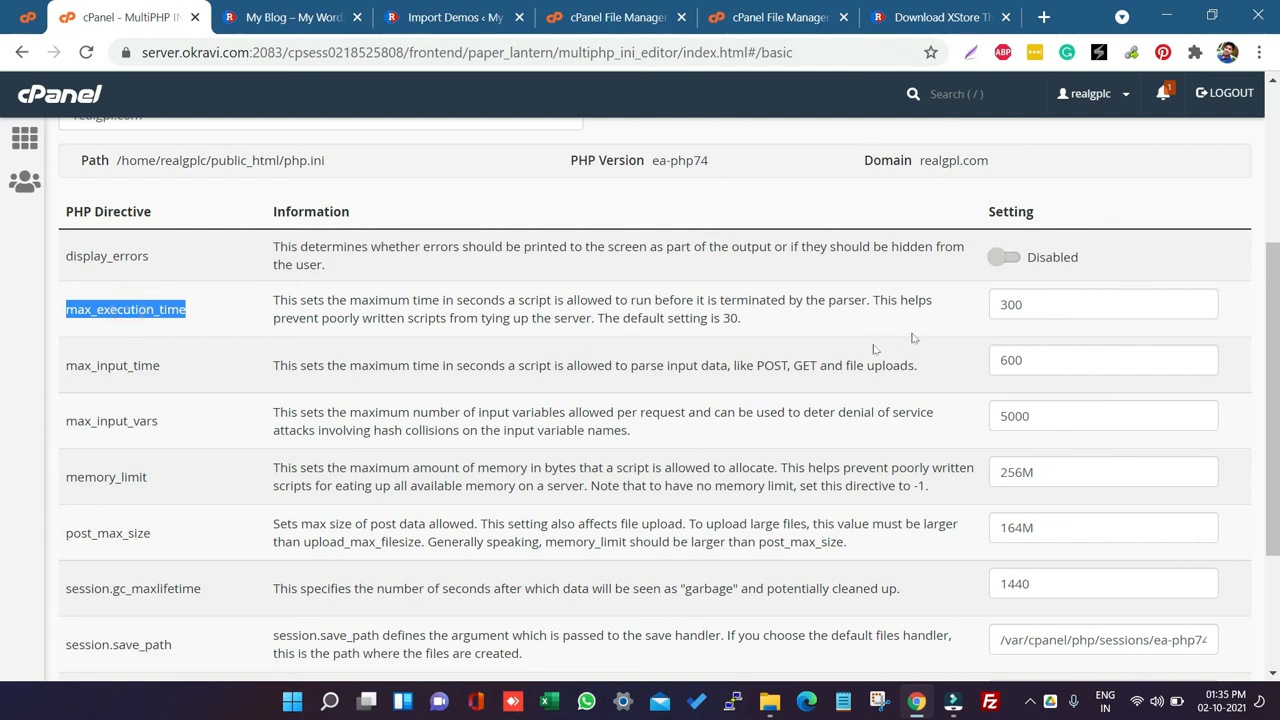
{"action": "left_click", "coordinate": [100, 365]}
{"action": "double_click", "coordinate": [100, 365]}
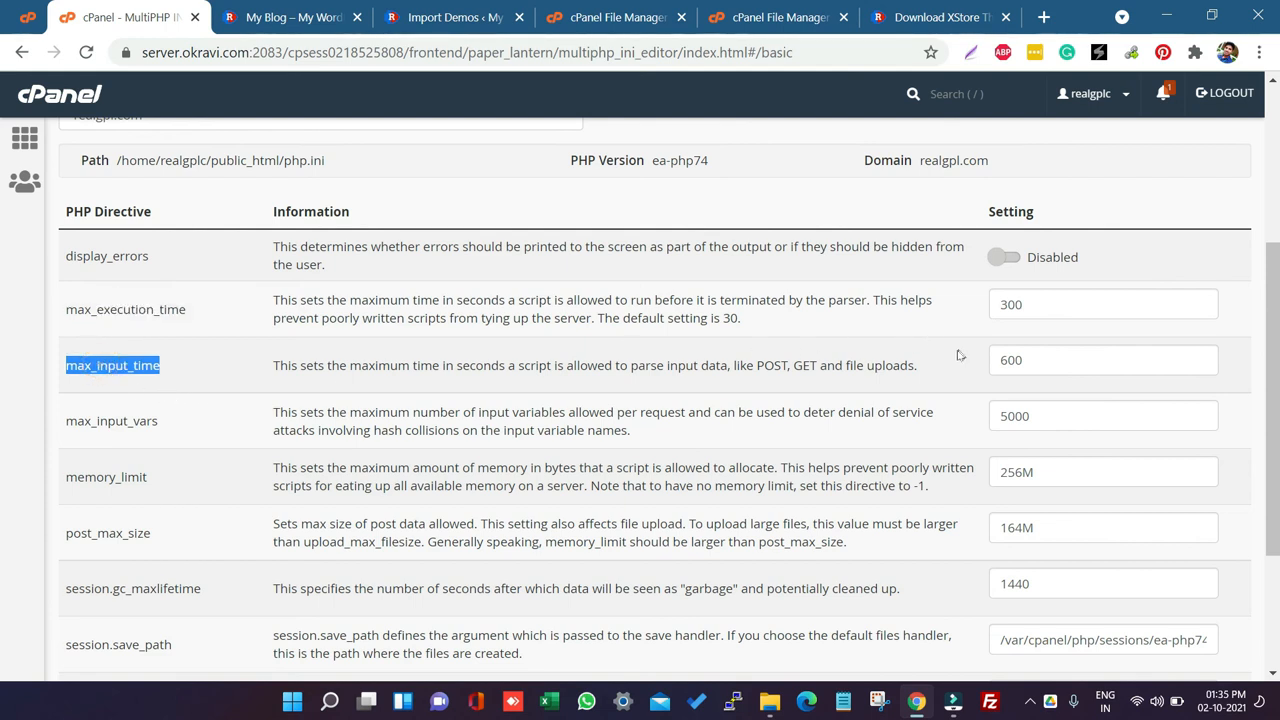
{"action": "left_click", "coordinate": [96, 418]}
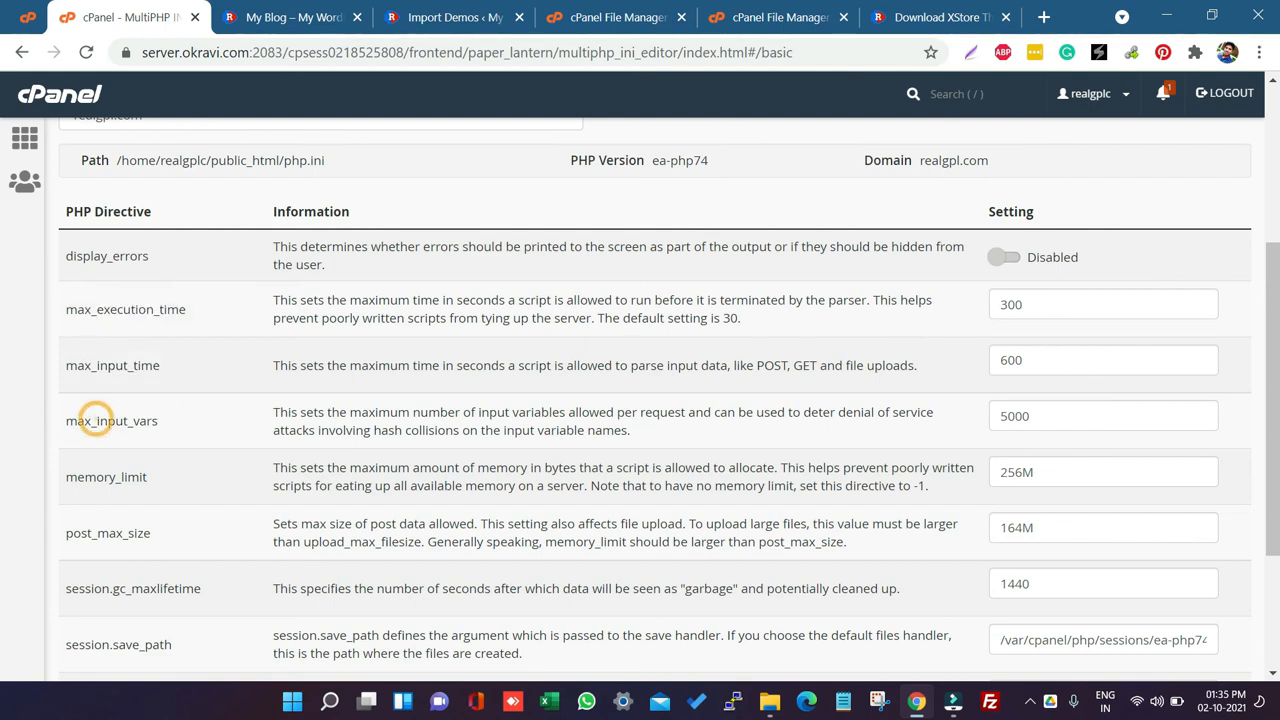
{"action": "double_click", "coordinate": [85, 477]}
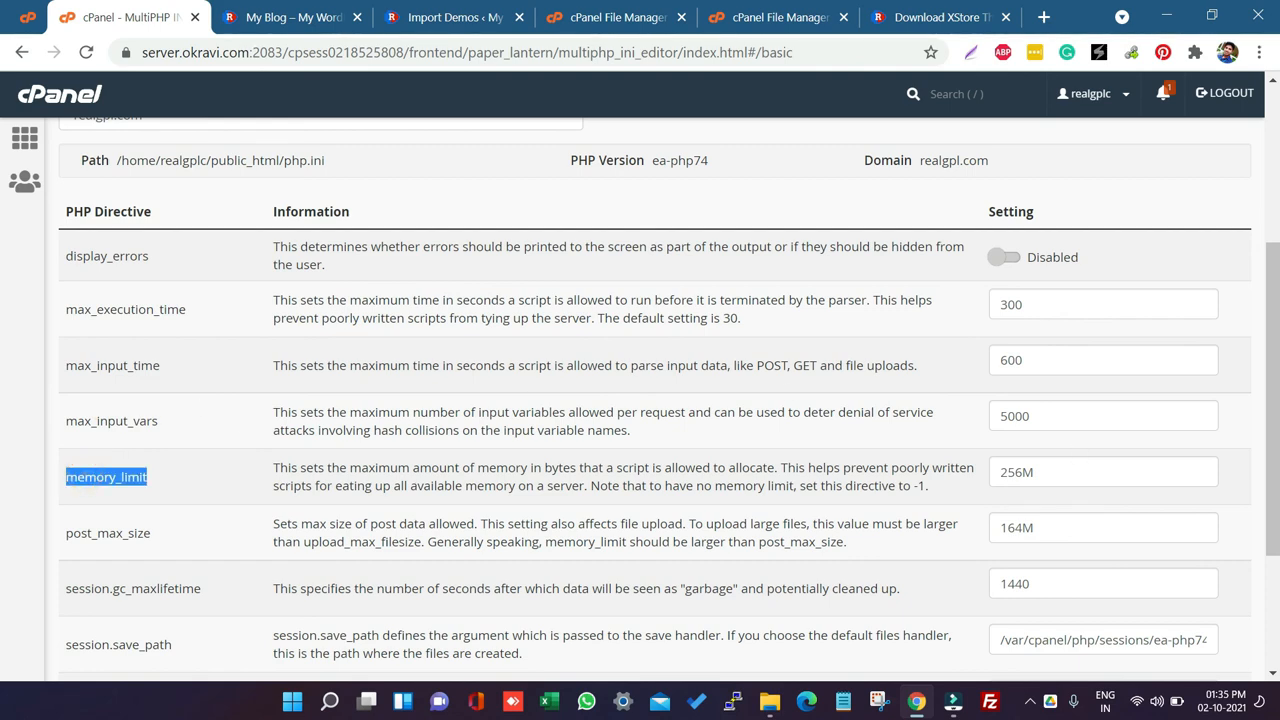
{"action": "scroll", "coordinate": [166, 471], "scroll_direction": "down", "scroll_amount": 3}
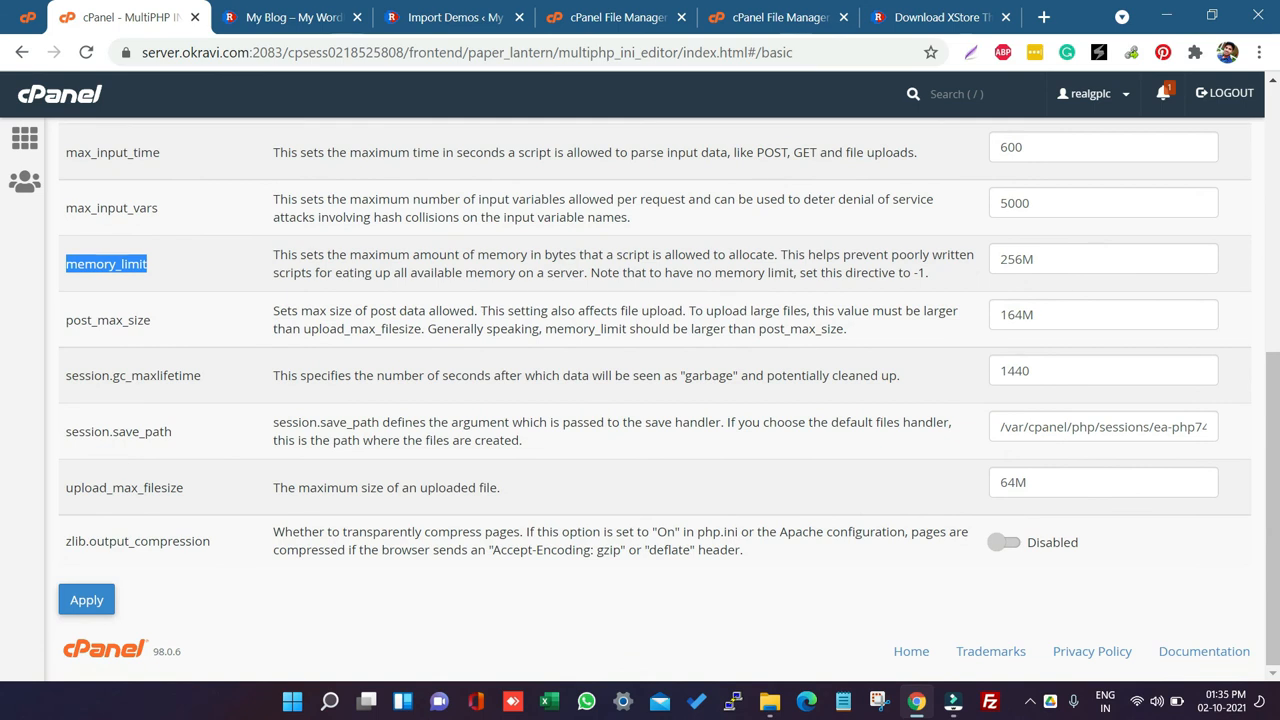
{"action": "left_click", "coordinate": [102, 484]}
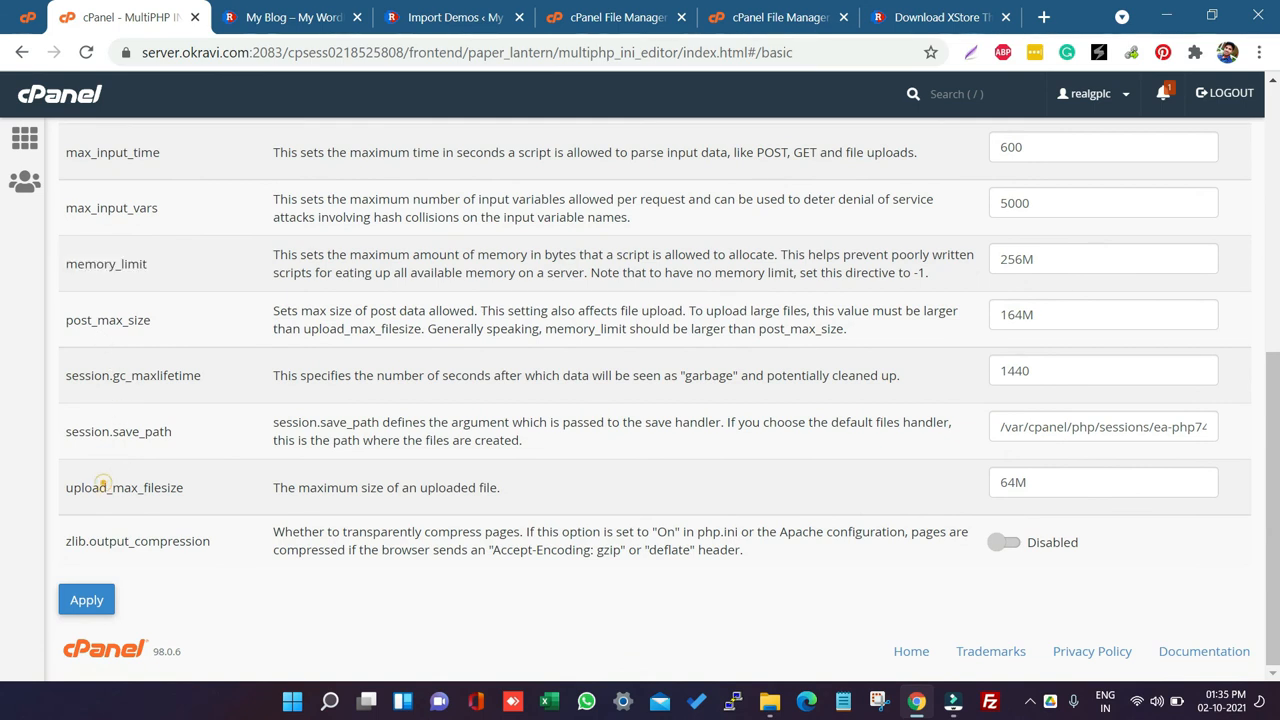
{"action": "double_click", "coordinate": [102, 484]}
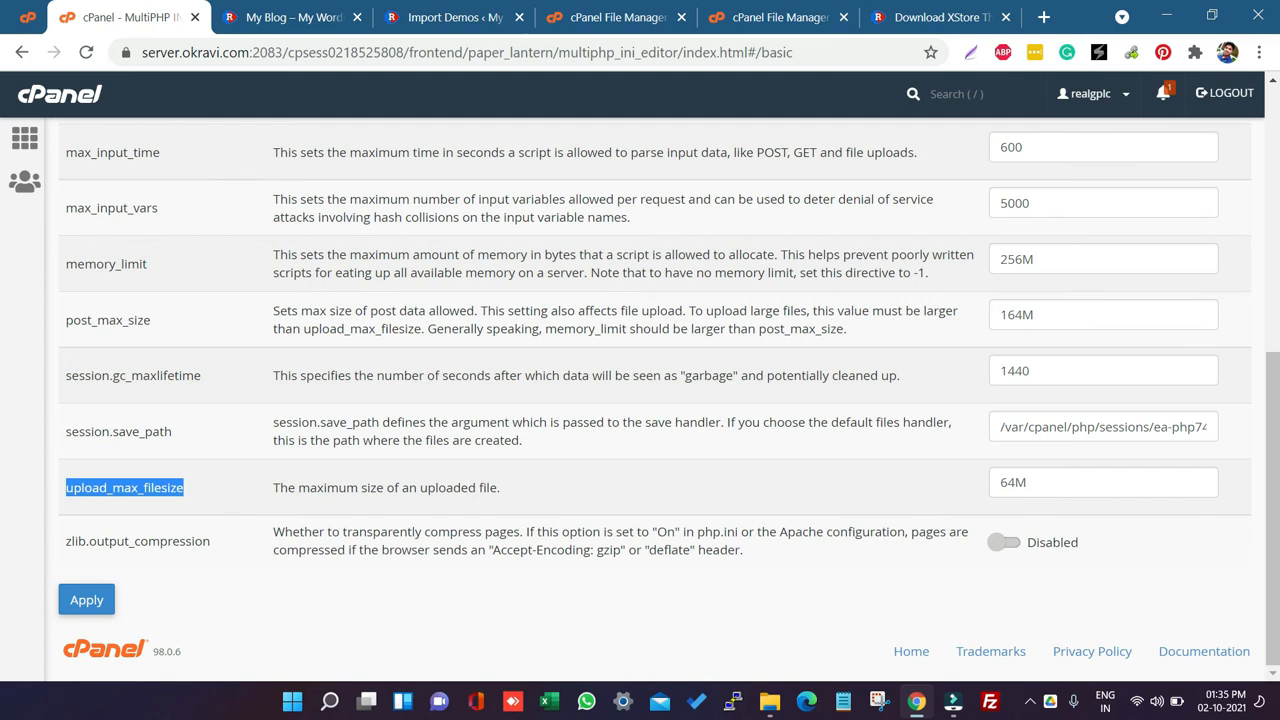
{"action": "left_click", "coordinate": [100, 321]}
{"action": "double_click", "coordinate": [100, 321]}
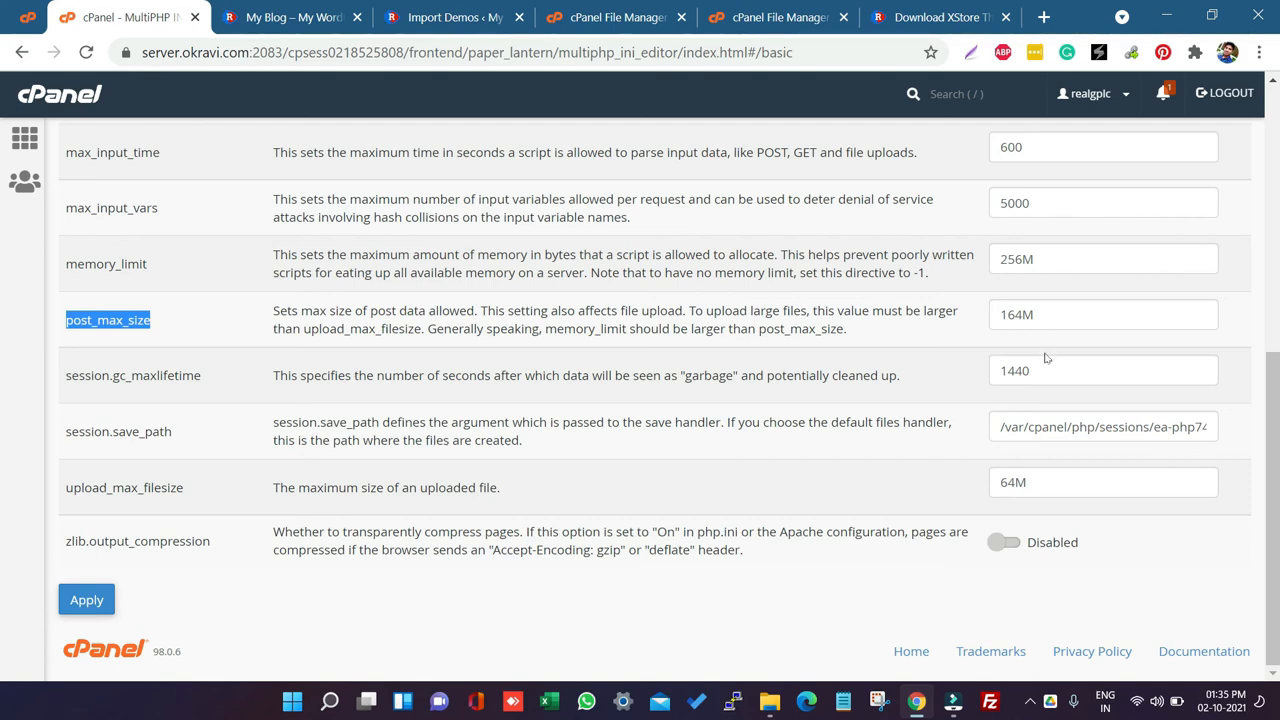
{"action": "scroll", "coordinate": [1045, 358], "scroll_direction": "up", "scroll_amount": 1}
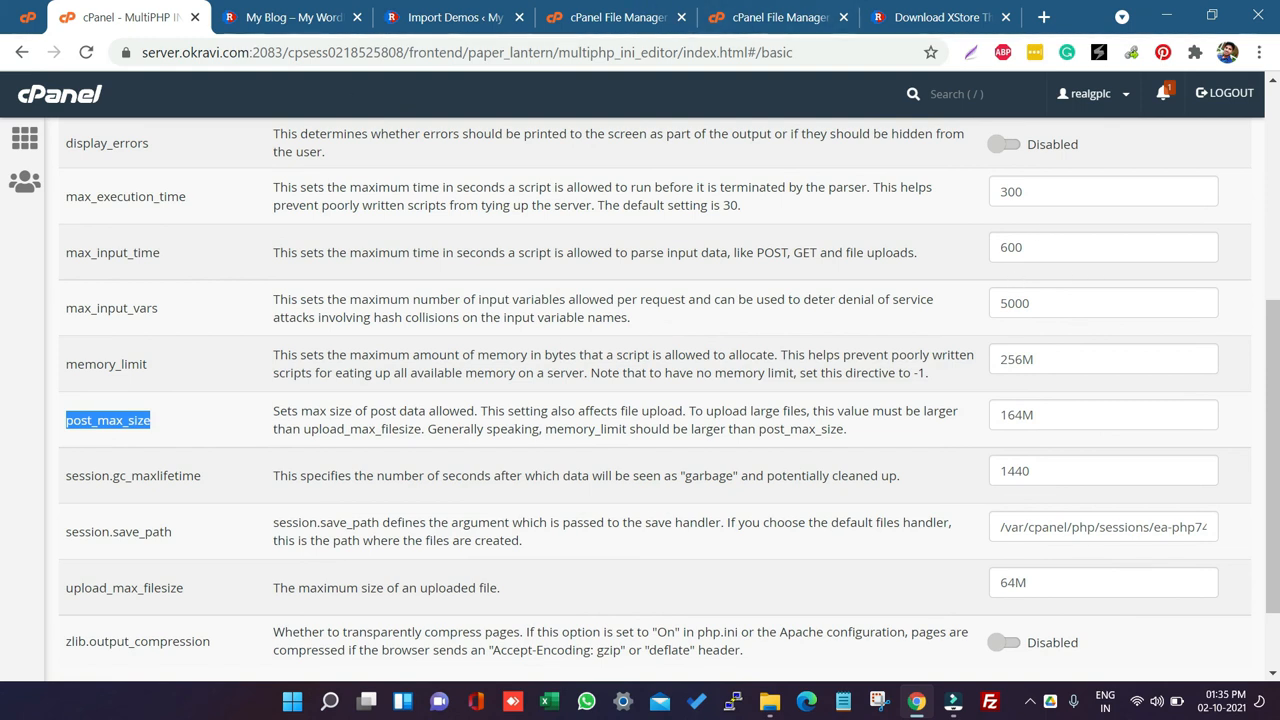
Step: Preview the installed Niche-Market02 demo website and scroll through its homepage sections
{"action": "left_click", "coordinate": [455, 17]}
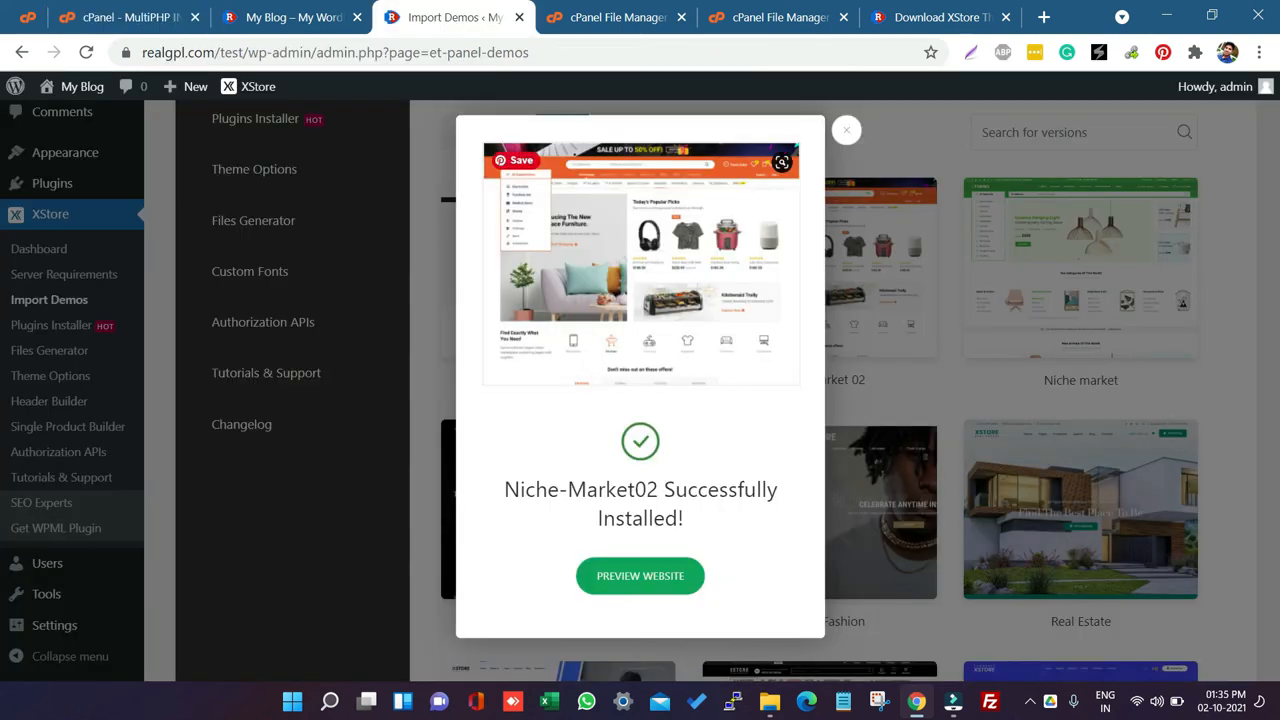
{"action": "left_click", "coordinate": [610, 578]}
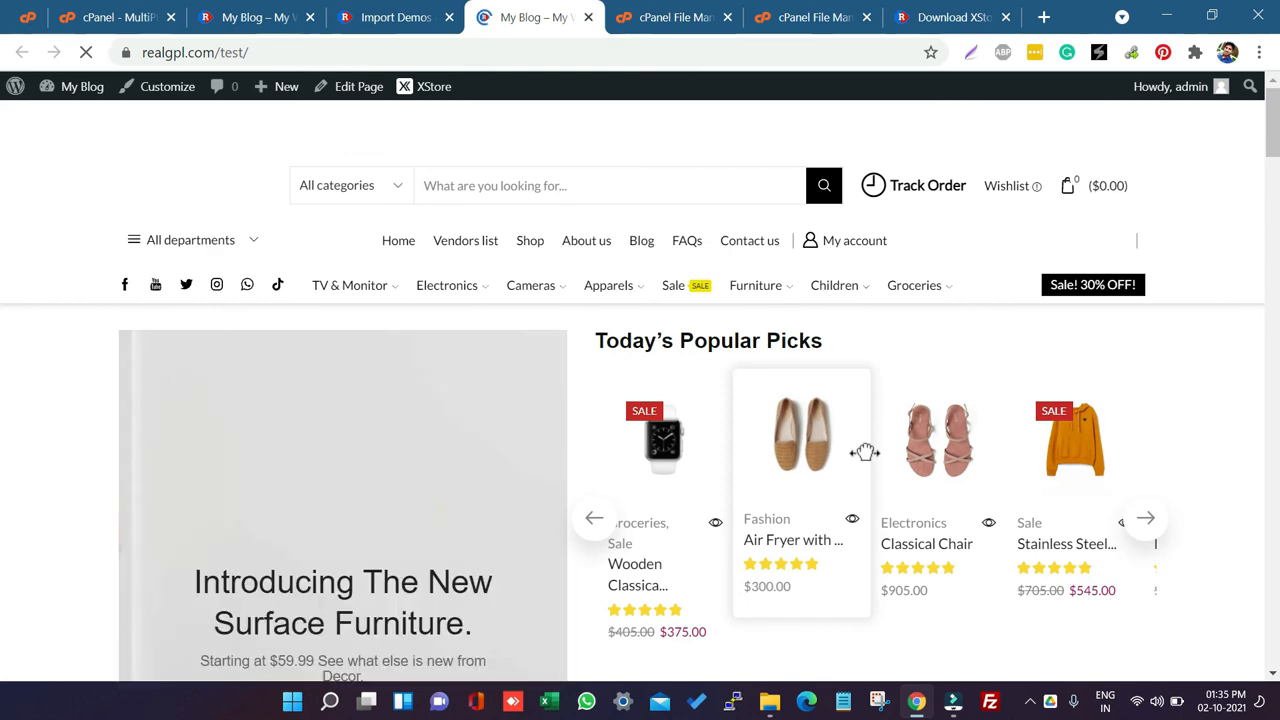
{"action": "scroll", "coordinate": [872, 455], "scroll_direction": "down", "scroll_amount": 10}
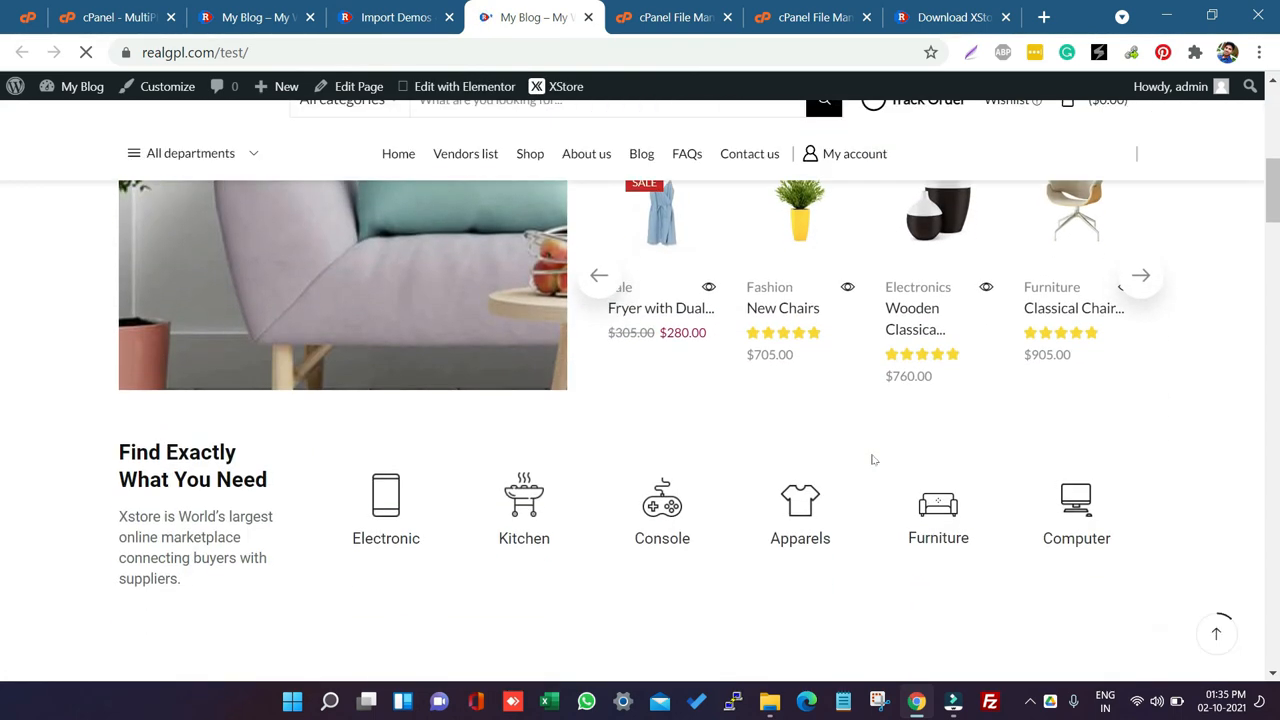
{"action": "scroll", "coordinate": [872, 459], "scroll_direction": "down", "scroll_amount": 2}
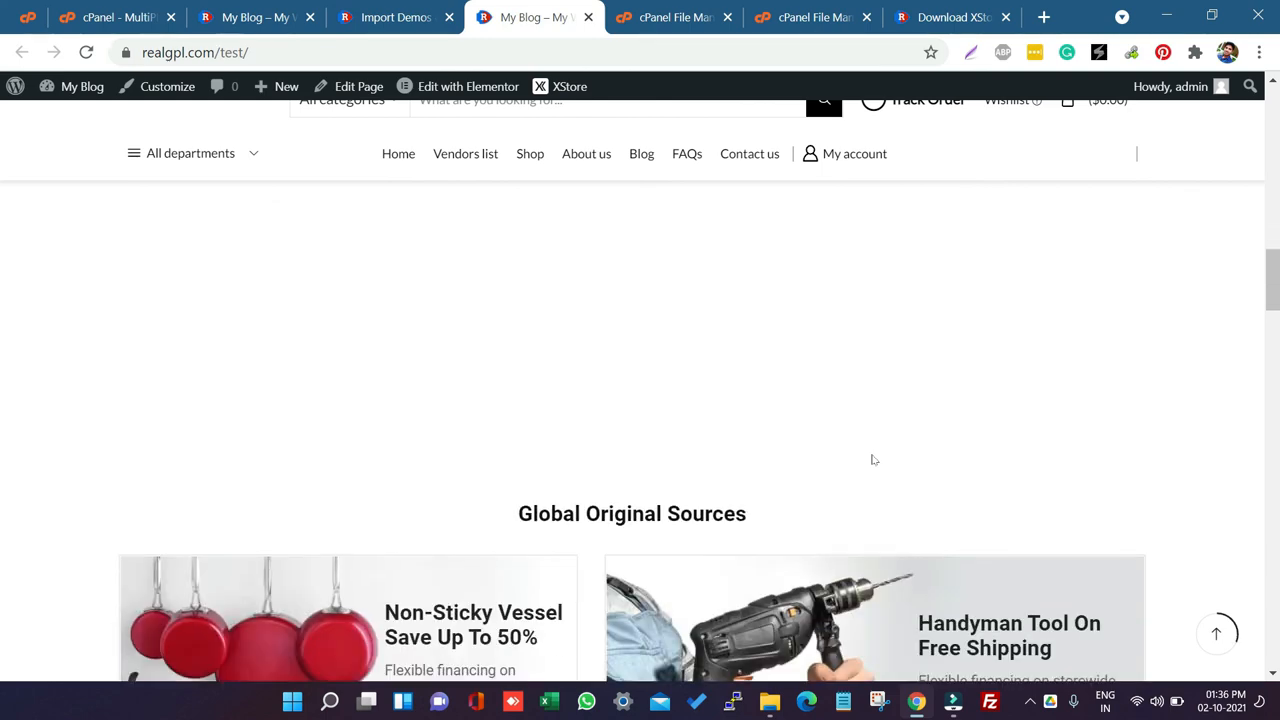
{"action": "scroll", "coordinate": [872, 459], "scroll_direction": "down", "scroll_amount": 3}
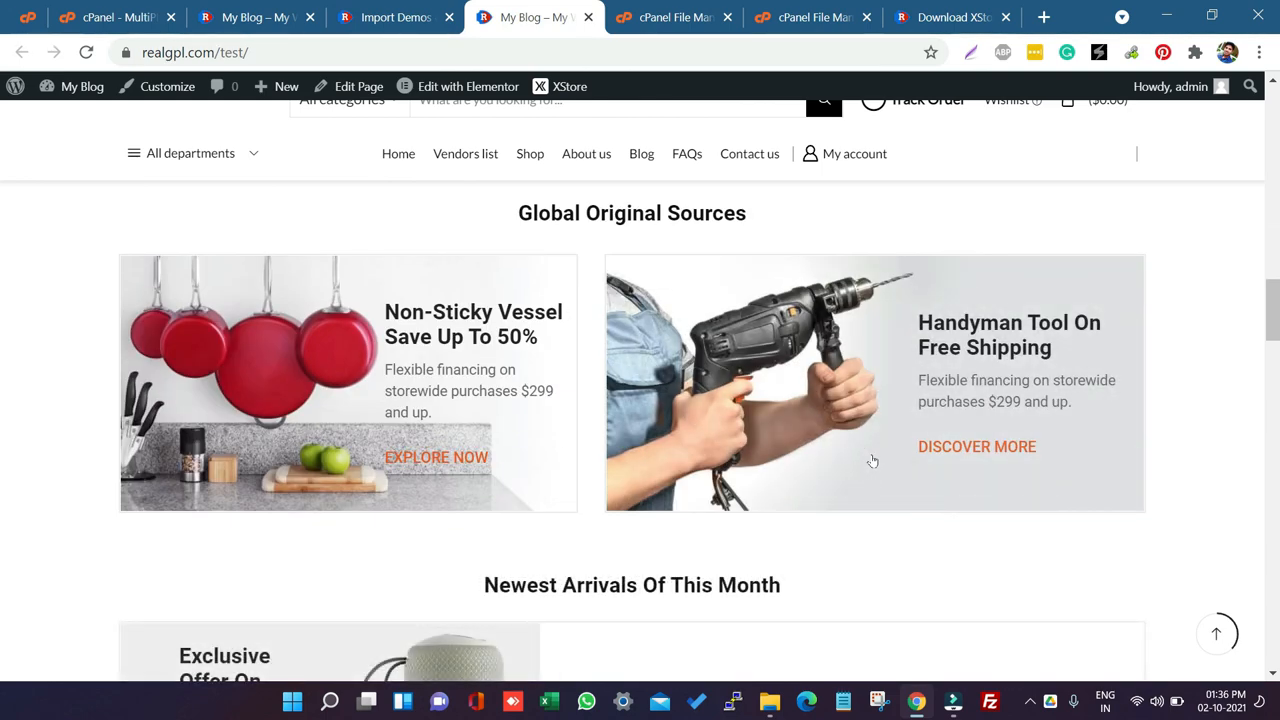
{"action": "scroll", "coordinate": [872, 461], "scroll_direction": "down", "scroll_amount": 3}
{"action": "scroll", "coordinate": [873, 460], "scroll_direction": "down", "scroll_amount": 3}
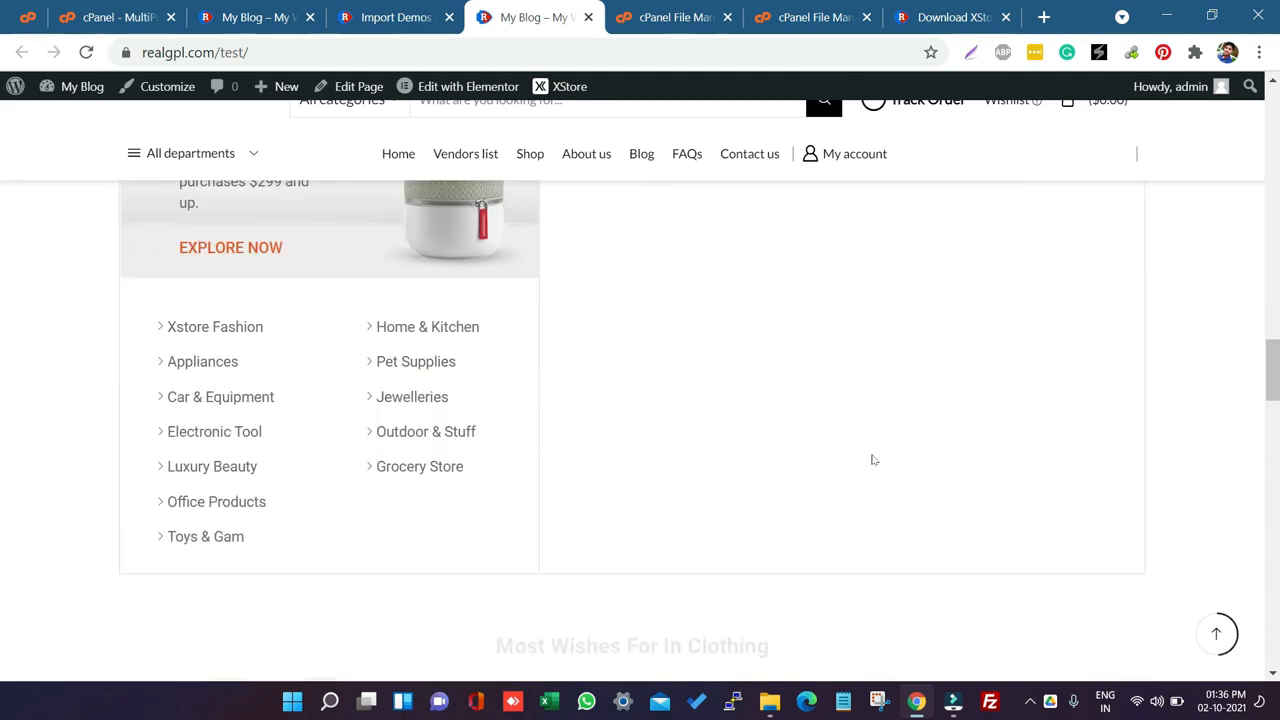
{"action": "scroll", "coordinate": [872, 459], "scroll_direction": "down", "scroll_amount": 12}
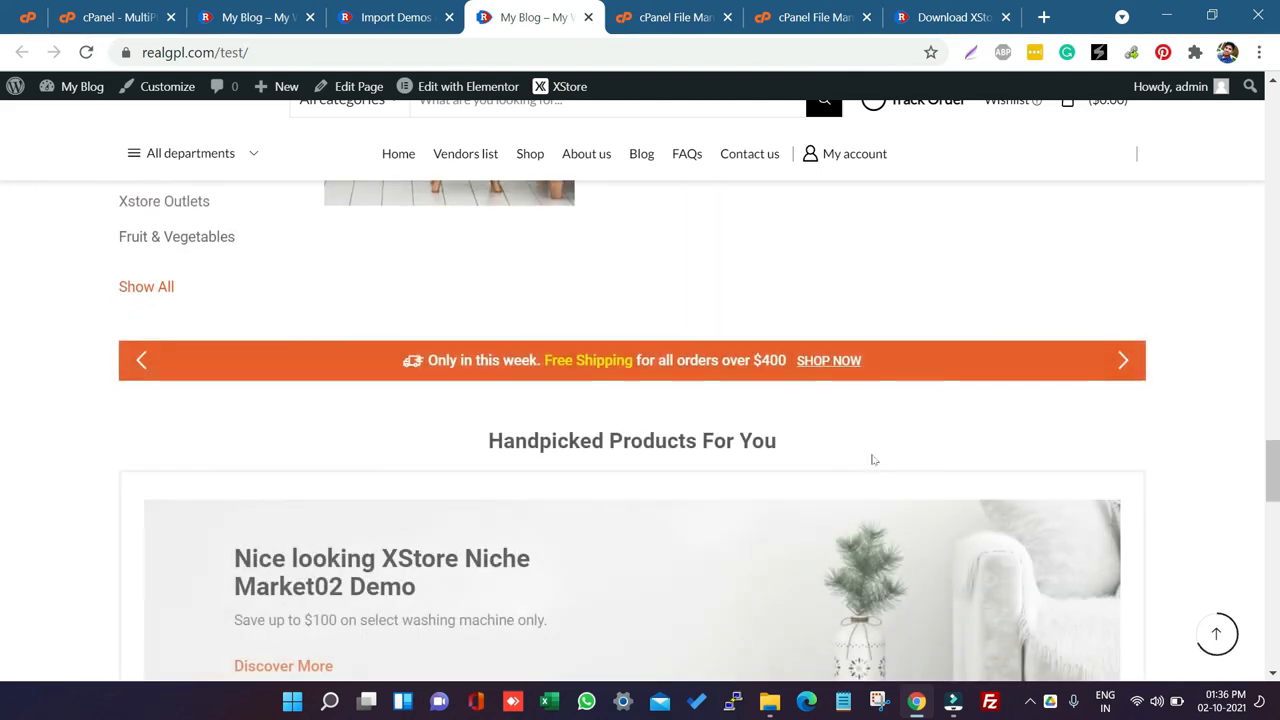
{"action": "scroll", "coordinate": [871, 457], "scroll_direction": "down", "scroll_amount": 3}
Step: Close the demo import success dialog and open the XStore Control Panel Welcome page
{"action": "left_click", "coordinate": [396, 17]}
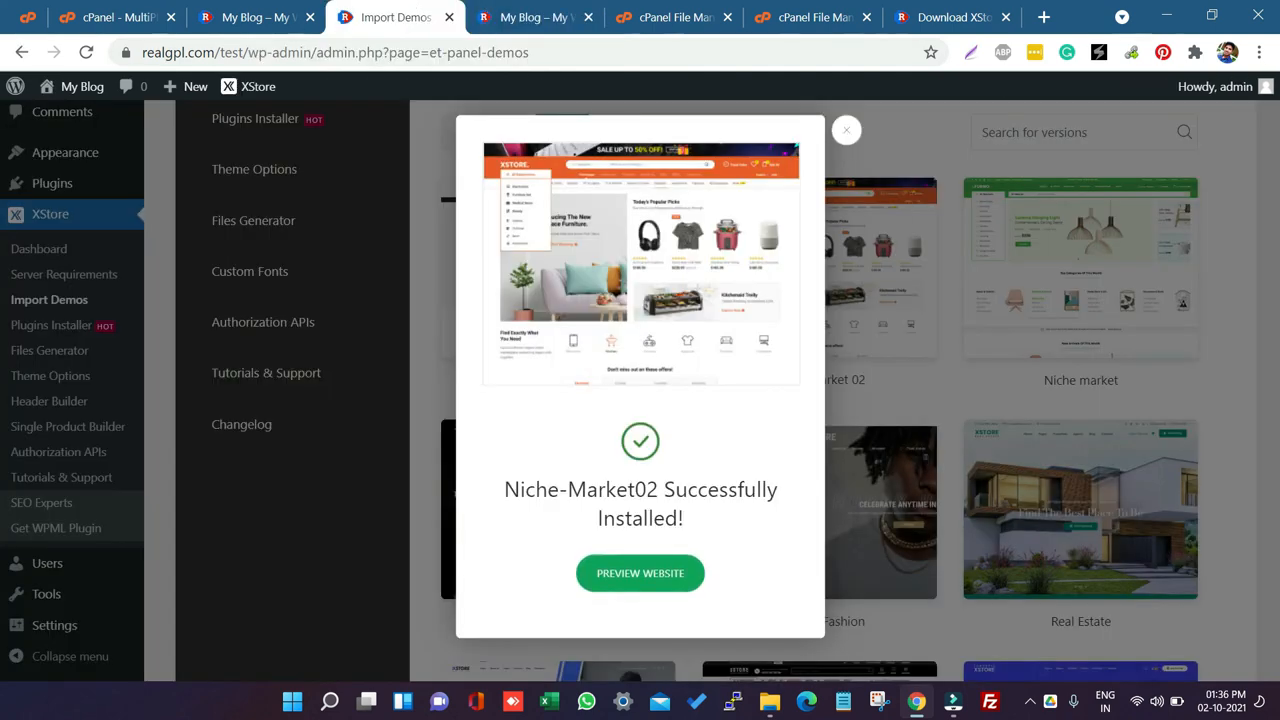
{"action": "left_click", "coordinate": [844, 133]}
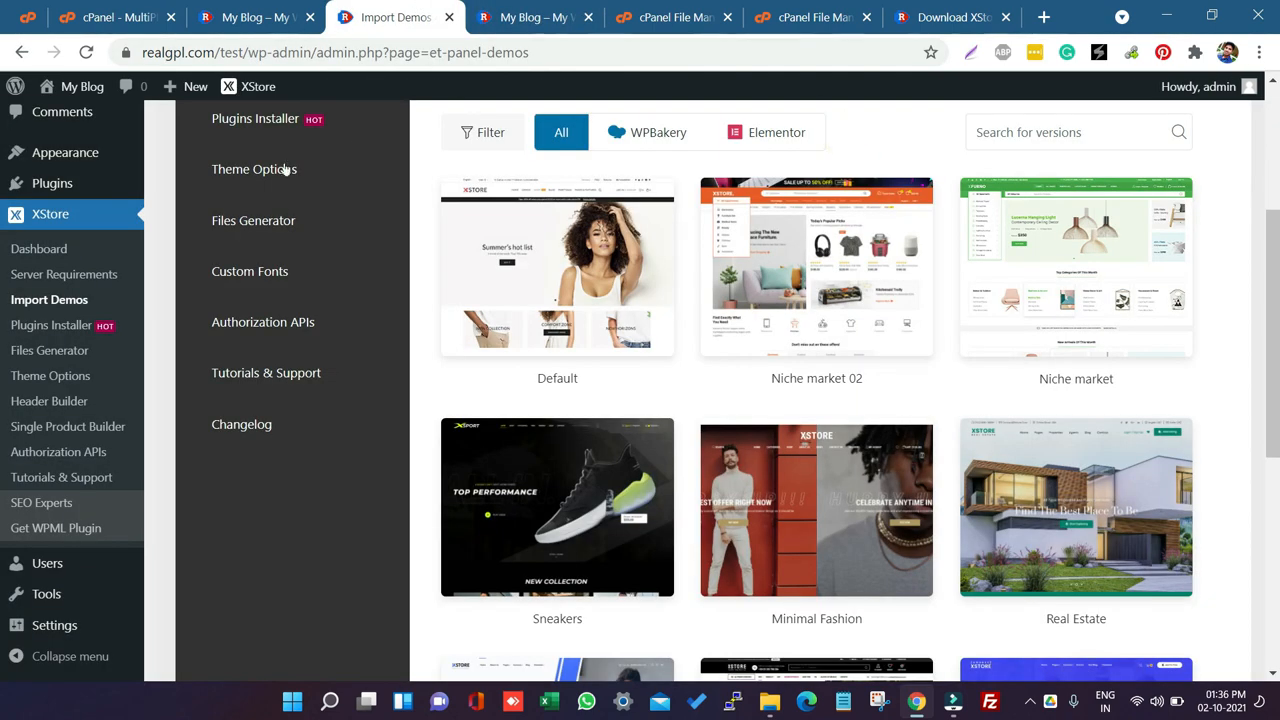
{"action": "scroll", "coordinate": [285, 170], "scroll_direction": "up", "scroll_amount": 3}
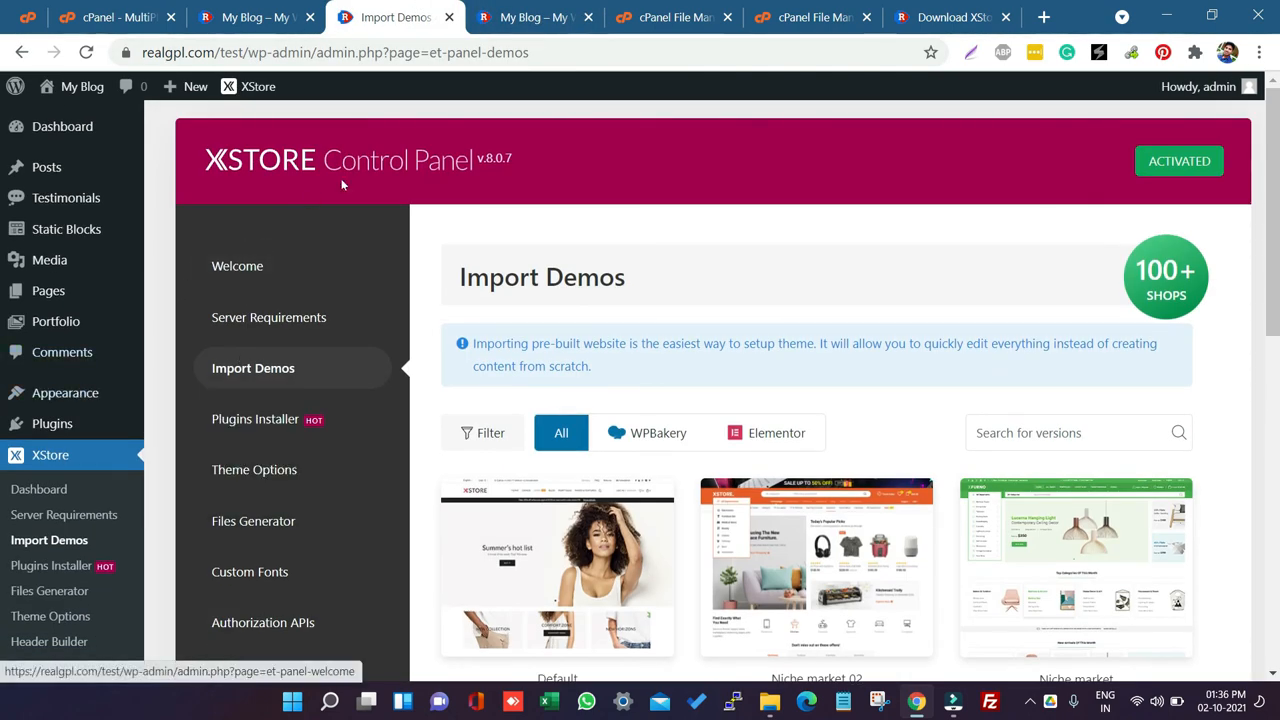
{"action": "left_click", "coordinate": [284, 272]}
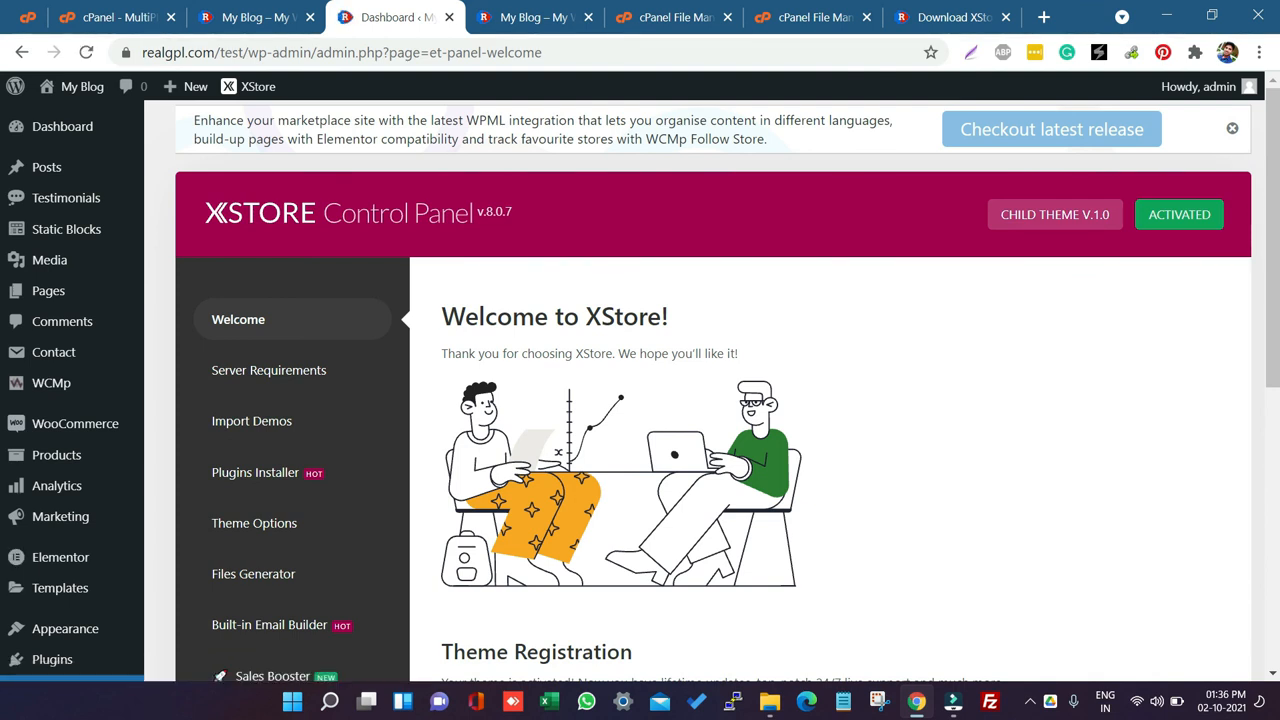
Step: Switch to the XStore theme download page and scroll through its feature list
{"action": "left_click", "coordinate": [932, 12]}
{"action": "scroll", "coordinate": [663, 455], "scroll_direction": "down", "scroll_amount": 9}
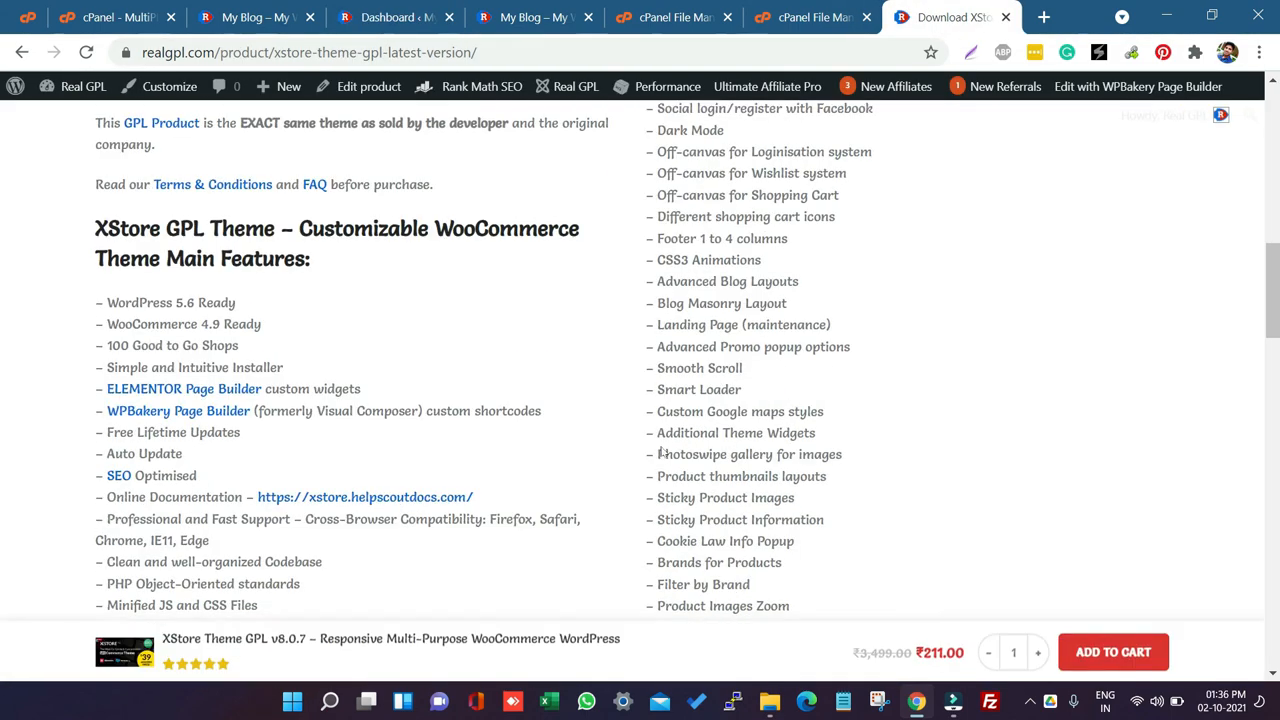
{"action": "scroll", "coordinate": [660, 455], "scroll_direction": "down", "scroll_amount": 7}
{"action": "scroll", "coordinate": [660, 455], "scroll_direction": "down", "scroll_amount": 4}
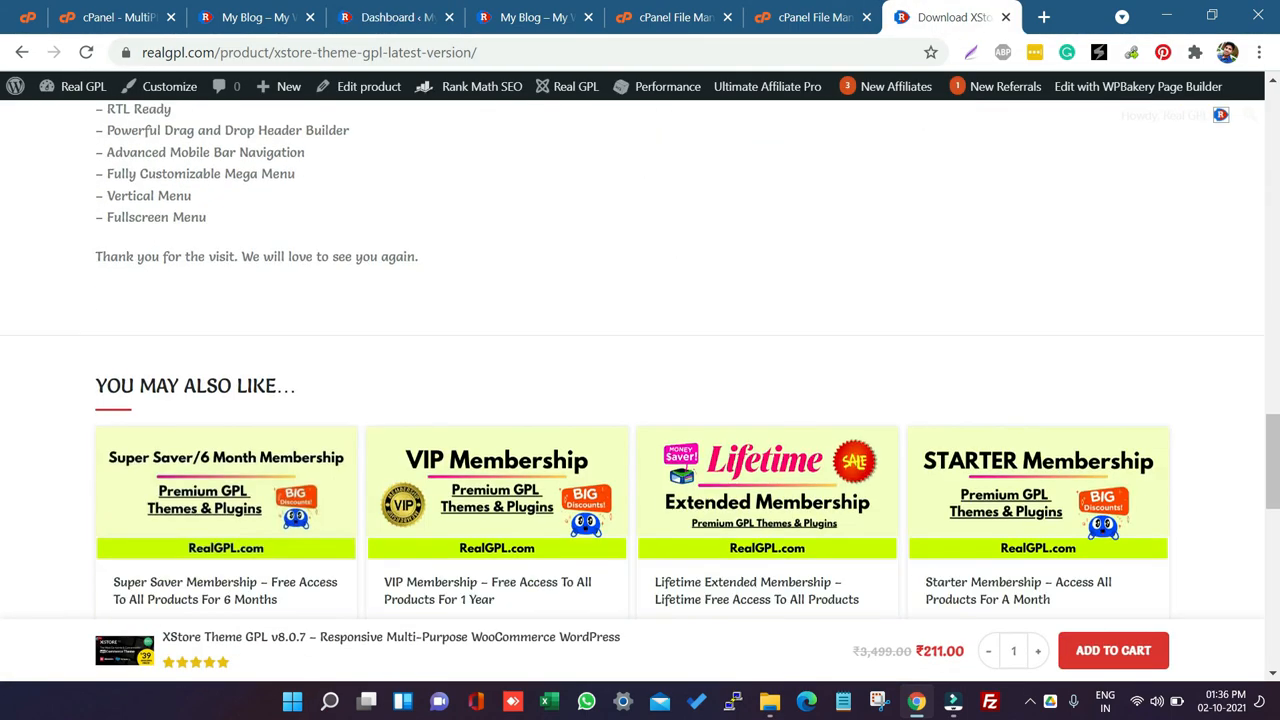